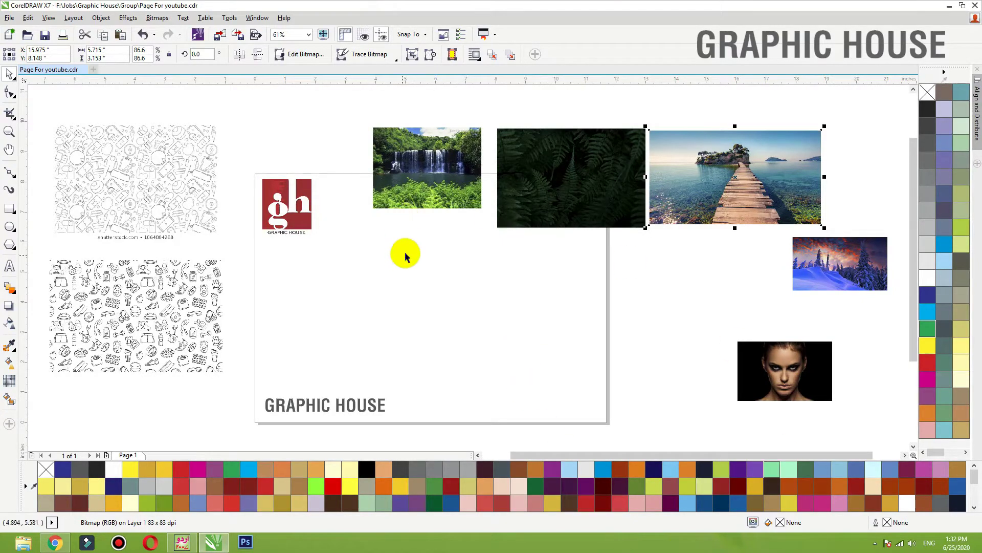
Rearrange the waterfall, snow, portrait and pier photos and the lower doodle pattern around the page, keeping its middle clear
drag(435, 198, 428, 190)
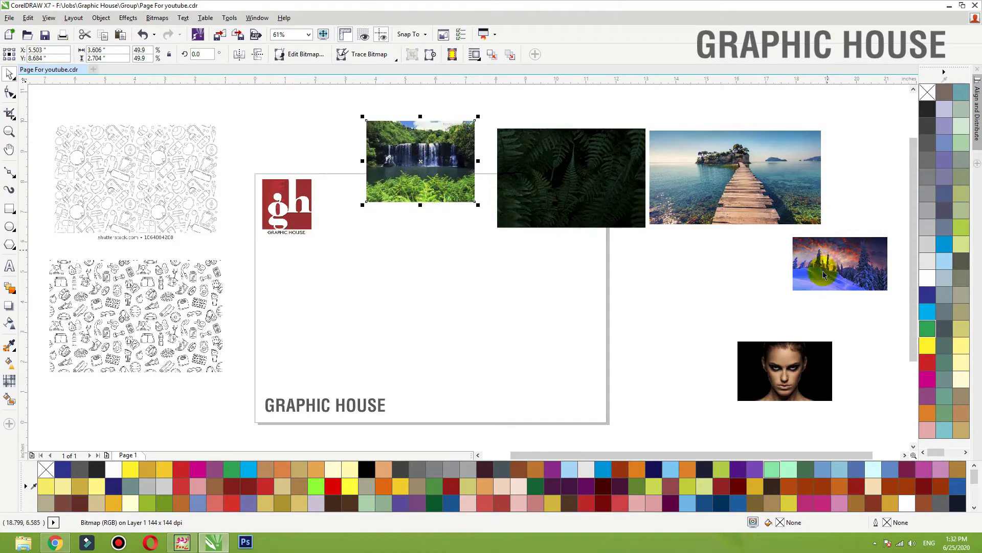
drag(823, 275, 749, 263)
drag(793, 365, 782, 346)
drag(757, 256, 762, 270)
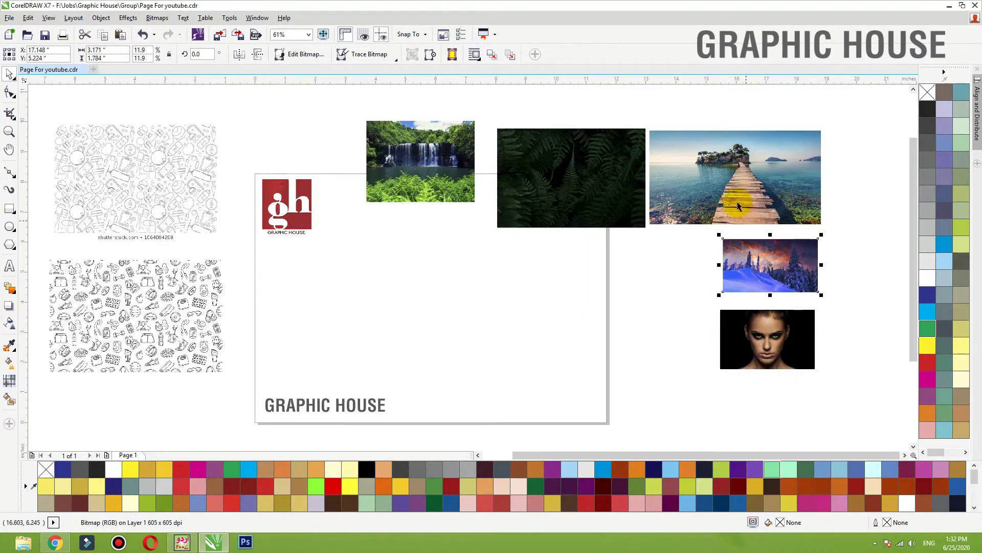
drag(737, 203, 746, 207)
drag(411, 183, 391, 183)
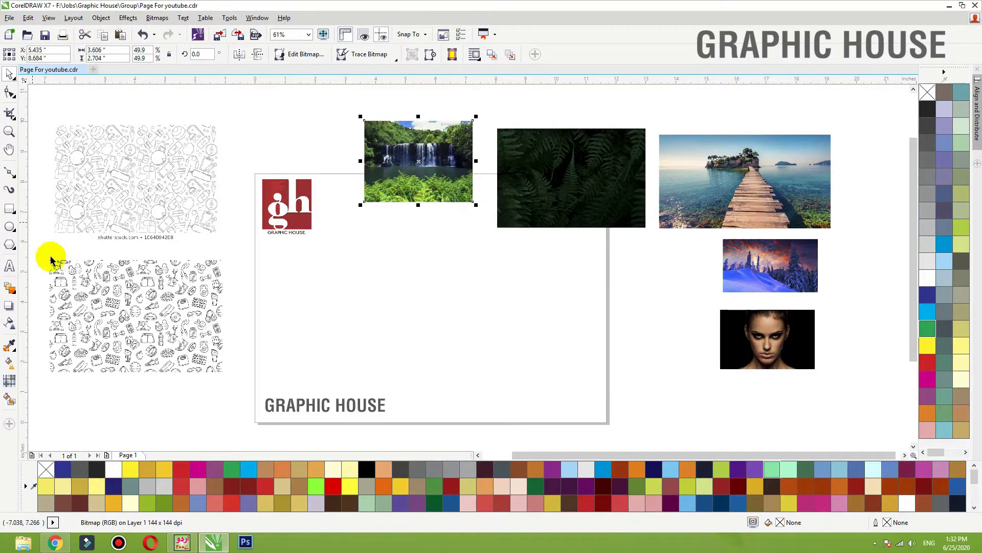
drag(174, 308, 188, 319)
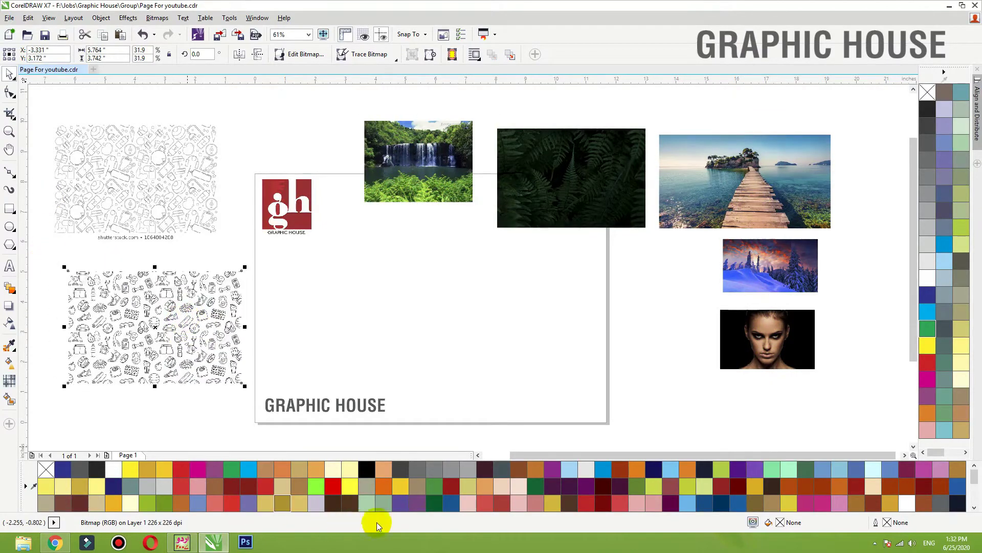
Draw a rectangle about 6.5 × 4.5 in on the page, fill it blue (C100 M100 Y0 K0) and remove its outline
click(10, 211)
drag(374, 247, 571, 381)
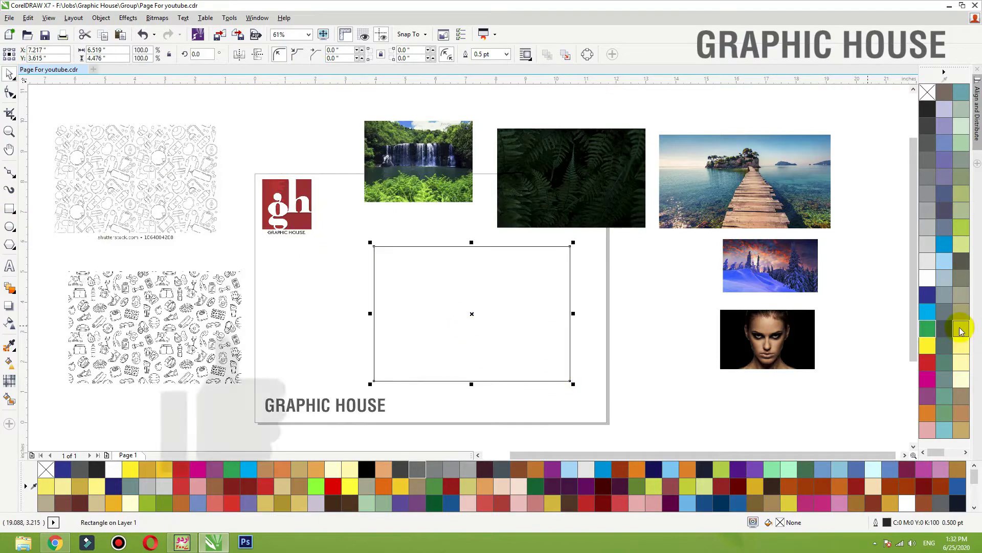
click(929, 302)
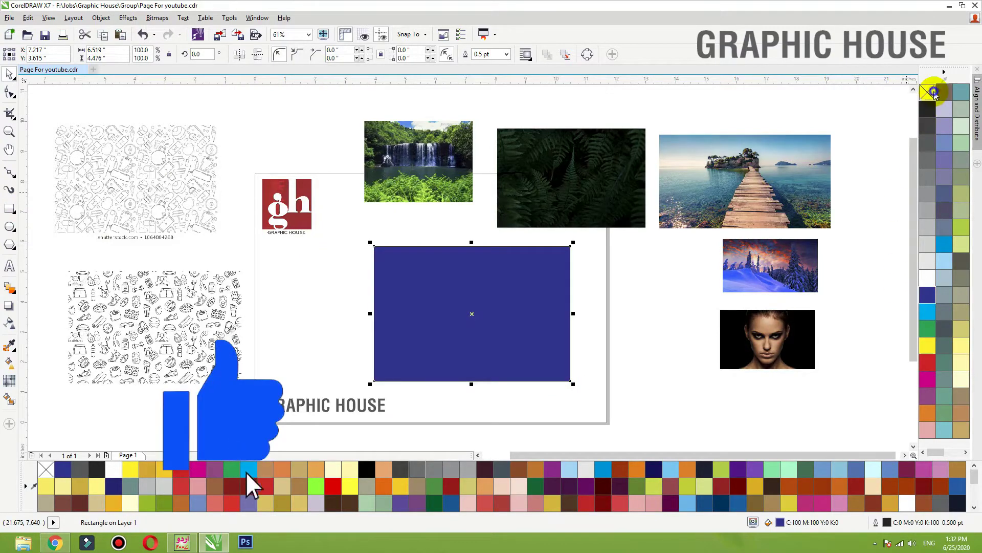
right_click(927, 92)
Place the pier photo over the upper part of the blue rectangle and fade it downward with a linear transparency
mouse_move(725, 183)
mouse_down()
mouse_move(471, 319)
mouse_move(456, 301)
mouse_up()
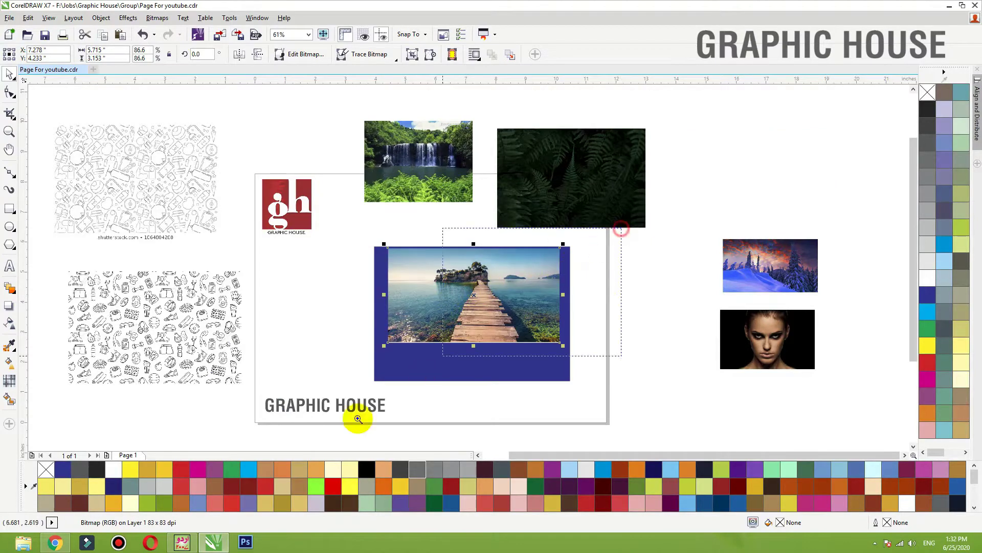
scroll(292, 432, up, 2)
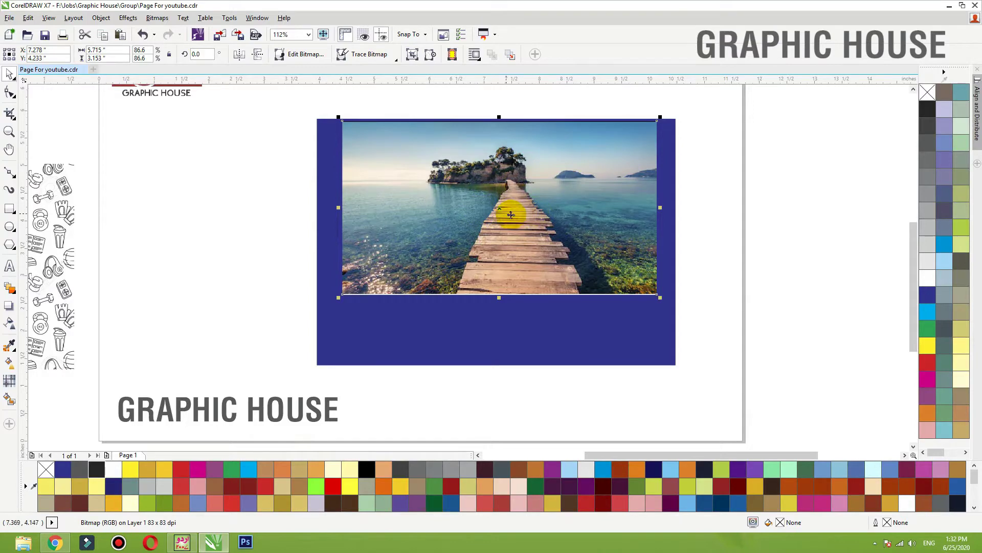
click(11, 323)
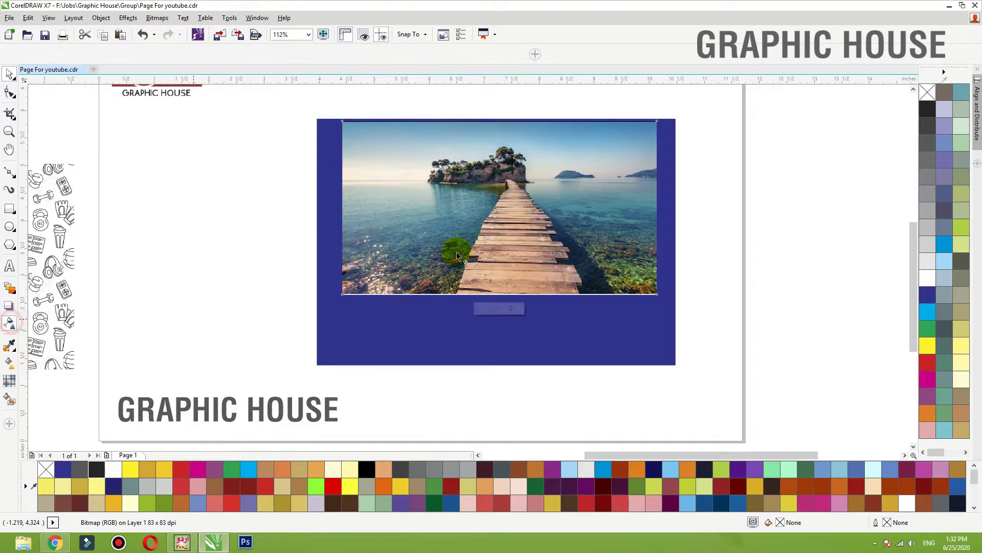
drag(503, 137, 503, 279)
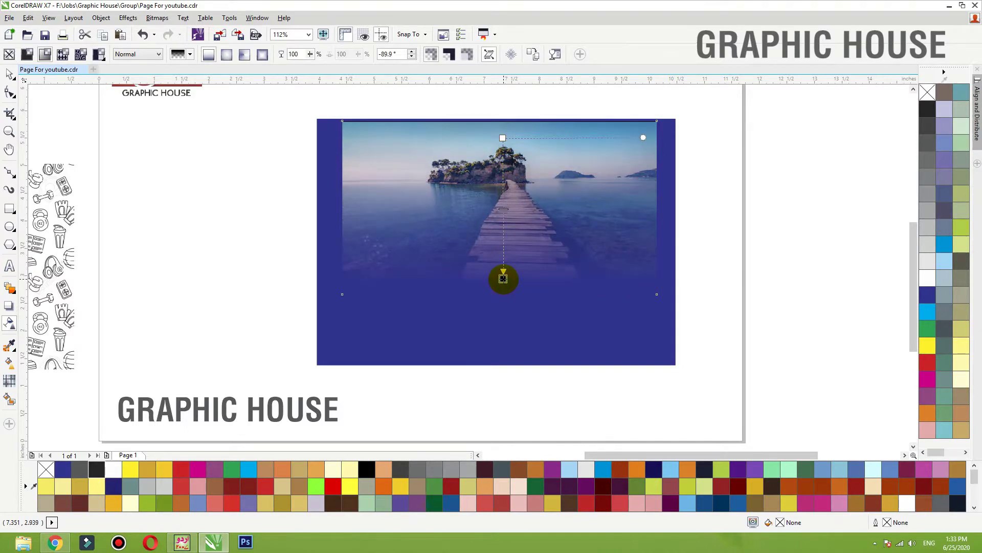
click(13, 82)
Place a duplicate of the faded pier photo in the empty area right of the page, beyond the snow photo
scroll(327, 227, down, 2)
click(262, 222)
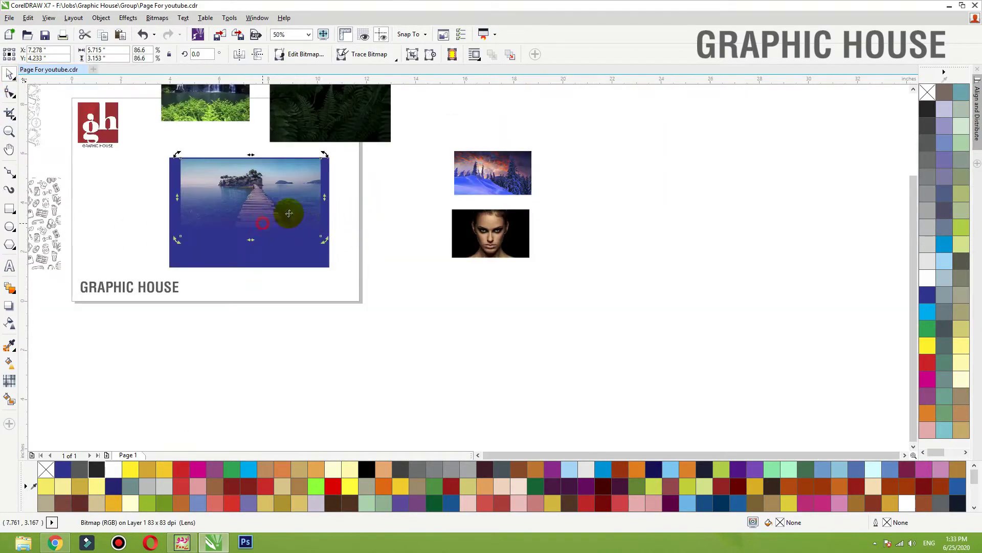
click(291, 195)
drag(262, 185, 629, 185)
right_click(628, 185)
Remove the transparency from the pier photo that lies on the blue rectangle
click(267, 197)
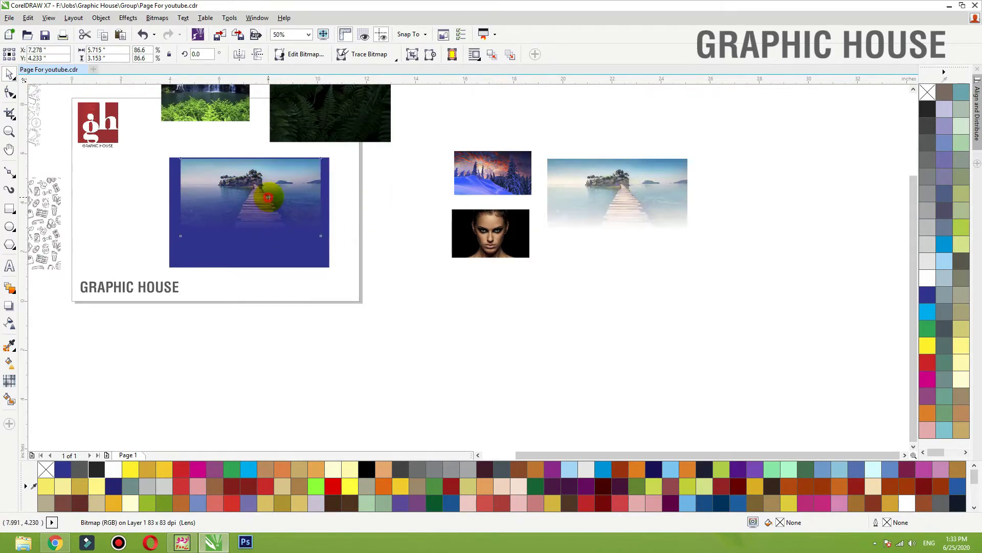
key(F2)
drag(431, 121, 102, 285)
click(9, 323)
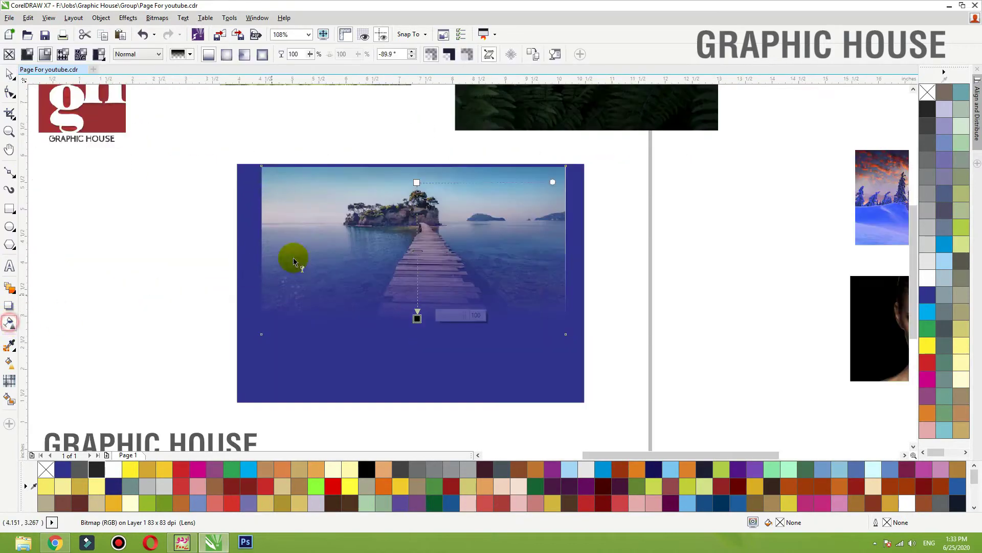
click(9, 54)
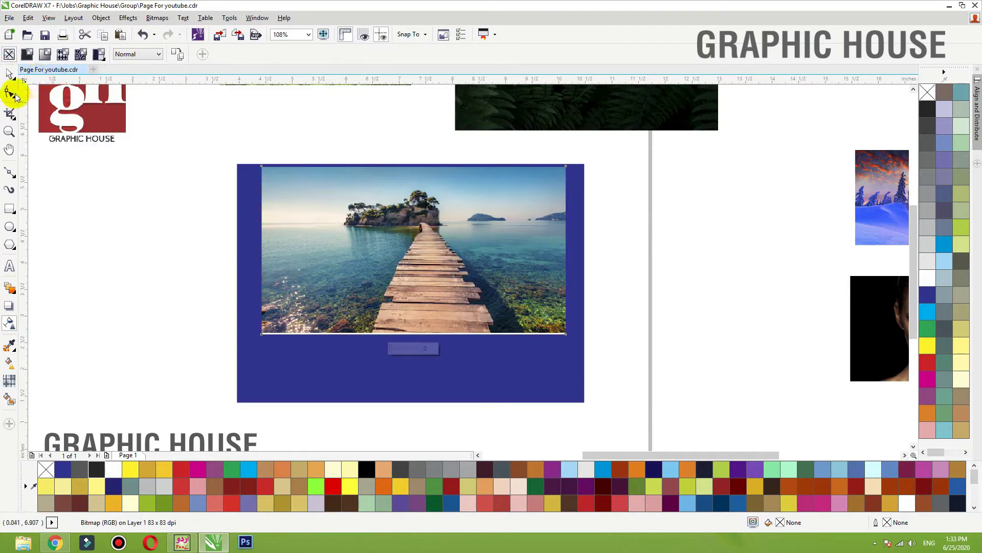
Try the Add, Subtract and Difference merge modes on the pier photo over the blue rectangle
click(132, 55)
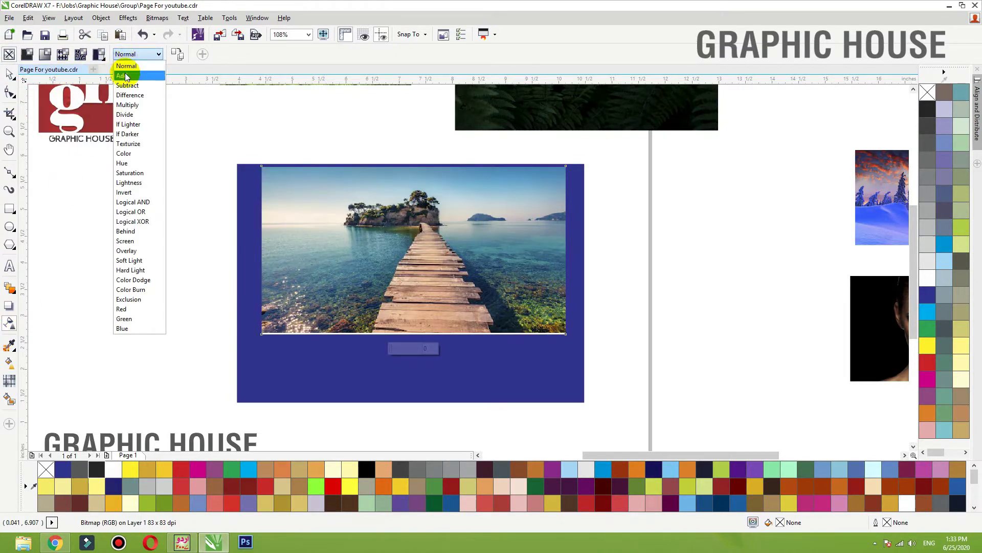
click(125, 76)
click(131, 59)
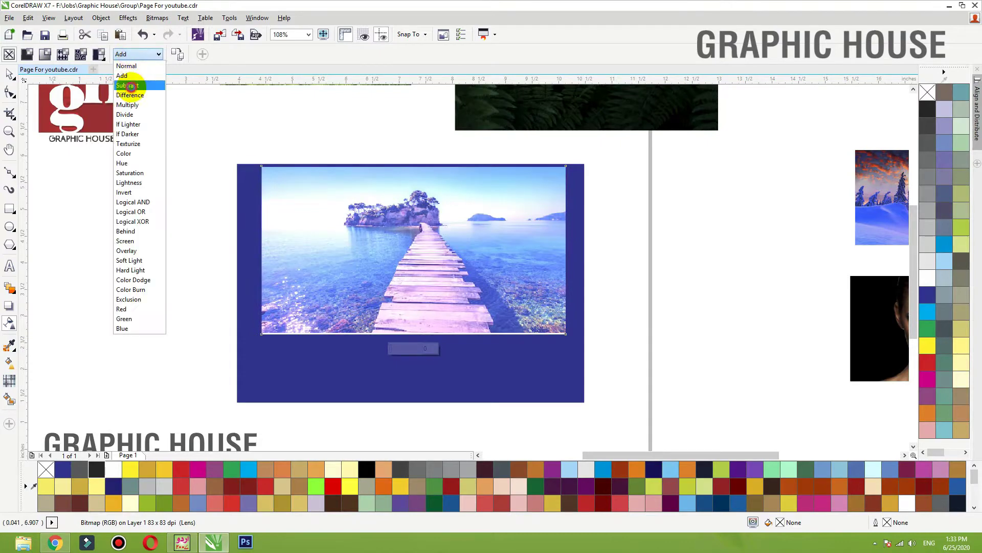
click(128, 85)
click(134, 57)
click(133, 95)
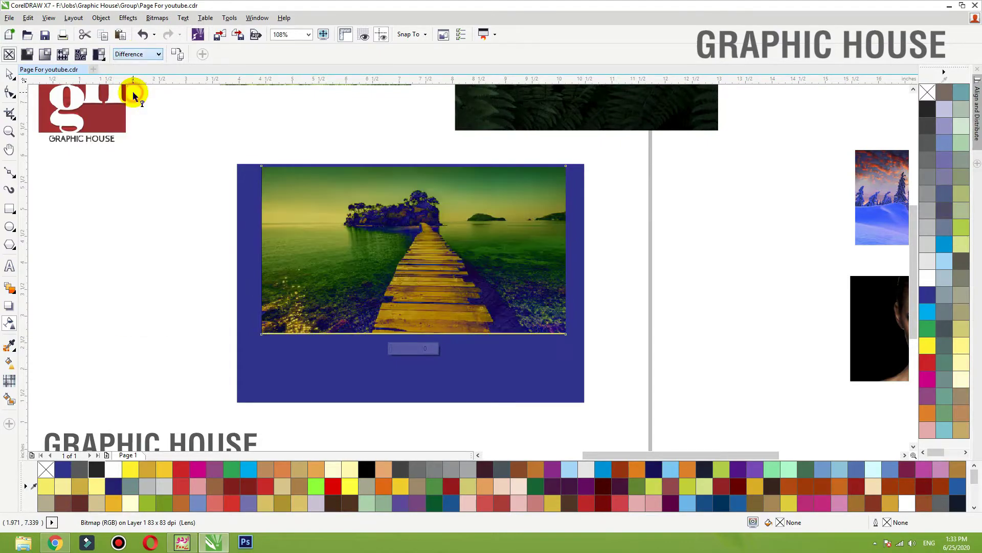
Set the merge mode of the pier photo on the blue rectangle to Multiply
click(136, 56)
click(137, 107)
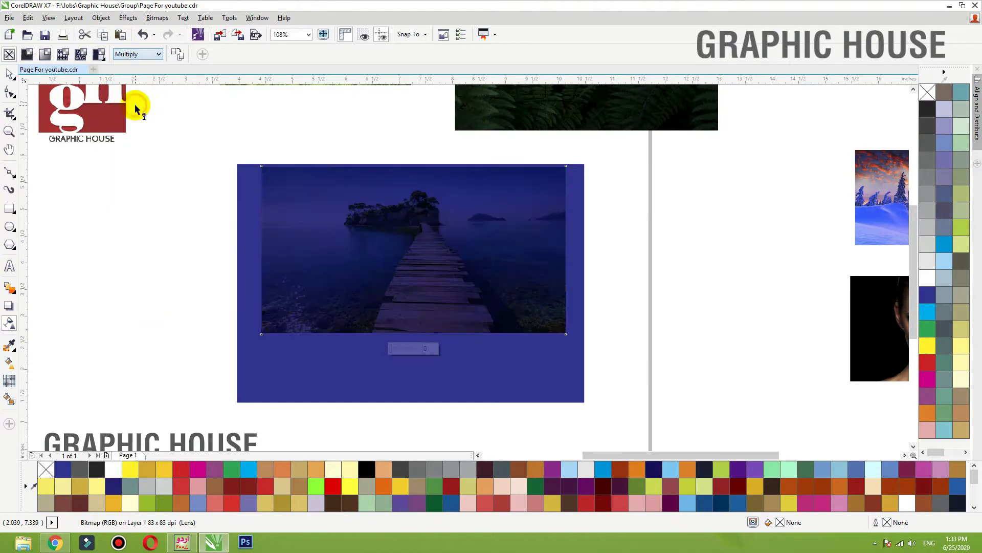
click(11, 75)
click(9, 324)
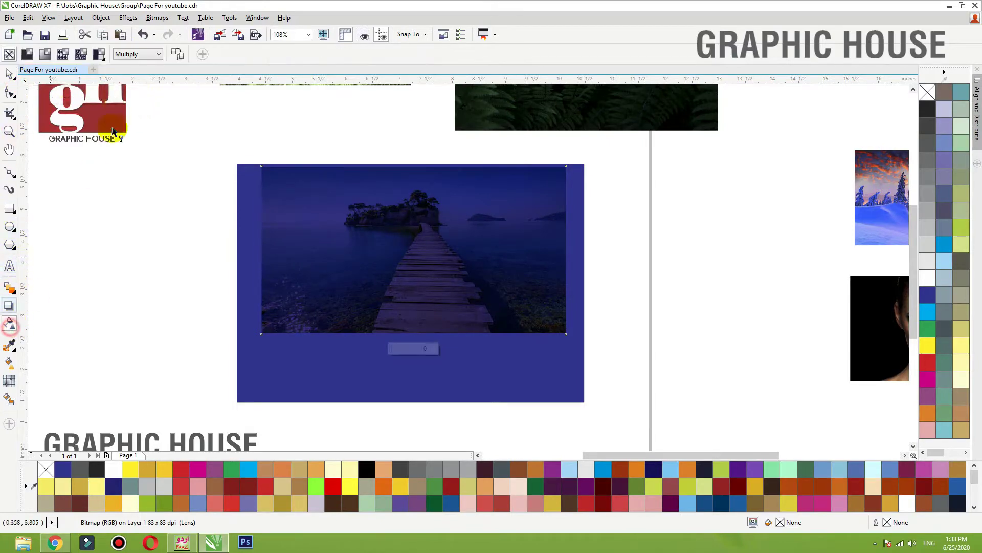
click(10, 74)
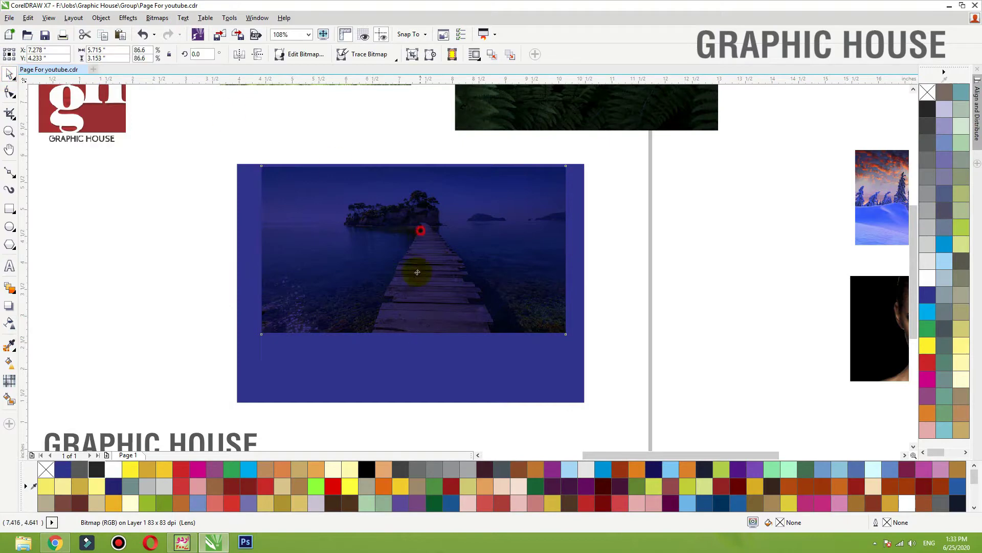
Enlarge the pier photo to about 7.63 × 4.53 in so it covers the blue rectangle, and PowerClip it inside the rectangle
drag(417, 272, 415, 284)
drag(565, 216, 622, 177)
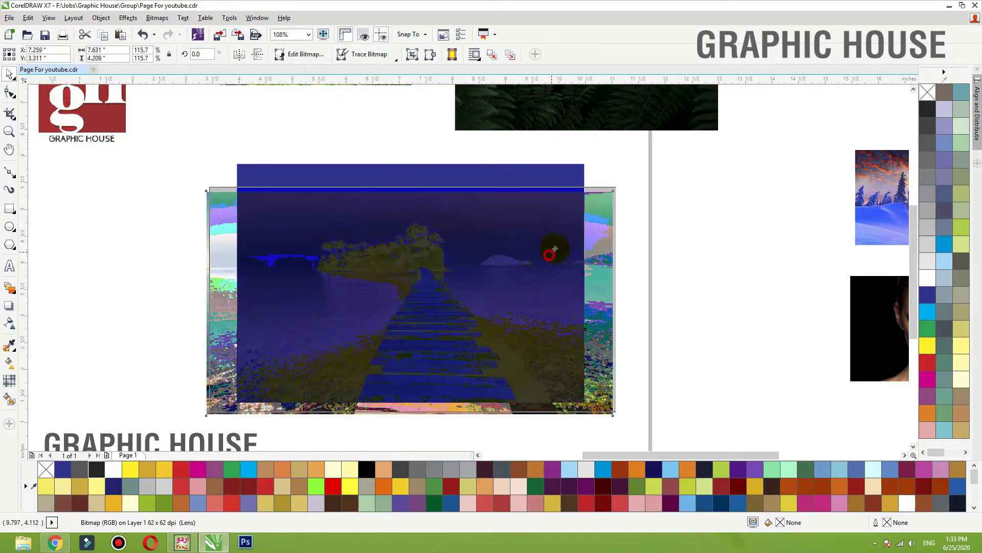
drag(416, 177, 416, 160)
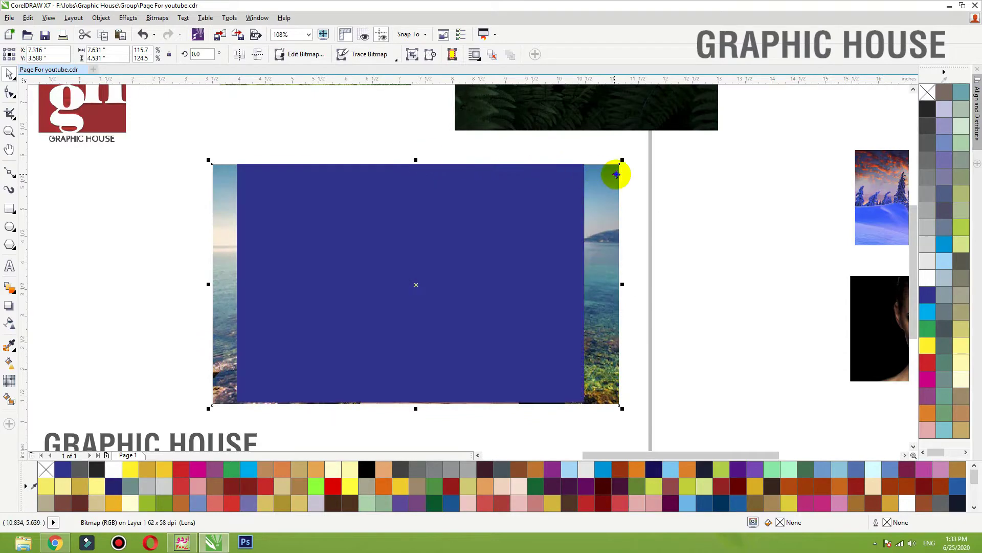
right_click(618, 171)
click(651, 139)
click(428, 221)
Move the blue PowerClip picture off the page to the empty area at its lower right
scroll(281, 187, down, 4)
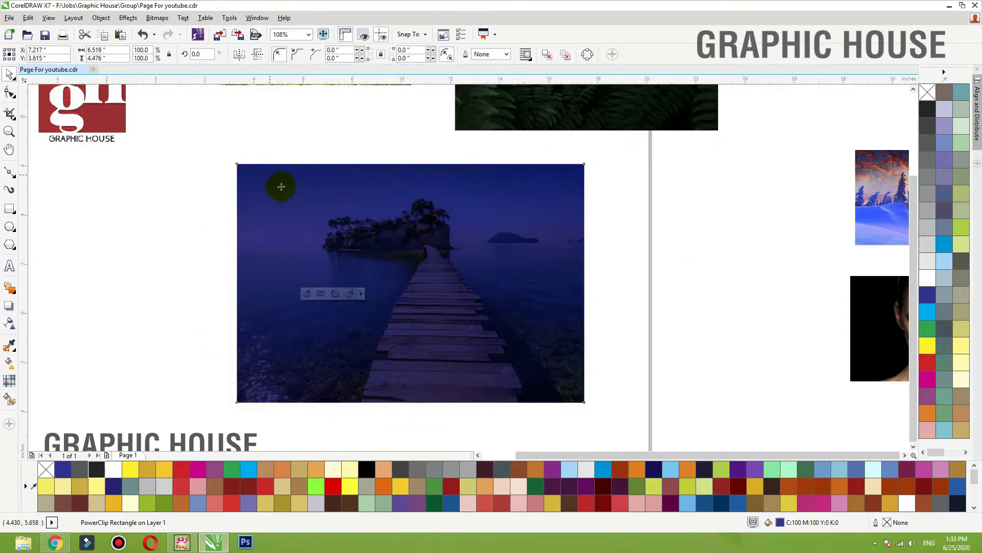
drag(302, 204, 482, 282)
key(shift+F2)
scroll(41, 141, down, 2)
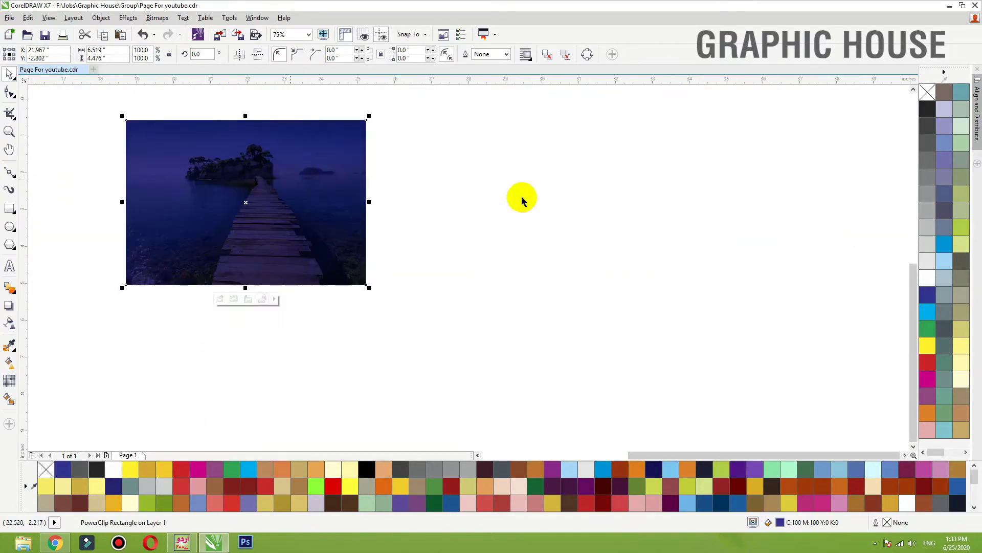
Place two duplicates in a row beside the blue picture, filling one green (C100 Y100) and the other red (M100 Y100)
drag(313, 253, 560, 253)
click(927, 328)
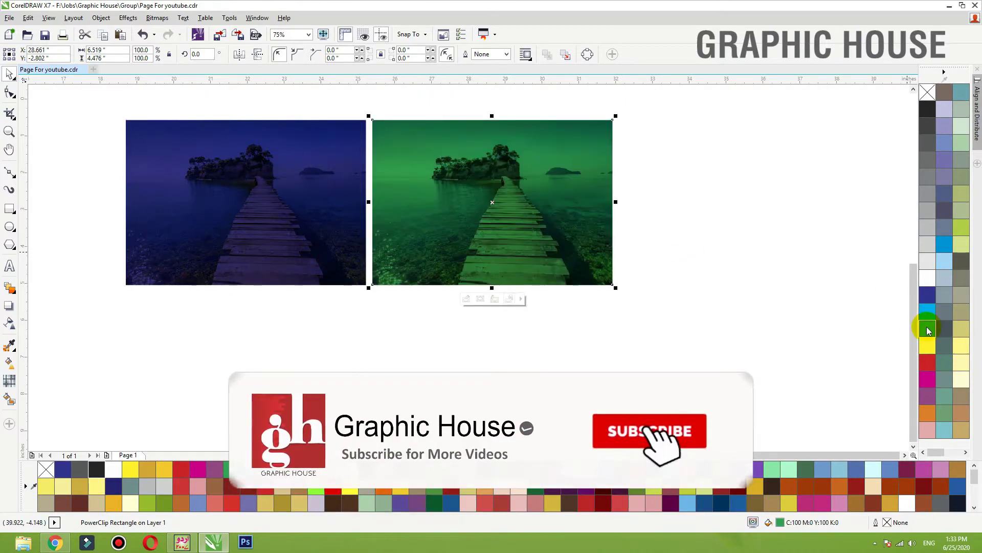
drag(501, 230, 754, 231)
click(926, 361)
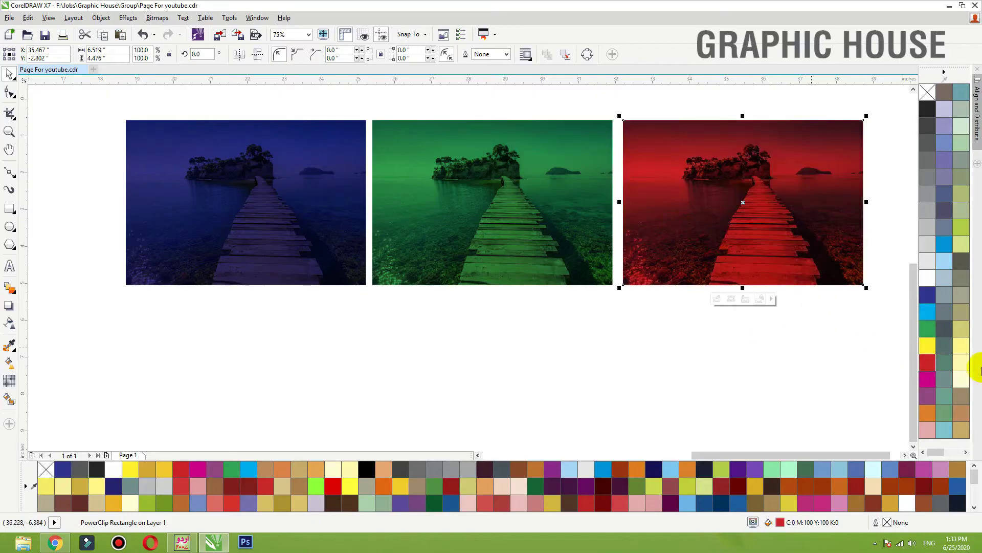
Try orange, black, pink, grey-green and pale yellow fills on the third picture, ending with C0 M0 Y60 K20
click(924, 402)
click(961, 248)
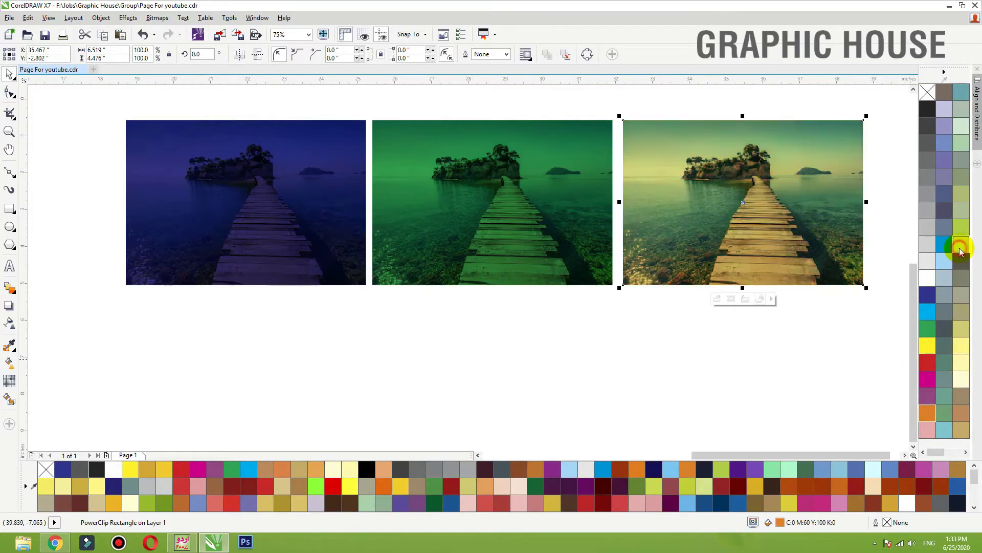
click(927, 110)
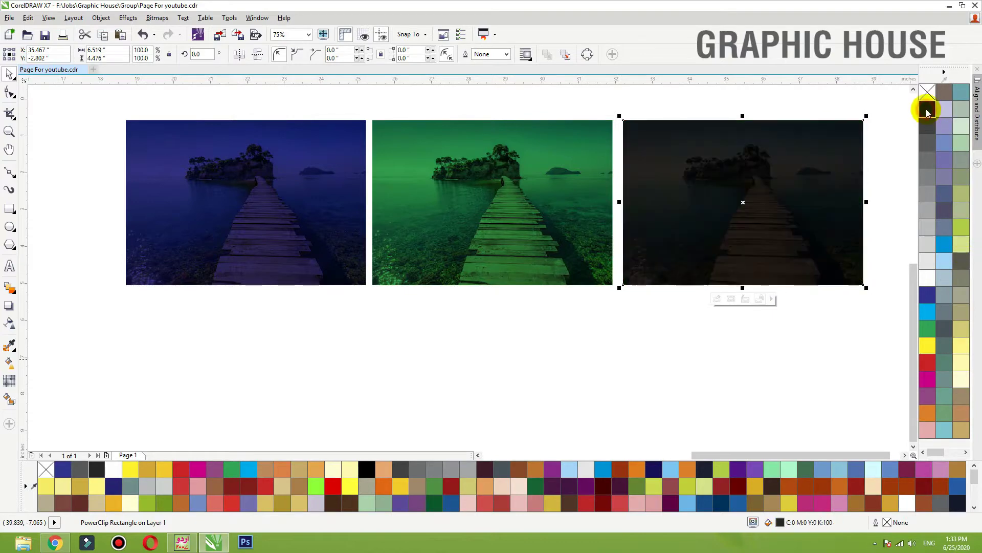
click(927, 125)
drag(929, 427, 770, 255)
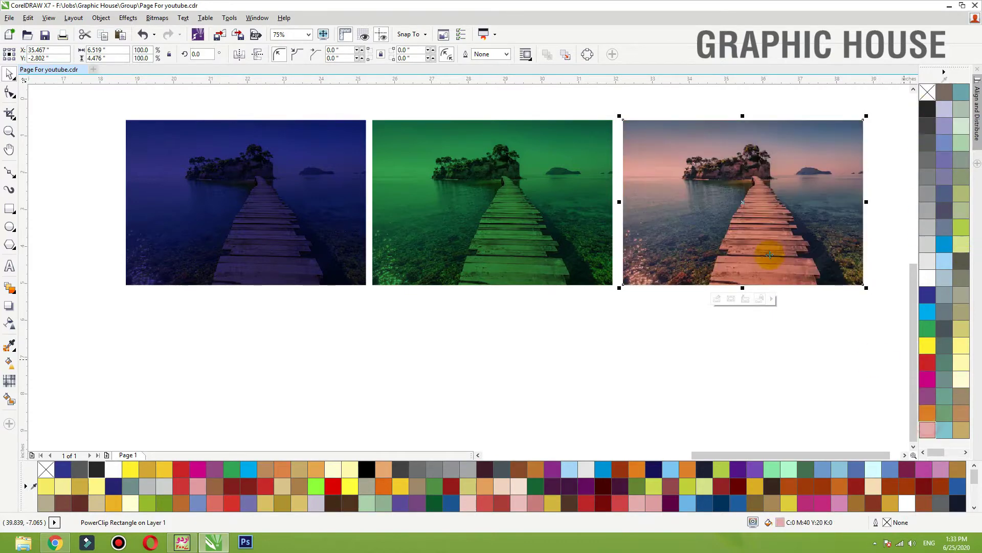
click(942, 429)
click(945, 404)
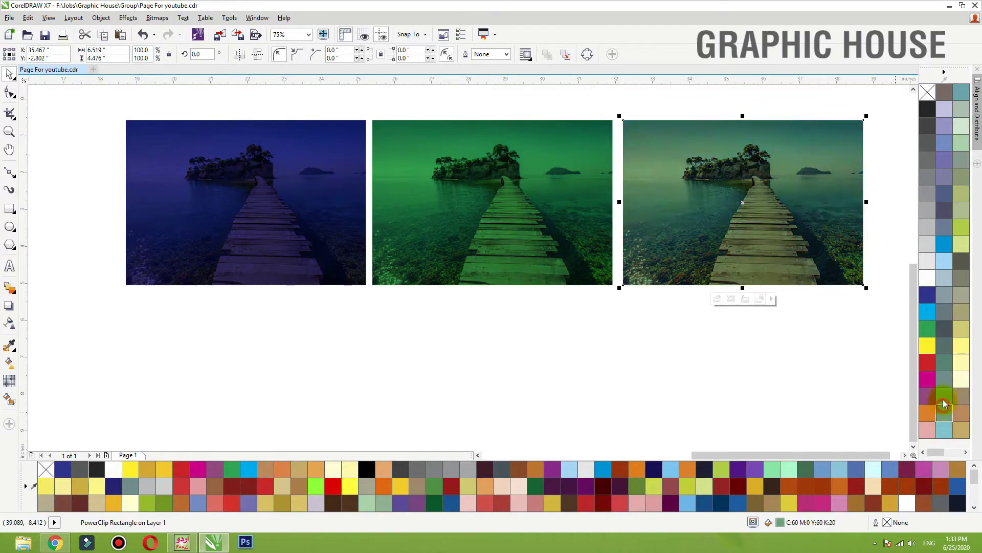
click(961, 364)
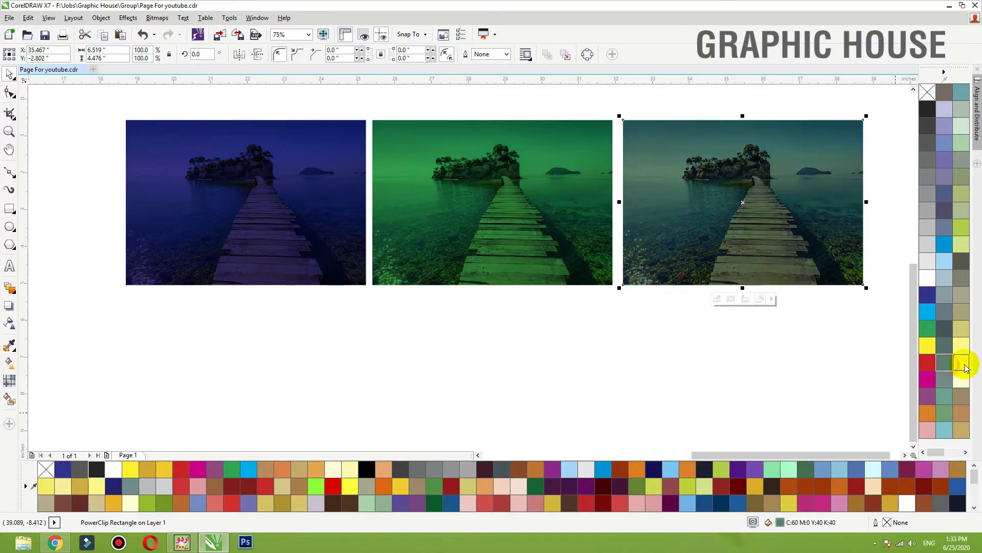
click(962, 333)
Duplicate the blue picture near the page's lower right corner and set the copy's frame type to None
scroll(559, 342, down, 3)
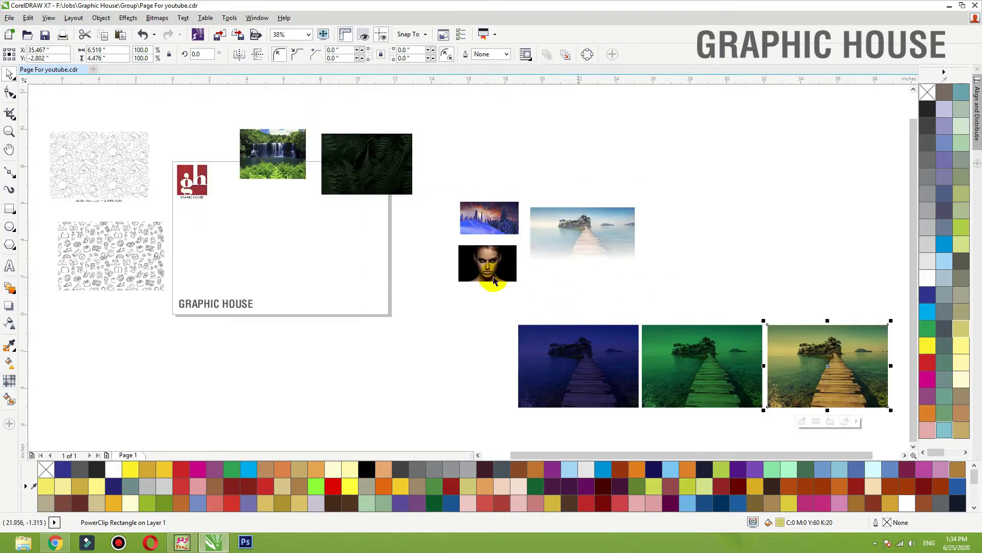
drag(604, 363, 429, 338)
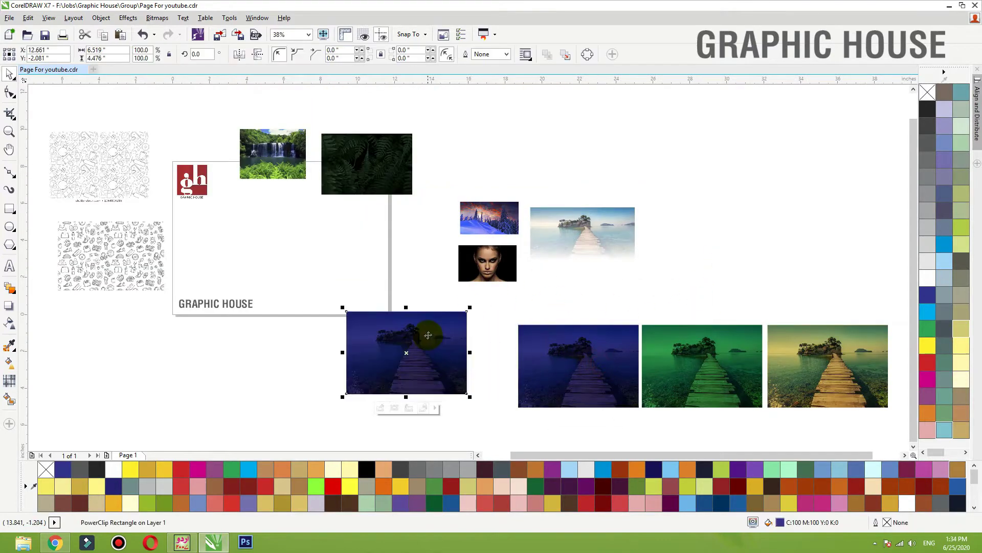
right_click(436, 330)
mouse_move(517, 141)
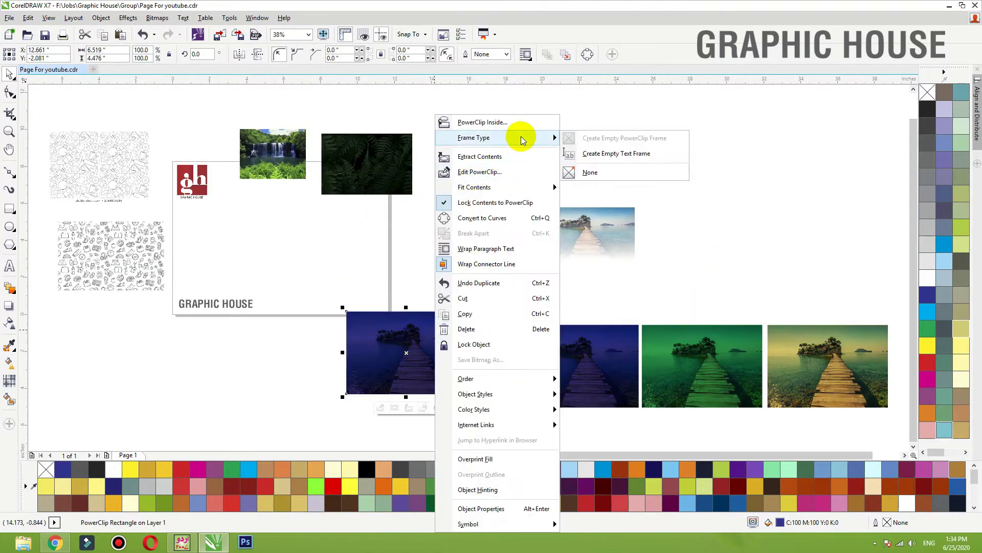
click(575, 165)
Move the woman's portrait photo onto the blue rectangle and set its transparency merge mode to Multiply
drag(467, 265, 392, 348)
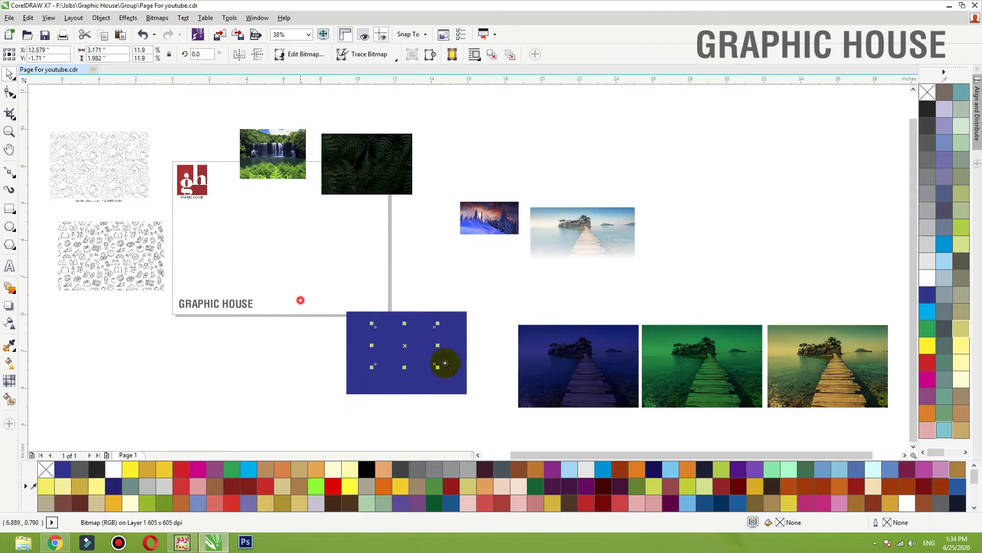
scroll(445, 362, up, 5)
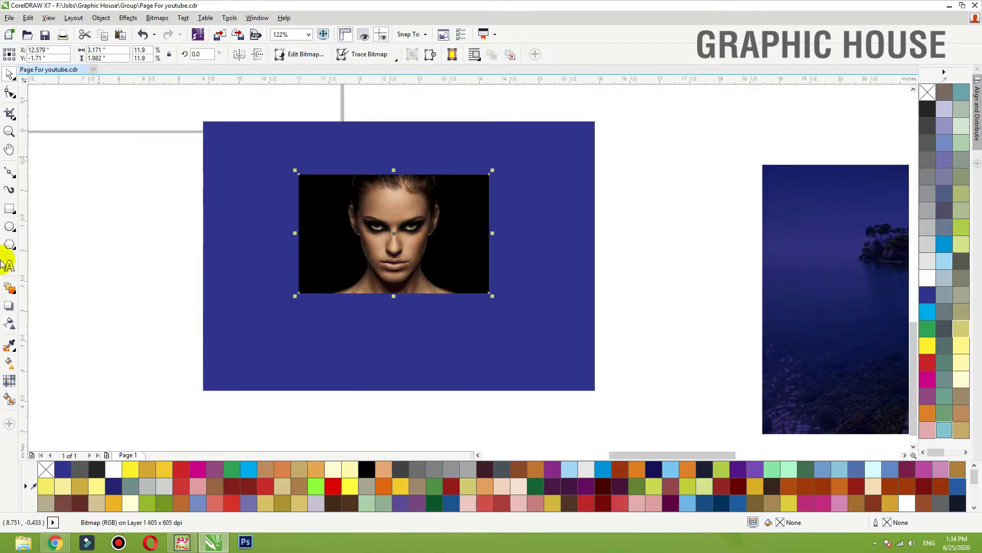
click(10, 323)
click(132, 55)
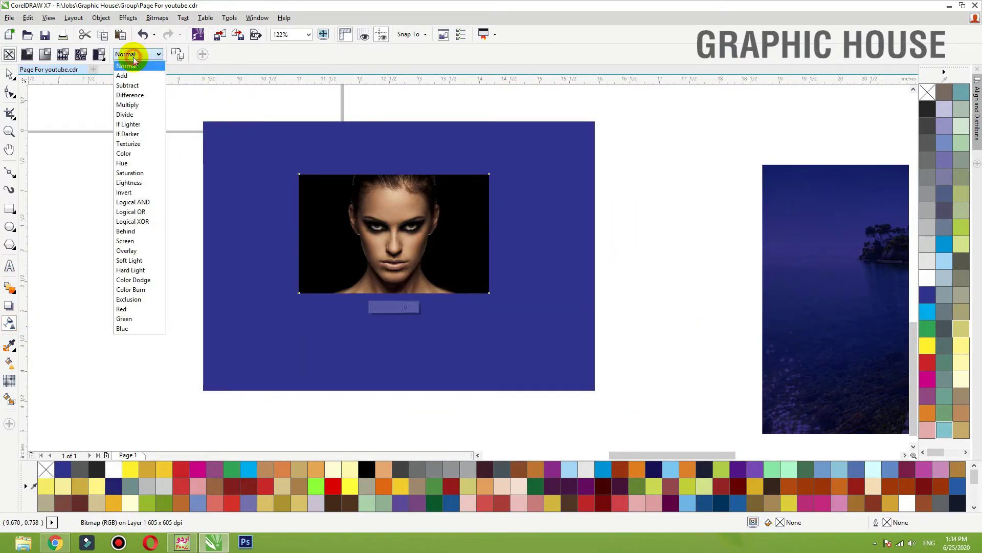
click(134, 106)
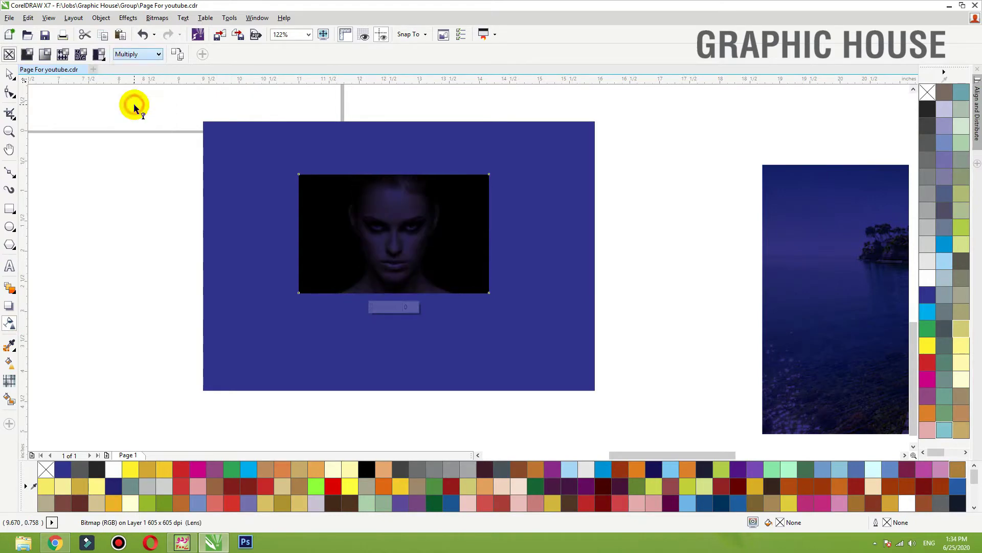
Enlarge the portrait to about 7.03 by 4.4 inches and position it over the blue rectangle
click(9, 74)
drag(492, 172, 619, 81)
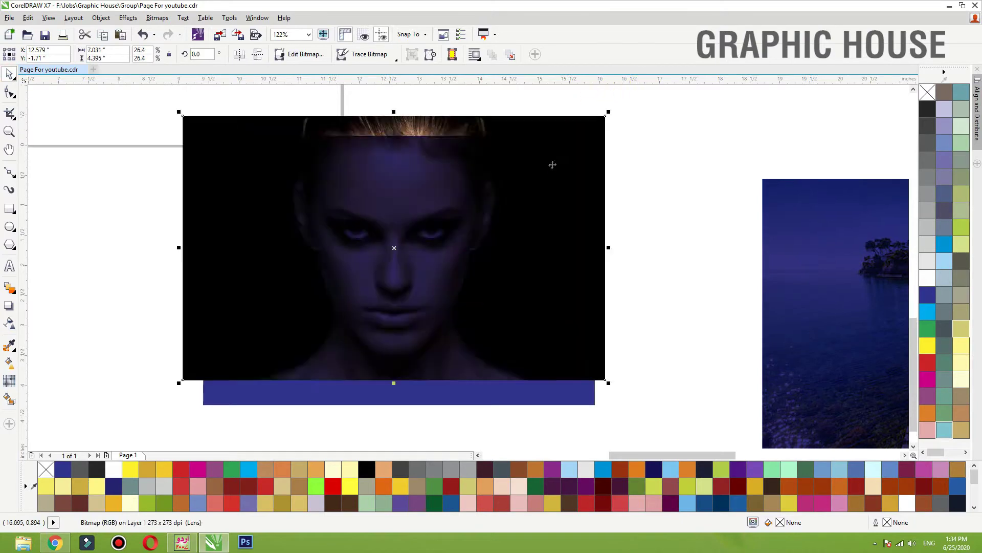
drag(552, 166, 555, 195)
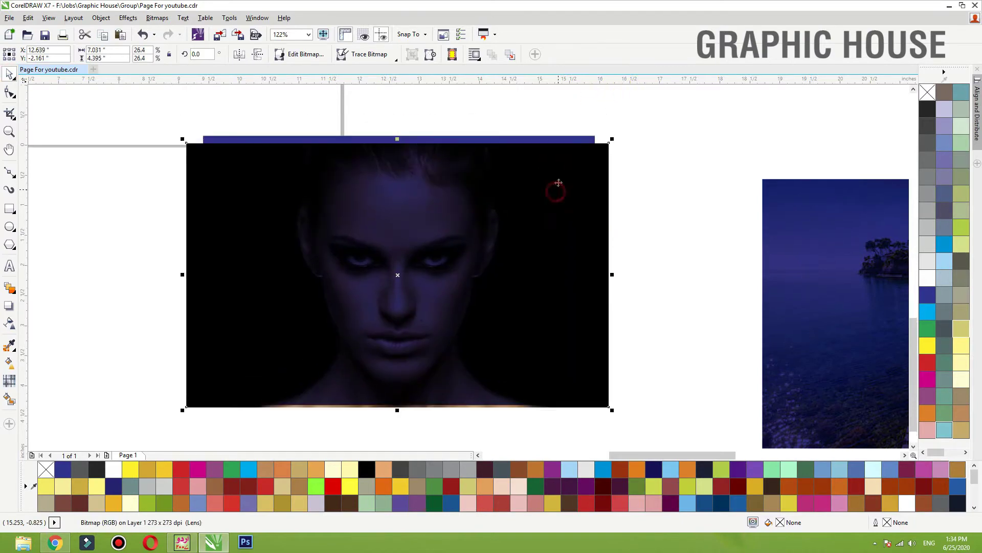
Try the Green, Red, Exclusion and Color Burn merge modes on the portrait, ending with Color Dodge
click(9, 326)
click(140, 53)
click(131, 317)
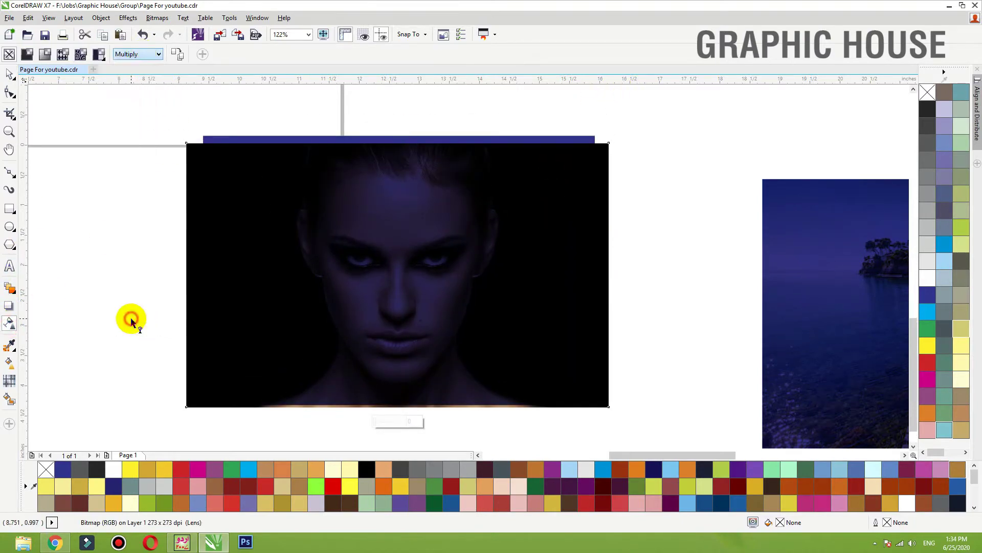
click(134, 55)
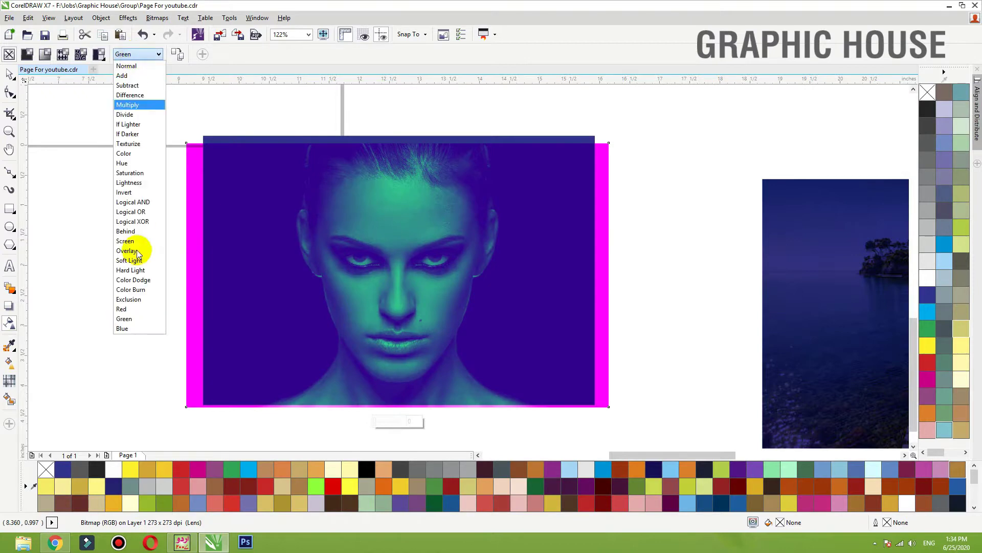
click(129, 314)
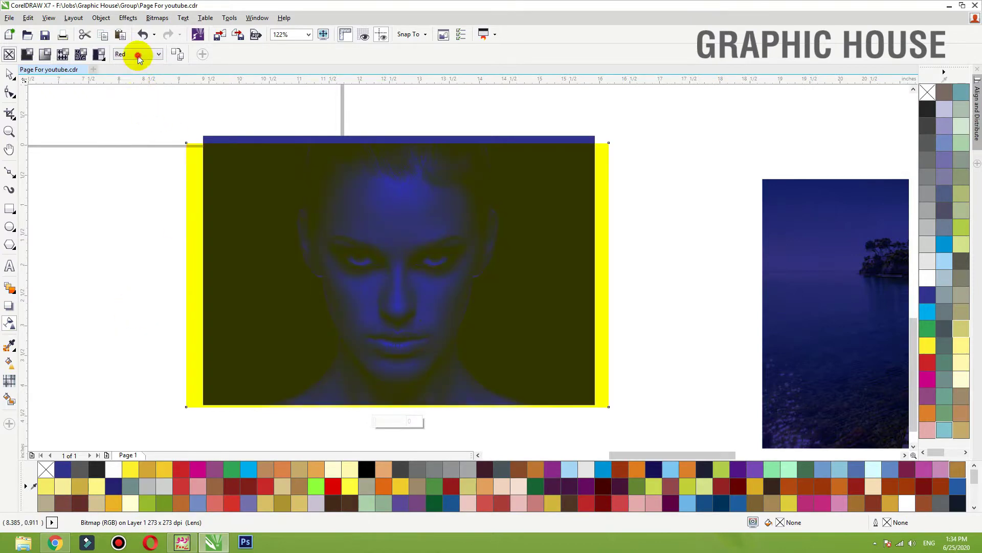
click(138, 55)
click(132, 295)
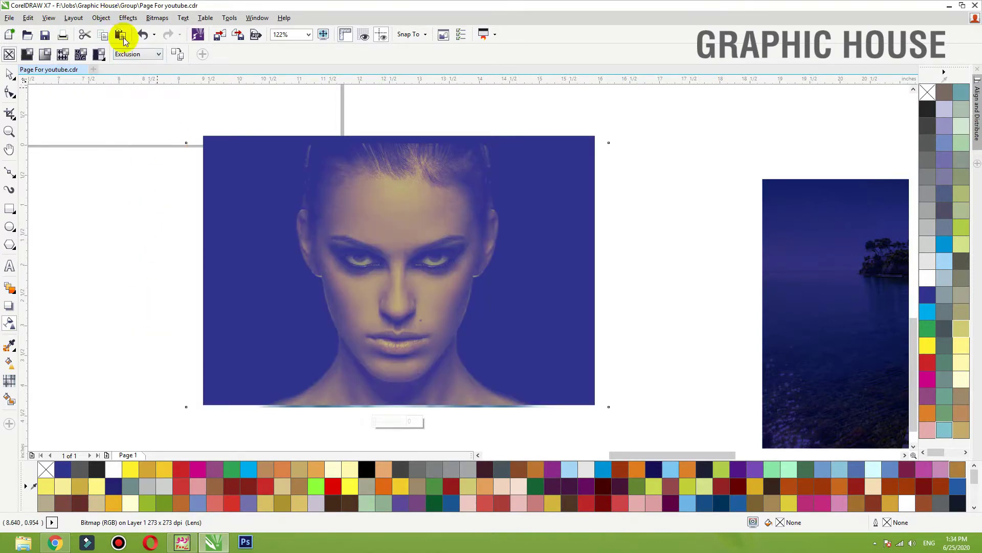
click(136, 54)
click(134, 287)
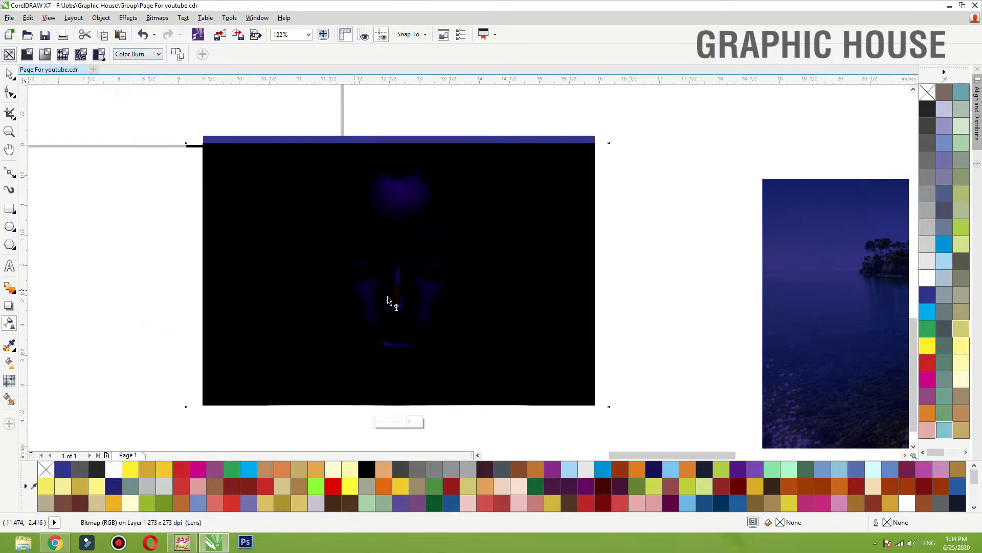
click(136, 54)
click(128, 281)
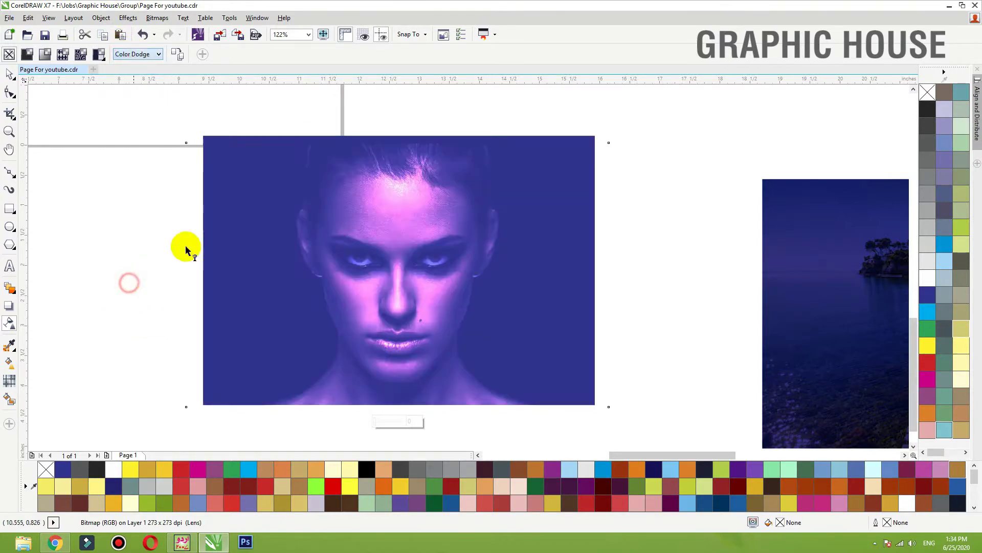
Try shifting the portrait sideways on the blue rectangle and undo the shift
click(9, 74)
scroll(225, 239, down, 2)
drag(293, 242, 236, 244)
key(ctrl+z)
key(ctrl+z)
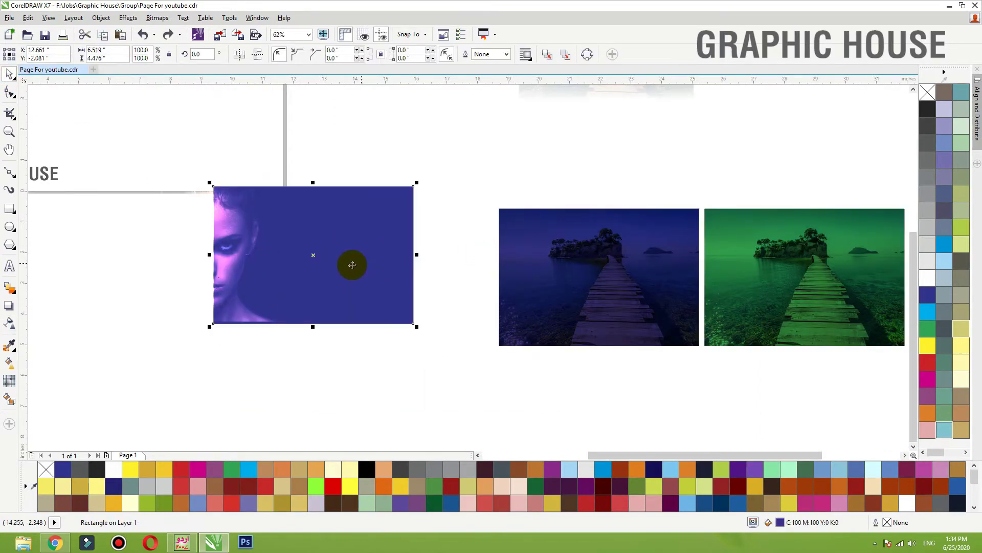
Select the portrait together with its rectangle and try magenta, cyan, grey-violet, black, purple, pink and other fills, ending with orange
drag(455, 152, 179, 353)
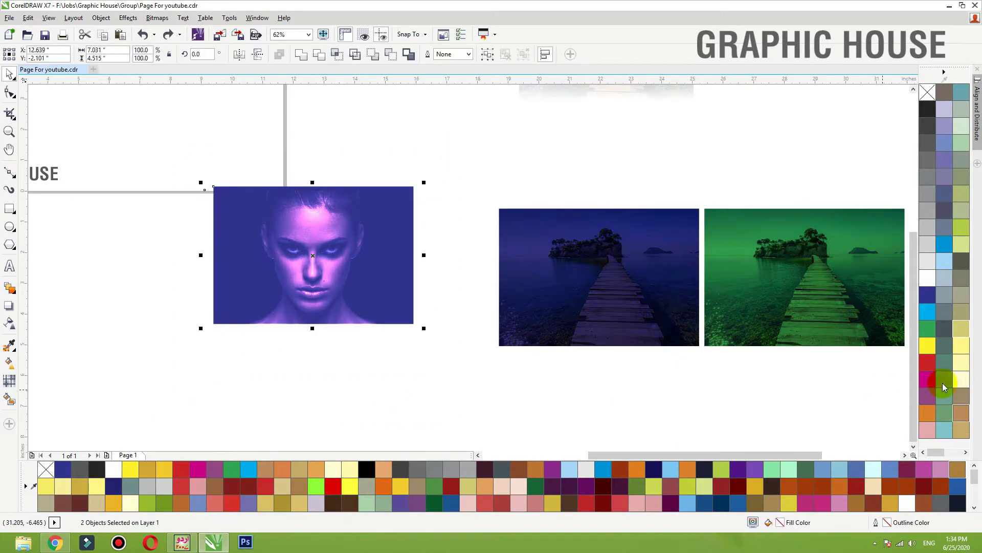
click(912, 362)
click(927, 379)
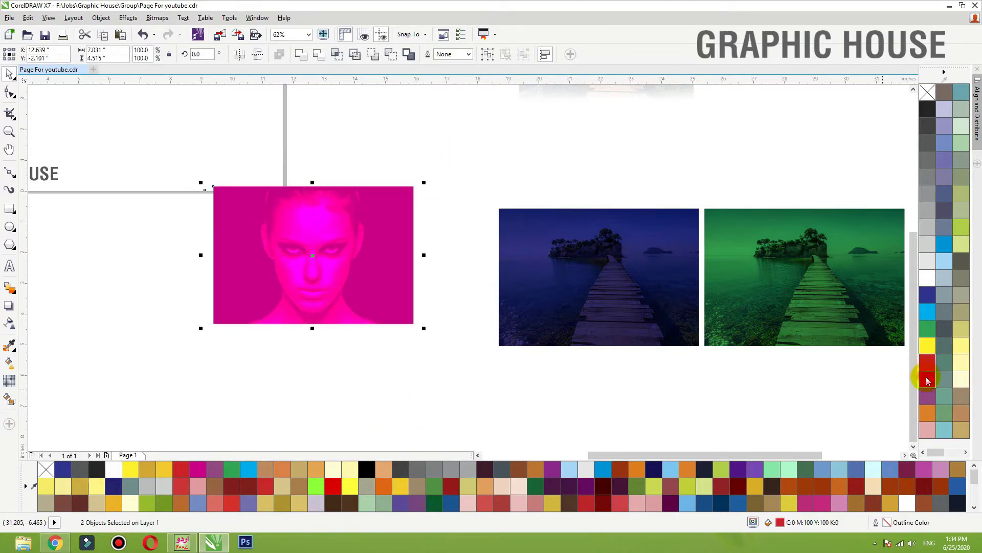
click(928, 310)
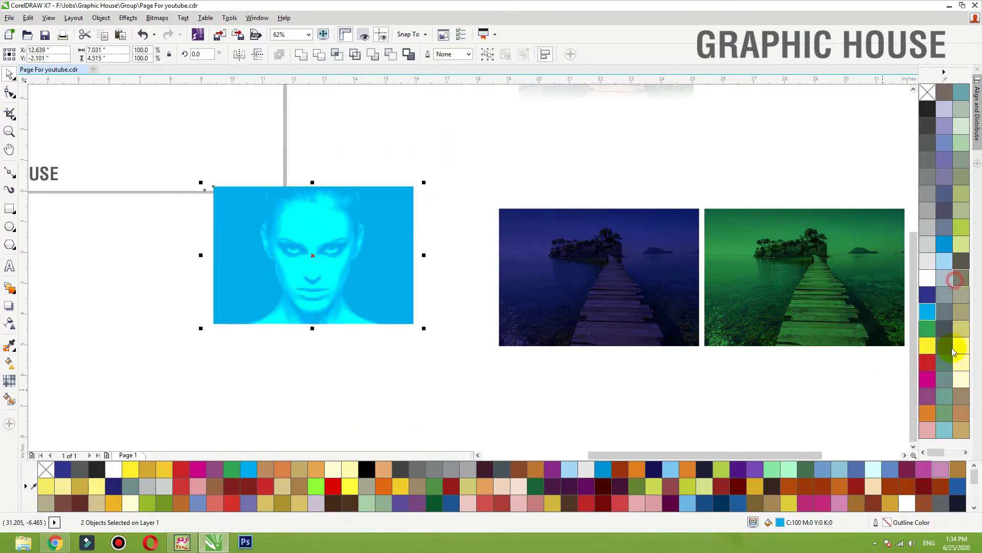
click(961, 278)
click(955, 225)
click(945, 175)
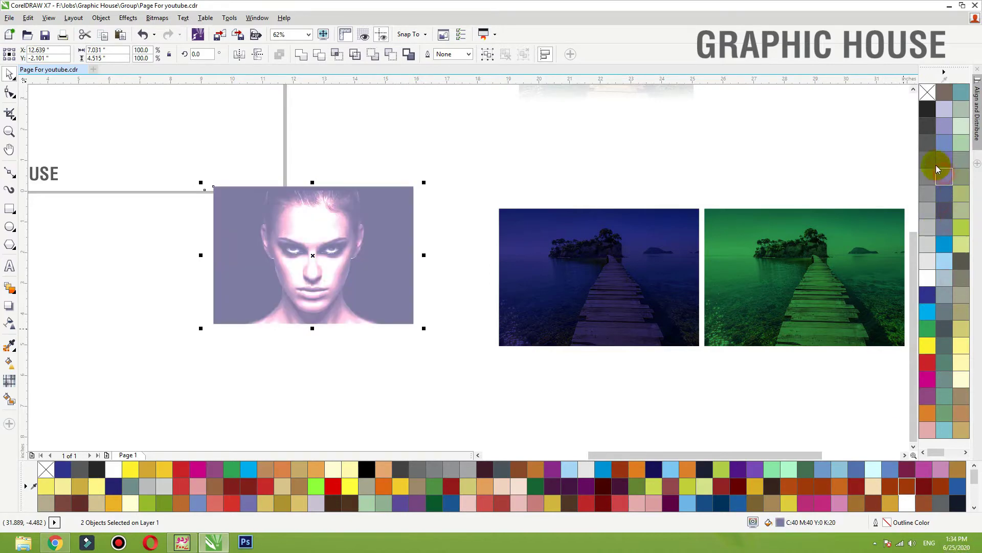
click(927, 159)
click(928, 110)
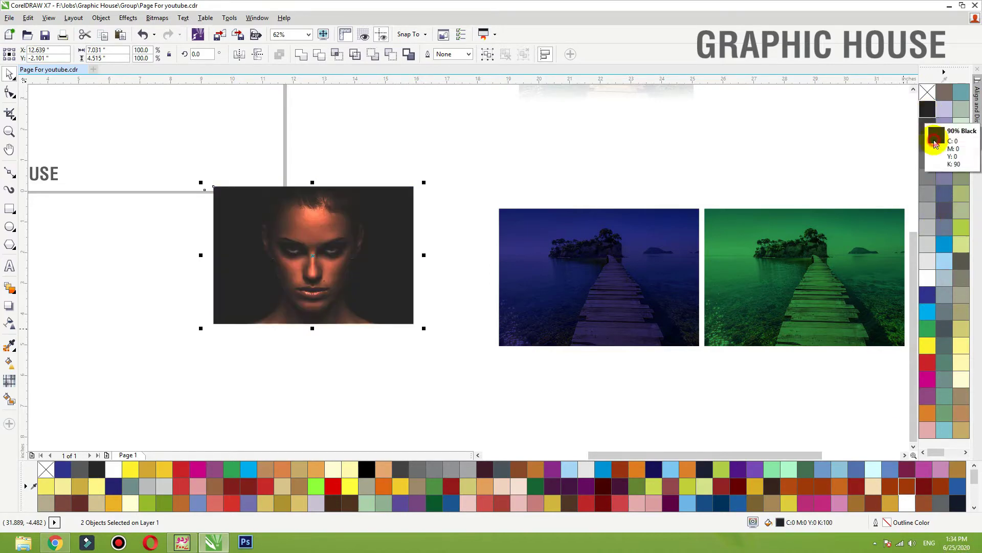
click(928, 346)
click(927, 363)
click(928, 379)
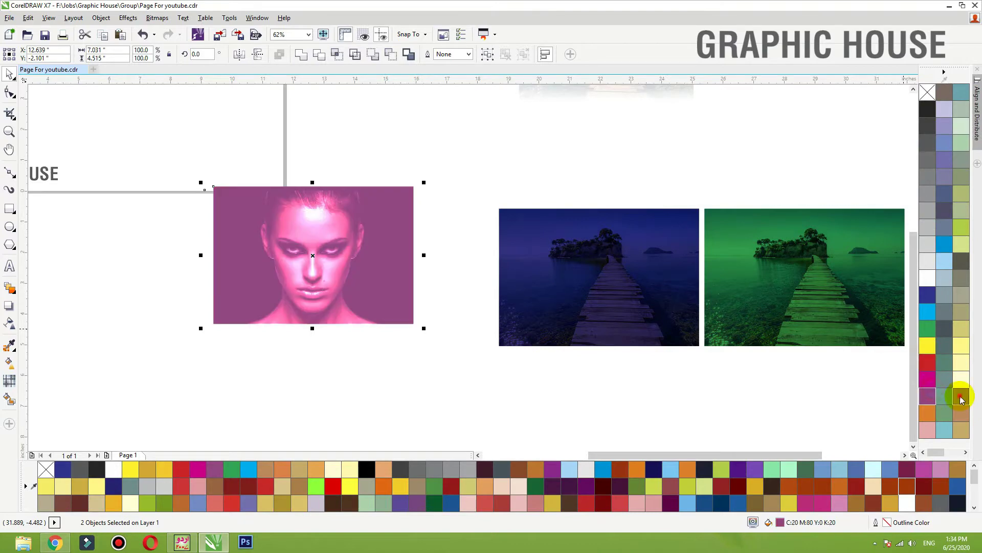
click(961, 396)
click(961, 362)
click(927, 430)
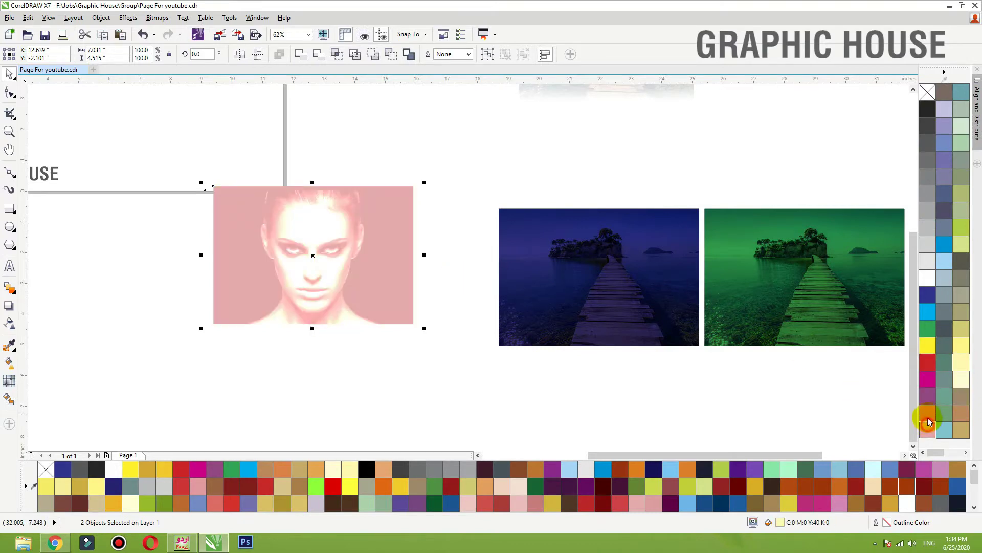
click(927, 412)
click(408, 400)
Move the orange portrait composition to the empty area above the green and yellow pier pictures
scroll(528, 401, down, 2)
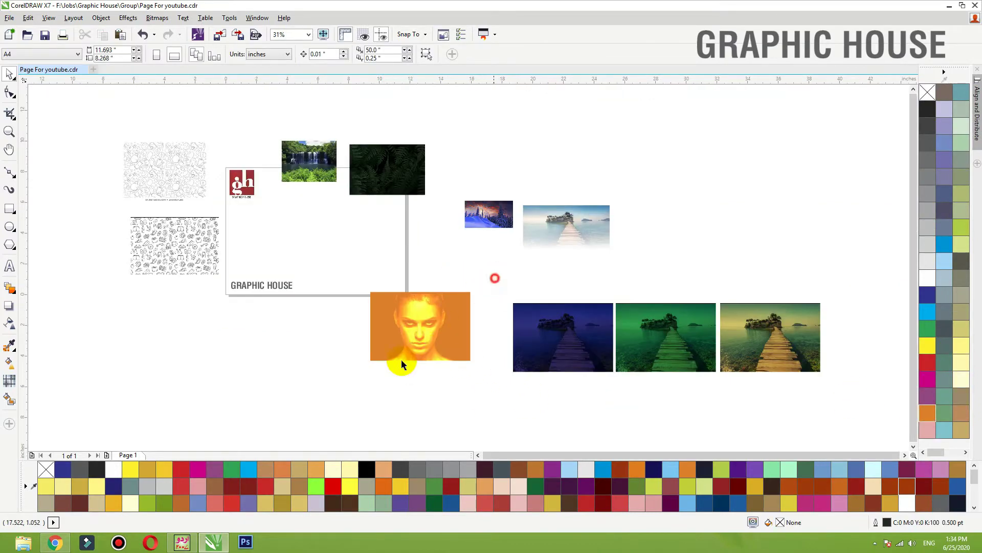
drag(402, 365, 706, 284)
click(713, 140)
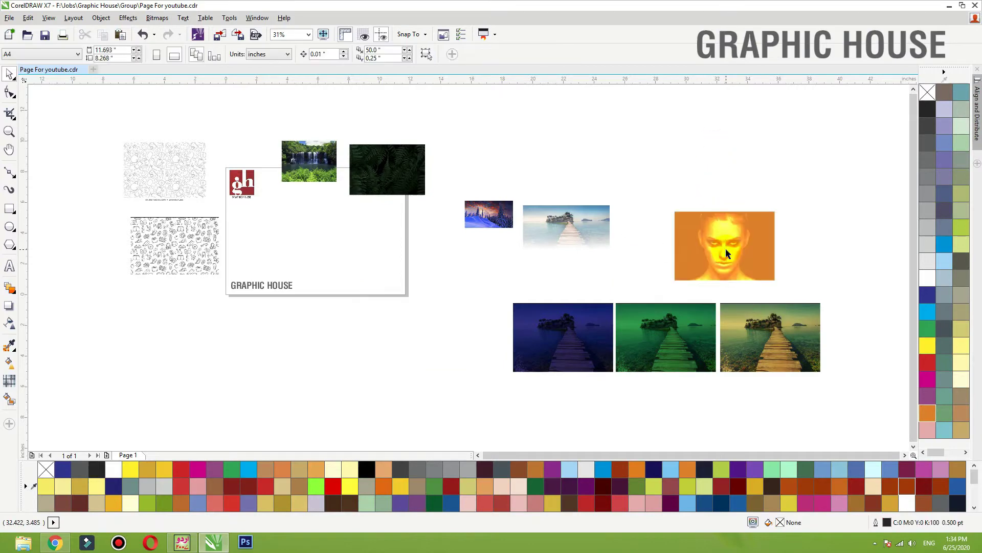
Place a duplicate of the portrait photo above the pale pier picture and set its merge mode to Normal
drag(726, 249, 635, 144)
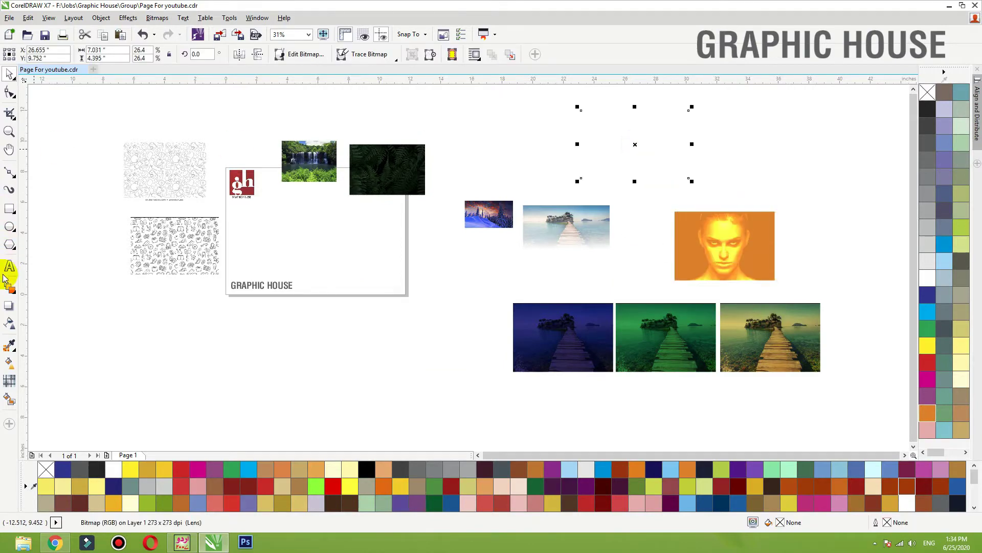
click(16, 324)
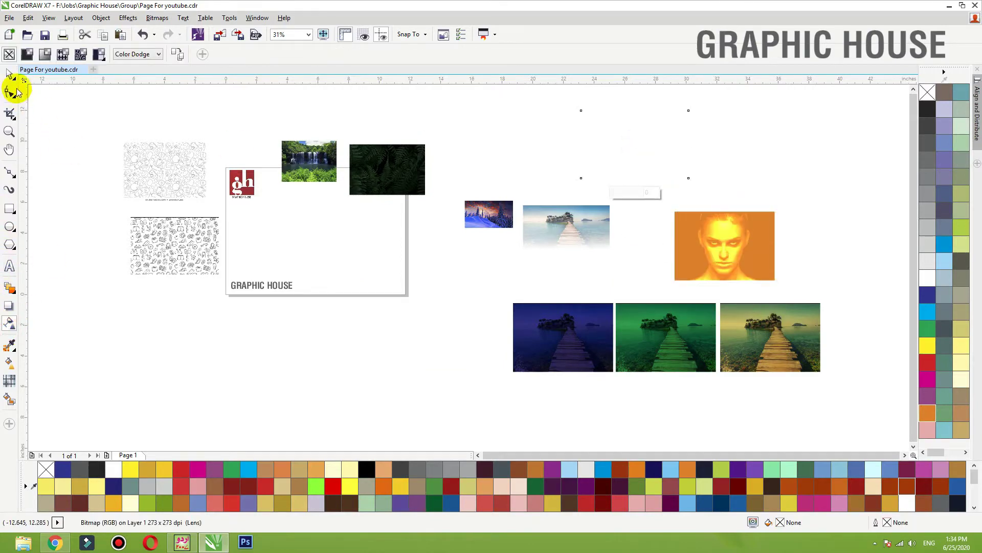
click(120, 56)
click(126, 65)
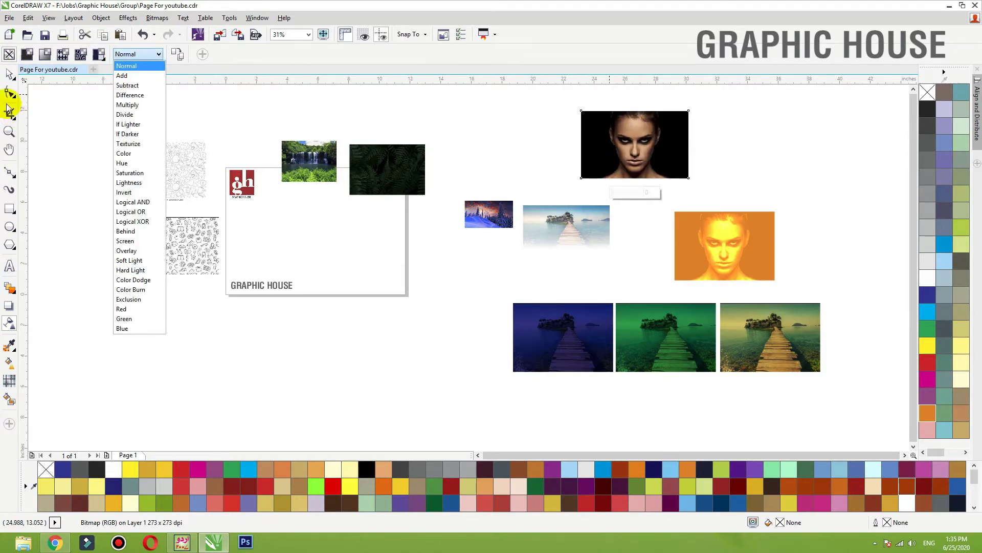
click(10, 76)
Draw a rectangle about 7.03 by 1.44 inches over the portrait's lower part, filled golden yellow (R234 G174 B4) with no outline
key(F2)
drag(555, 92, 752, 217)
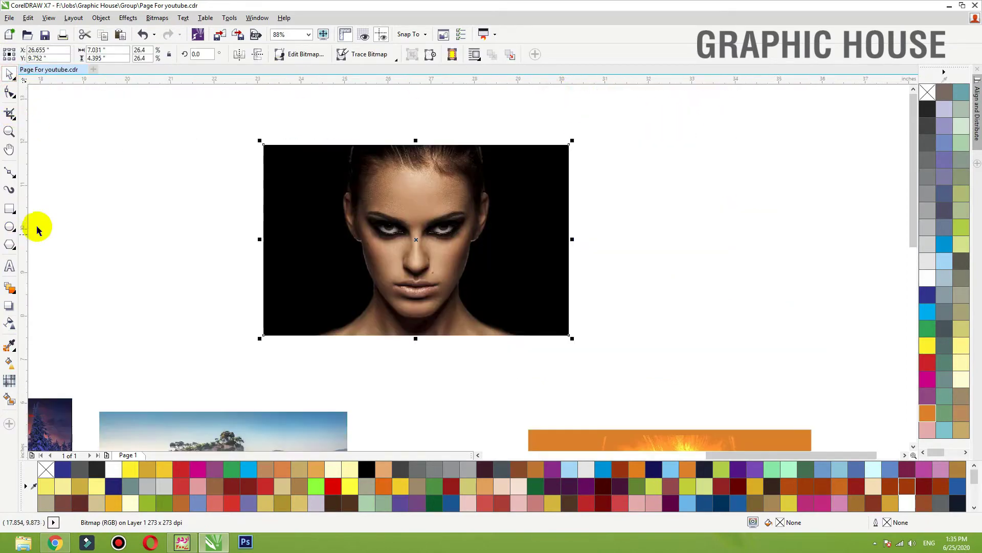
click(10, 209)
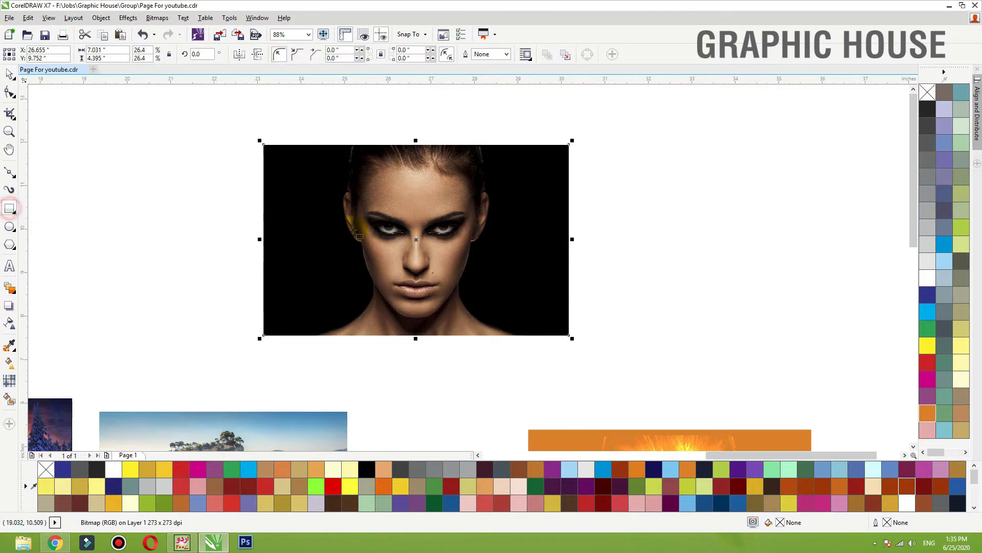
drag(569, 336, 276, 272)
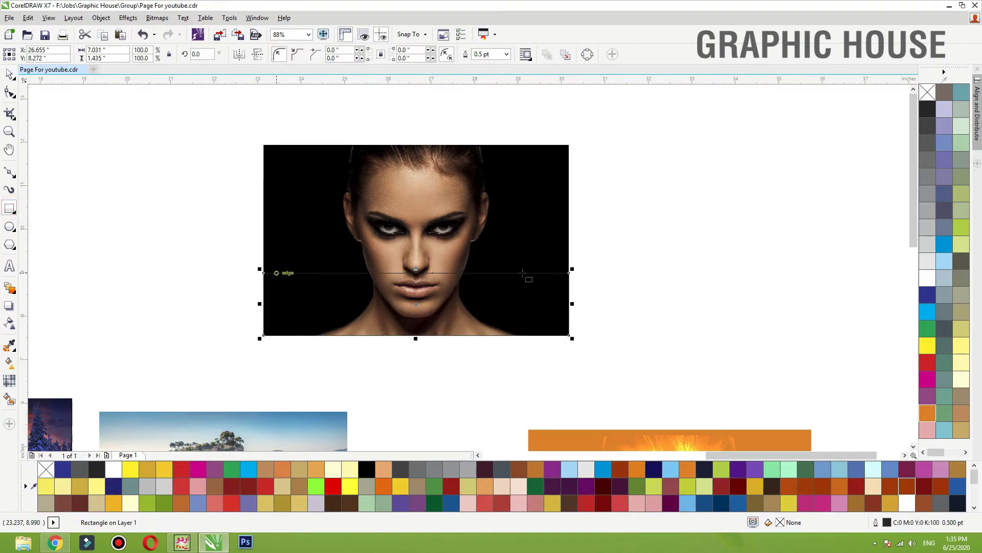
click(756, 490)
right_click(928, 93)
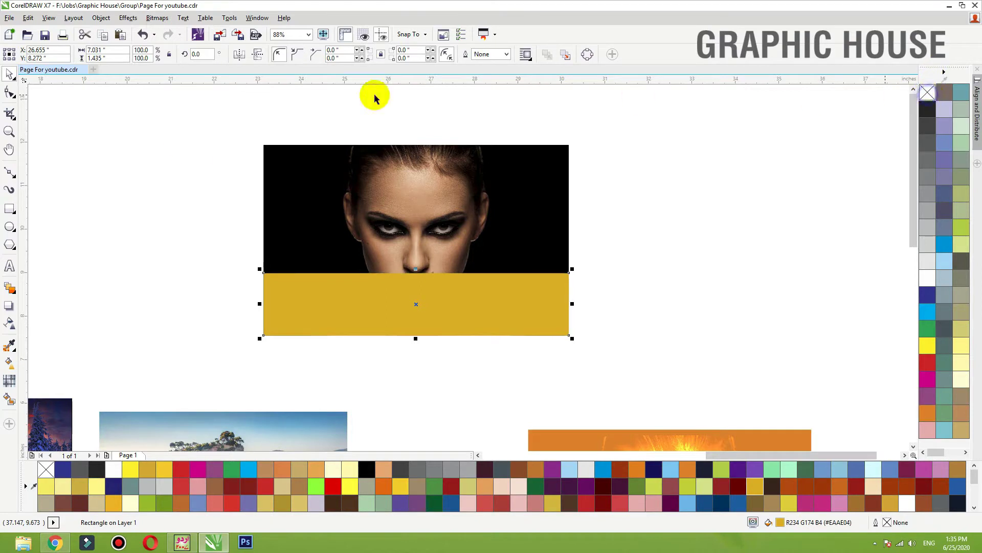
Apply a linear transparency fading the yellow rectangle upward and stretch the rectangle to about 2.98 inches high
click(10, 321)
drag(411, 306, 416, 189)
key(space)
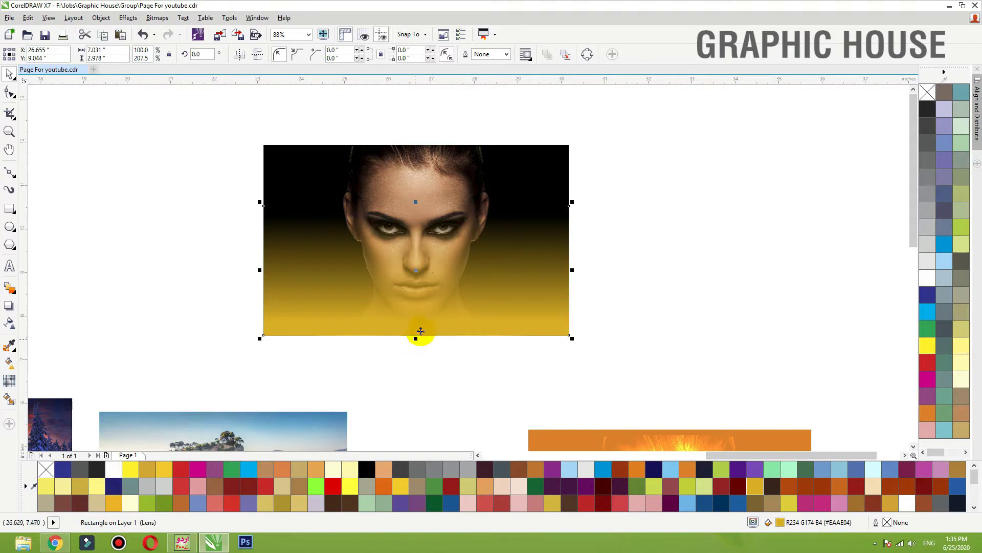
Duplicate the yellow gradient rectangle upward, fill the copy light blue (C40), mirror it vertically and align it with the portrait's top edge
drag(421, 331, 427, 199)
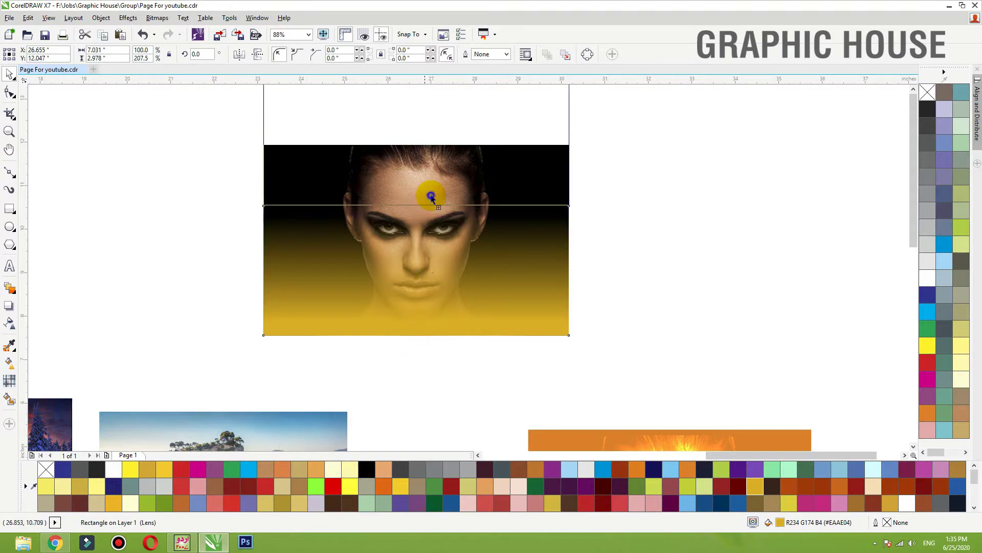
click(945, 262)
click(260, 56)
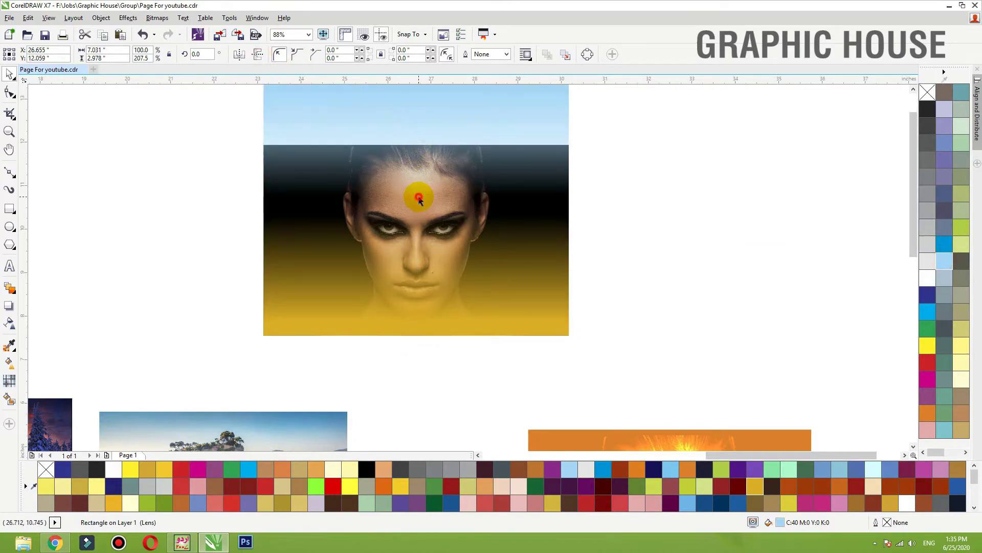
key(Escape)
drag(528, 112, 533, 176)
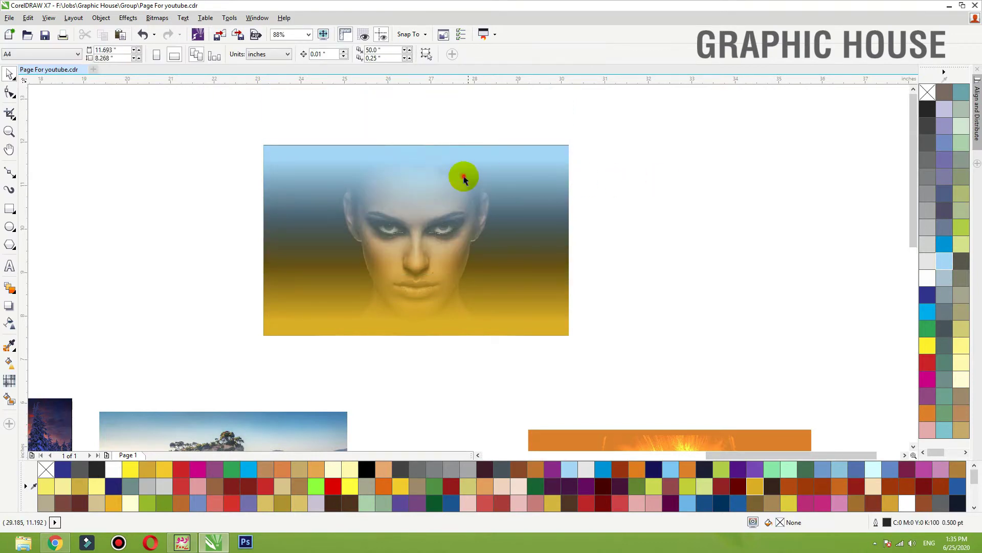
Adjust the blue rectangle's linear transparency so it fades downward from the portrait's top edge to about the nose
click(9, 323)
drag(411, 265, 407, 138)
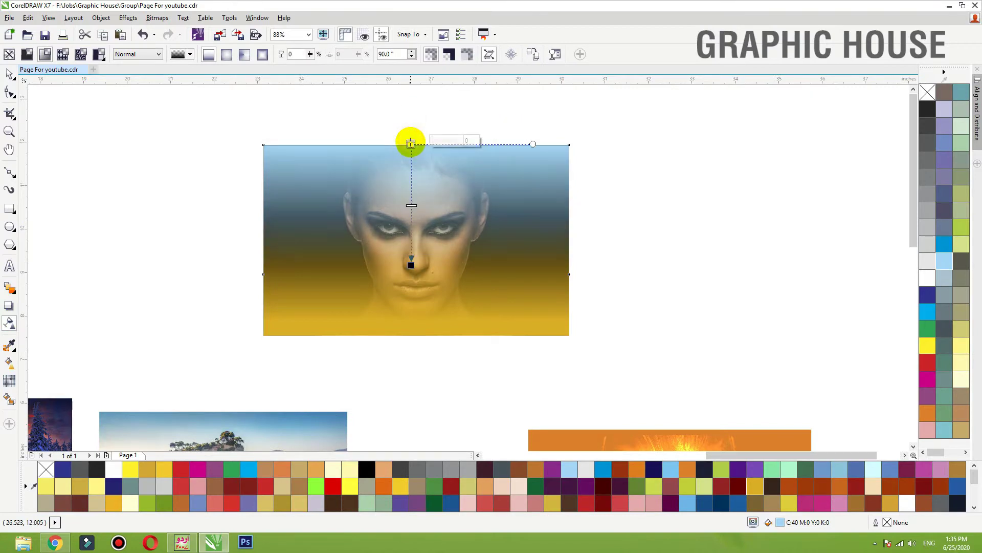
click(653, 162)
scroll(445, 224, down, 3)
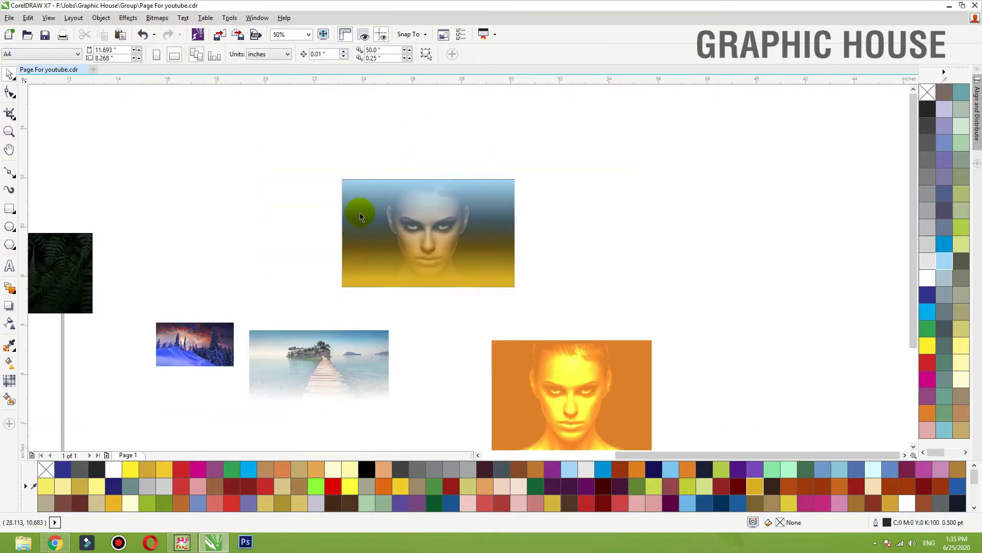
Duplicate the dark blue pier PowerClip onto the page's lower right corner and remove the picture from the copy
scroll(527, 207, down, 2)
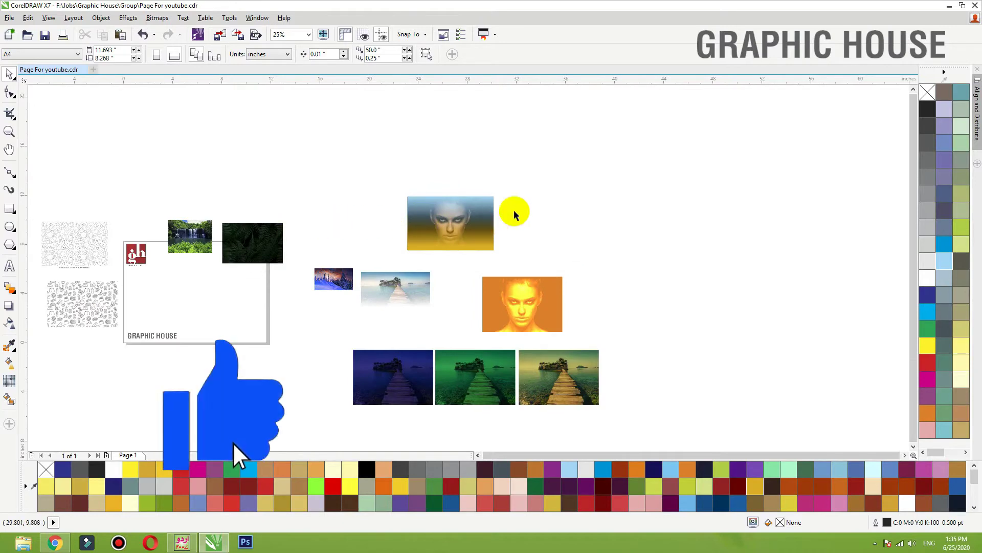
key(F2)
mouse_move(593, 194)
mouse_down()
mouse_move(136, 418)
mouse_move(137, 437)
mouse_up()
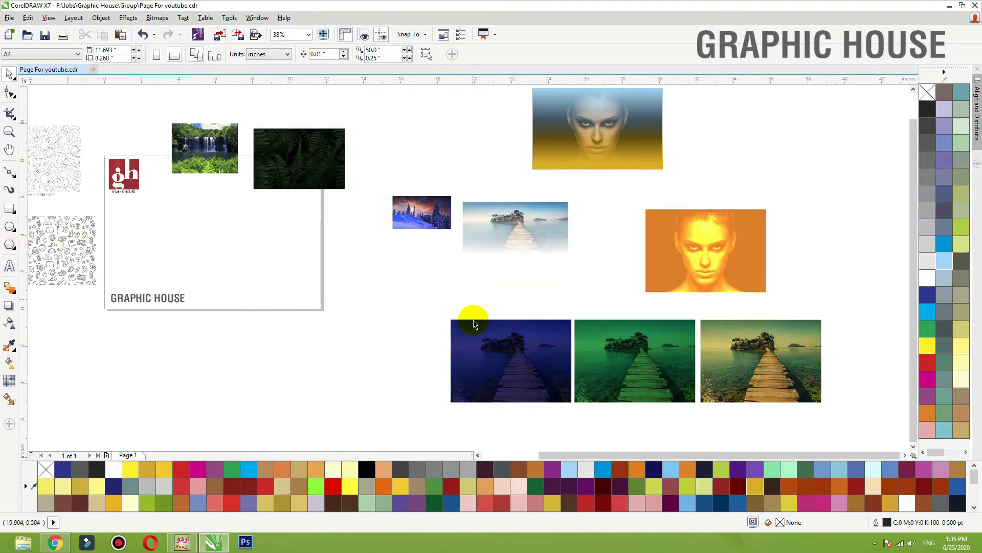
drag(468, 348, 254, 269)
right_click(364, 263)
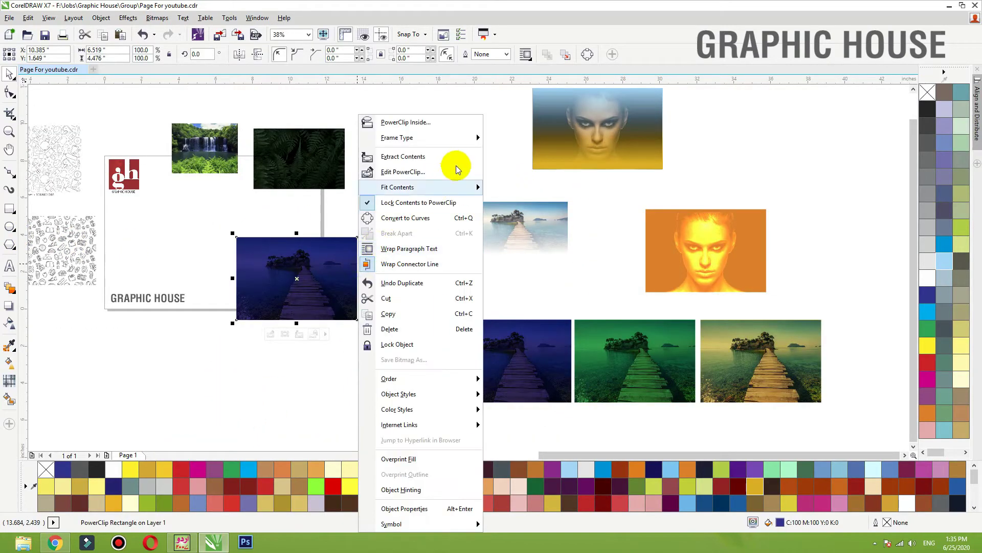
click(499, 154)
Place the dark fern photo over the empty blue rectangle and set its merge mode to Add
drag(328, 171, 318, 290)
scroll(462, 357, up, 3)
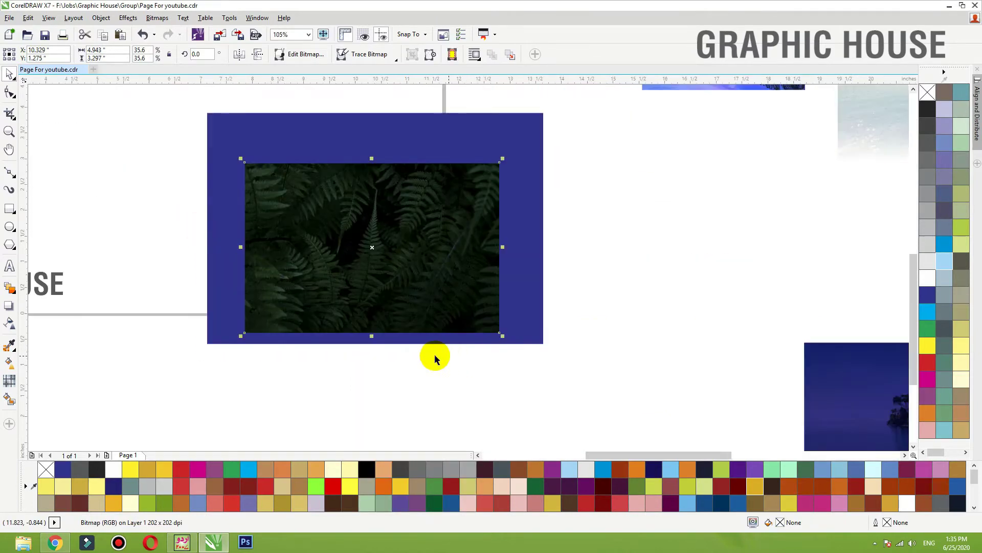
scroll(441, 355, down, 2)
click(10, 324)
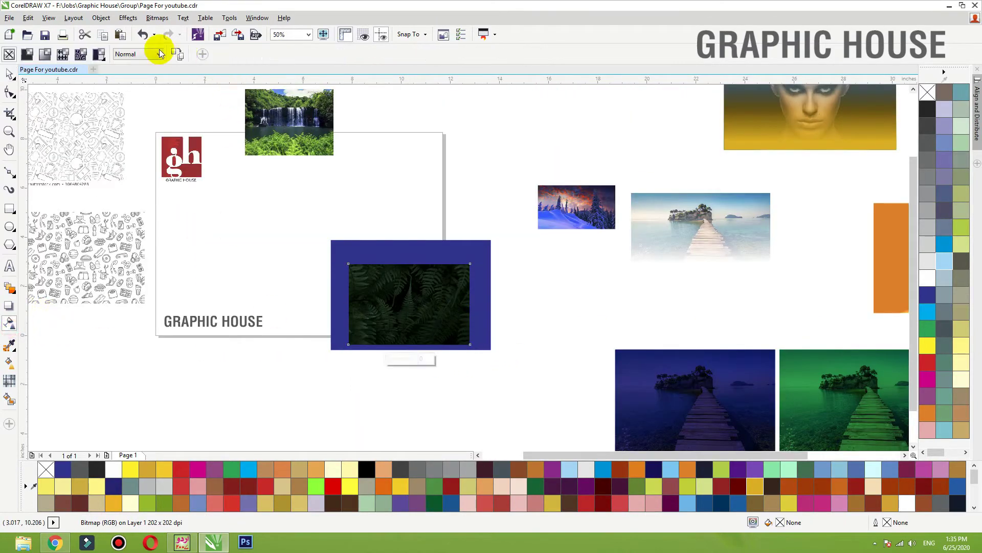
click(131, 55)
click(125, 76)
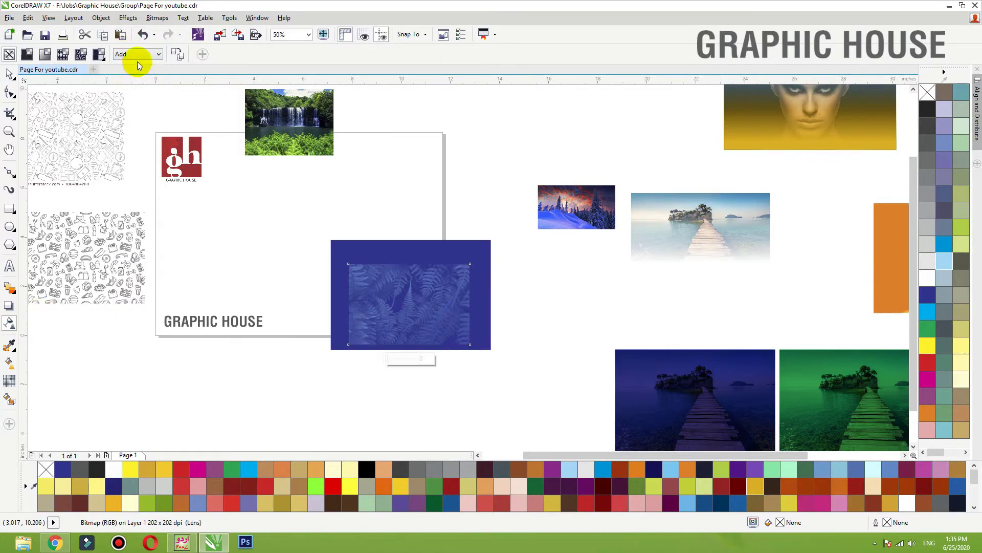
Change the fern photo's transparency merge mode to Difference, without any gradient transparency
drag(302, 205, 565, 380)
key(ctrl+z)
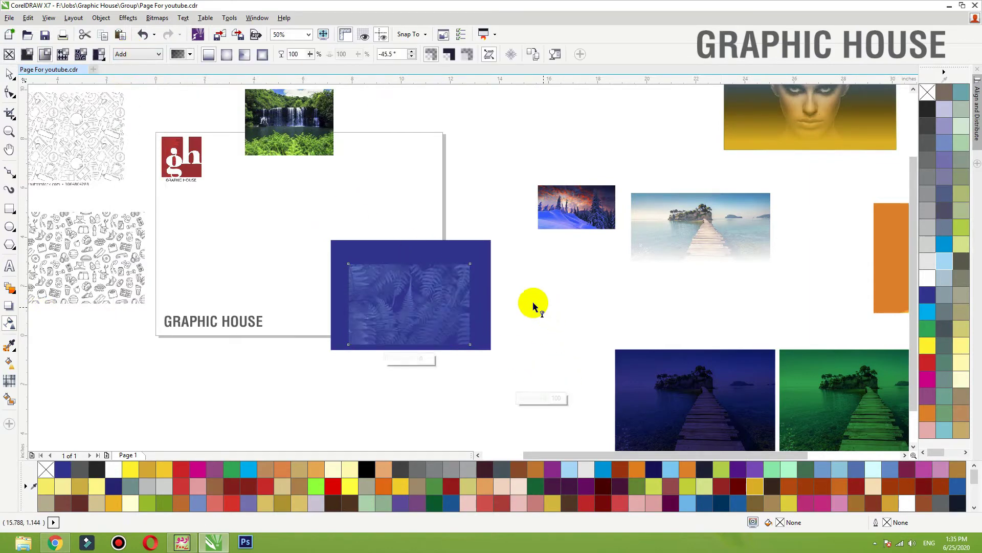
key(F2)
drag(325, 257, 579, 357)
right_click(587, 375)
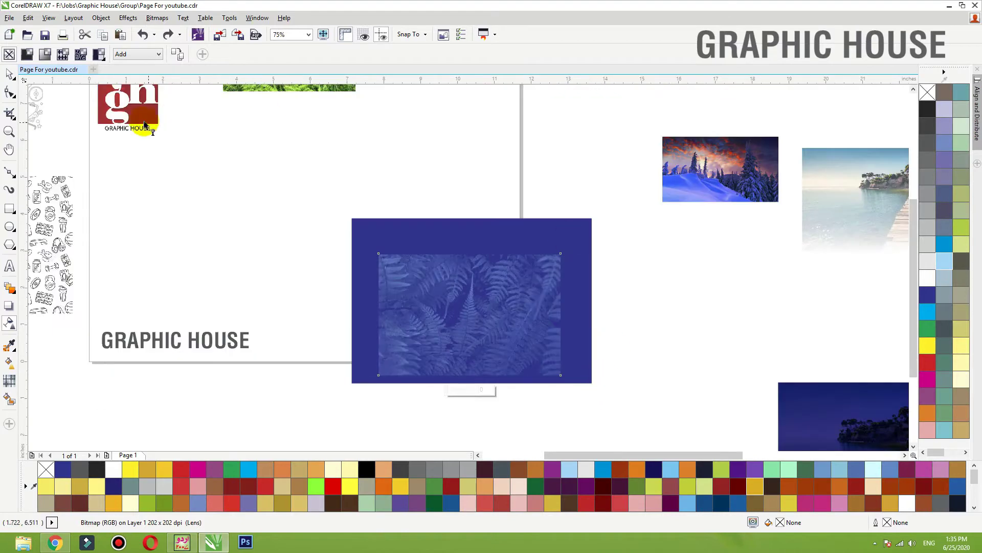
click(136, 55)
click(133, 85)
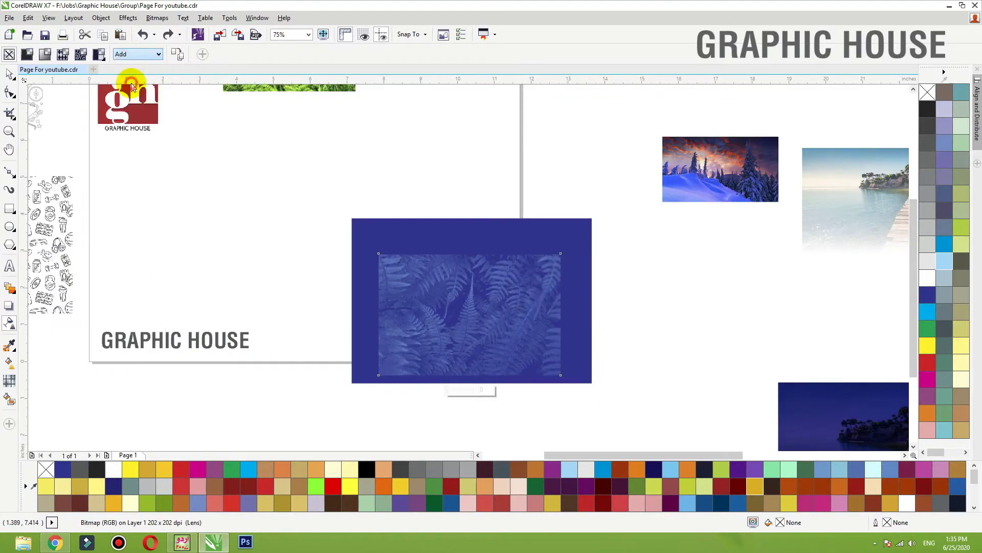
click(134, 54)
click(134, 98)
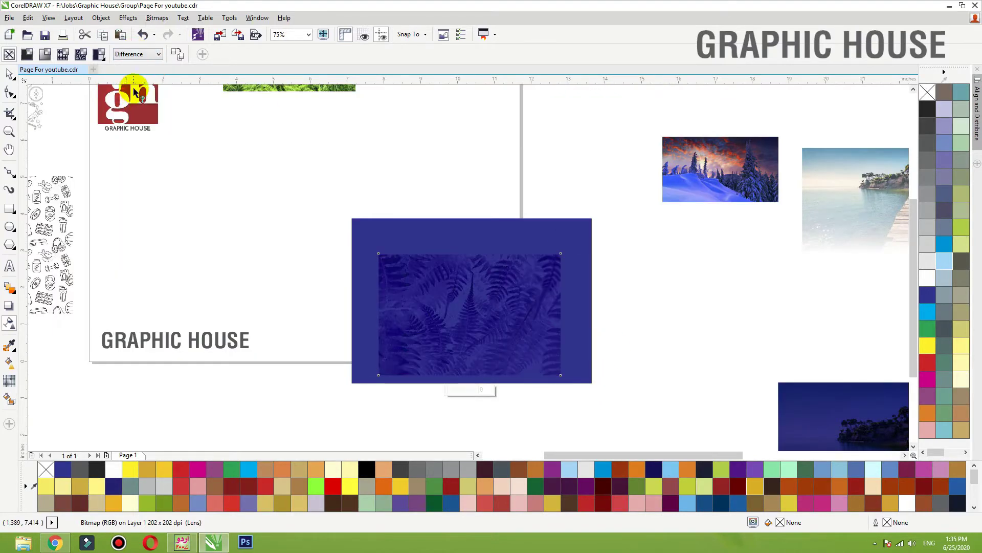
Try the Multiply and Subtract merge modes on the fern photo, then return it to Difference
click(136, 55)
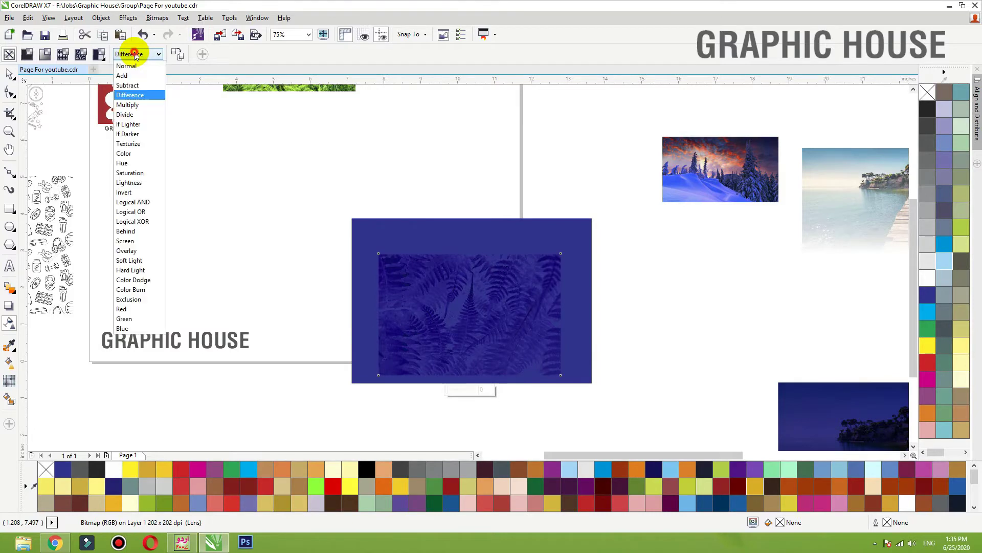
click(136, 109)
click(135, 54)
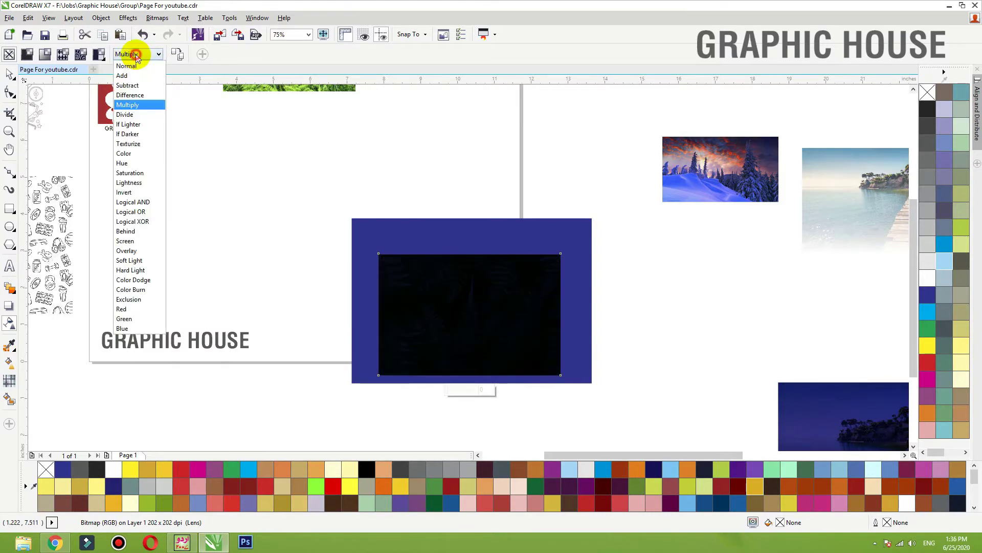
click(134, 86)
click(137, 55)
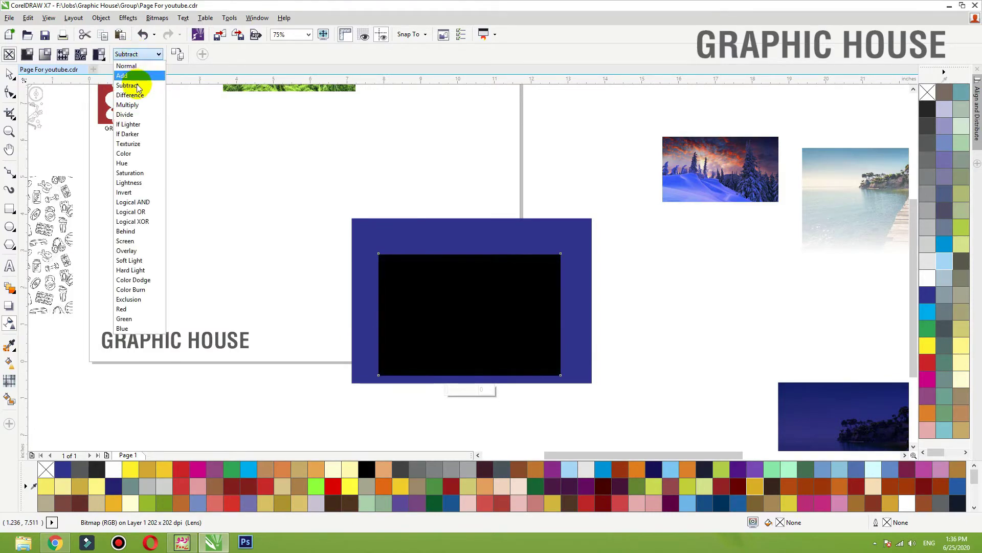
click(134, 98)
Enlarge the fern photo to about 7.42 by 4.95 inches and PowerClip it inside the blue rectangle
click(11, 75)
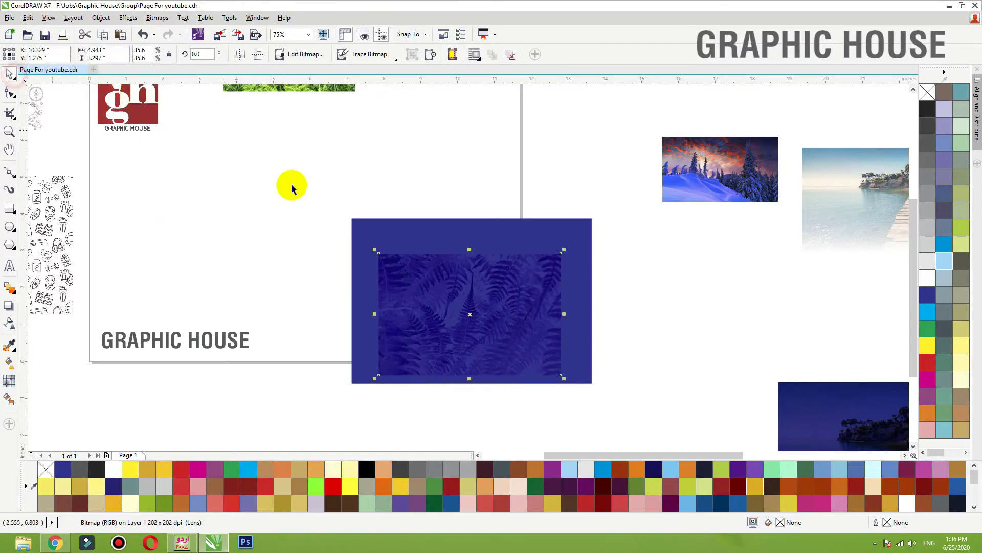
drag(252, 176, 677, 410)
drag(615, 206, 686, 149)
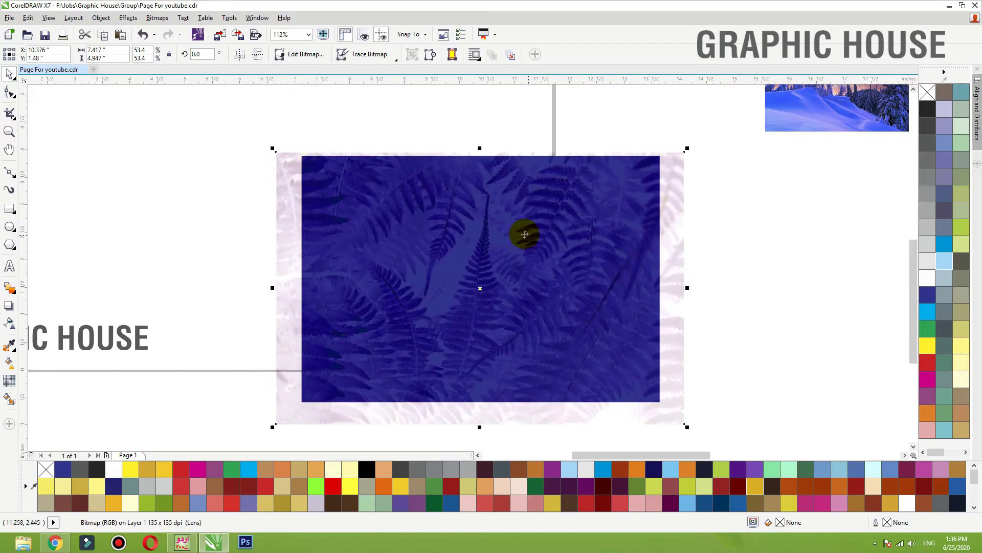
right_click(680, 198)
click(728, 153)
click(520, 285)
Nudge the fern rectangle slightly and try several fills, including red (M100 Y100) and brown (M40 Y60 K20), ending with pink (M40 Y20)
scroll(520, 286, down, 4)
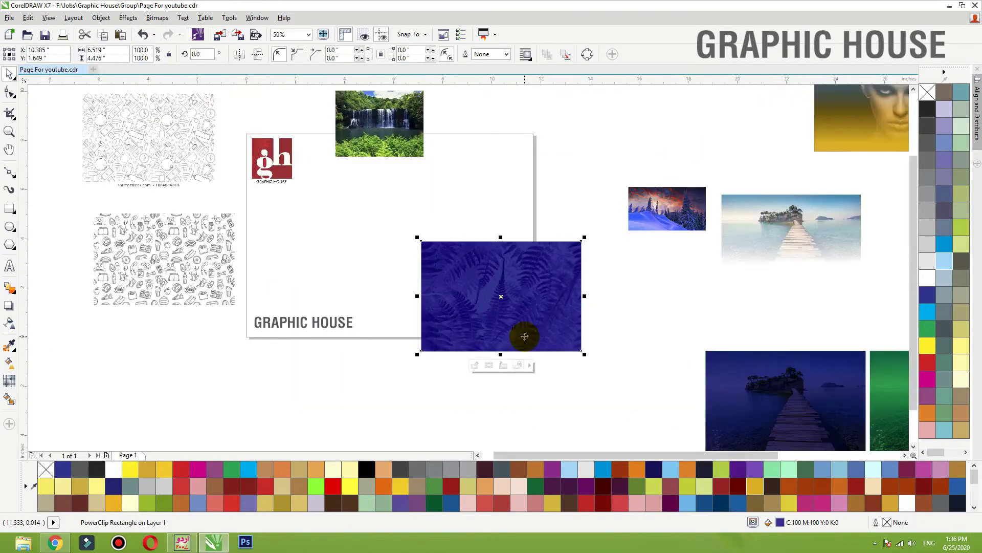
drag(524, 328, 529, 337)
click(929, 362)
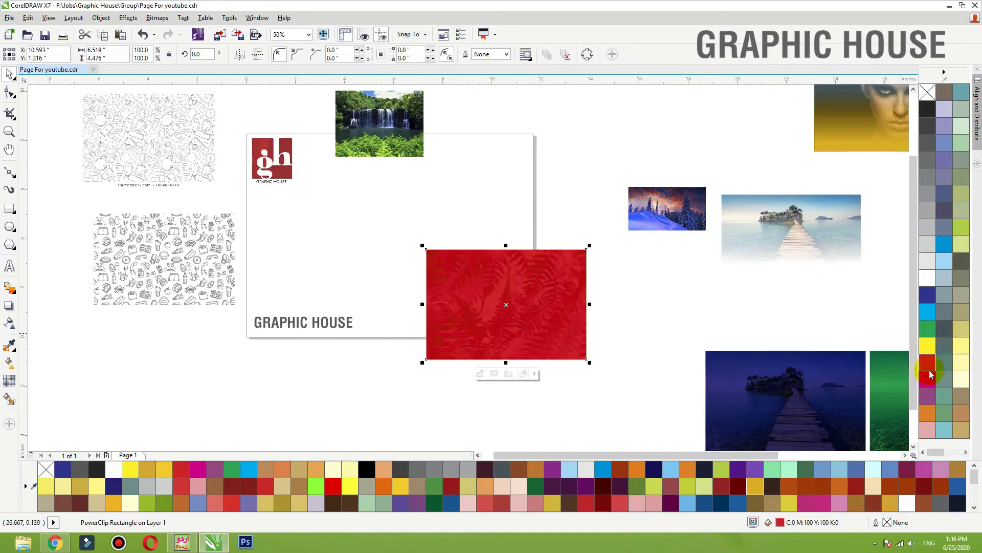
click(928, 379)
click(960, 345)
click(958, 308)
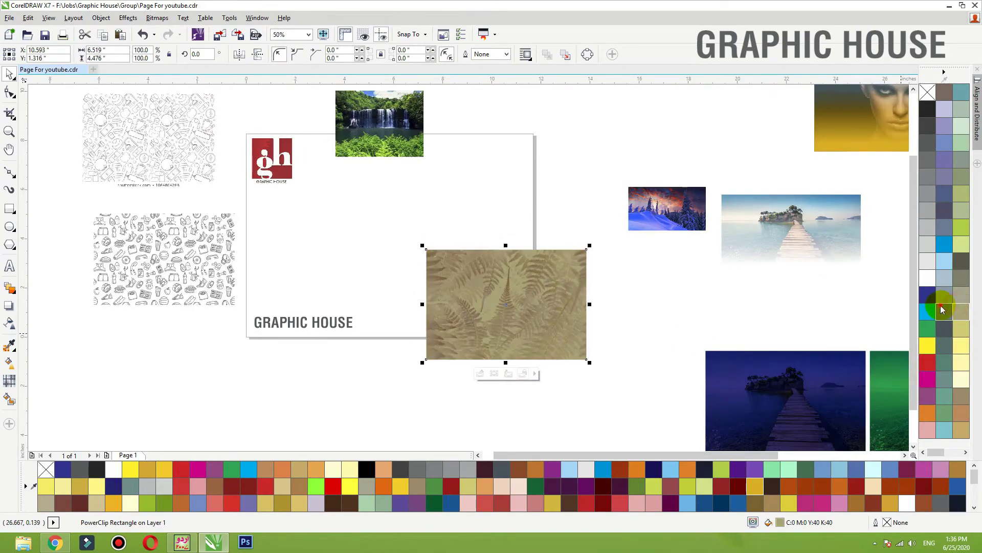
click(943, 310)
click(931, 324)
click(955, 384)
click(956, 406)
click(956, 406)
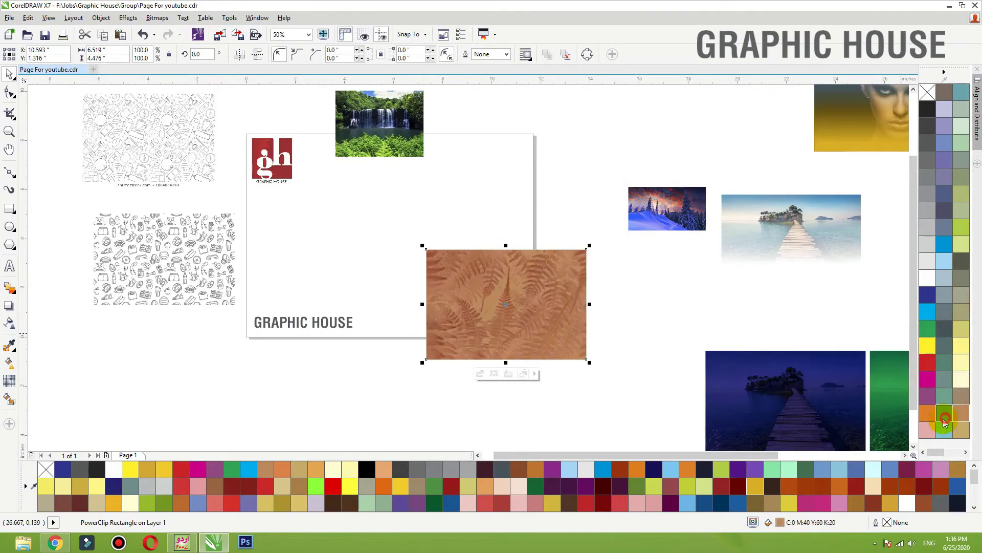
click(927, 430)
key(shift+F2)
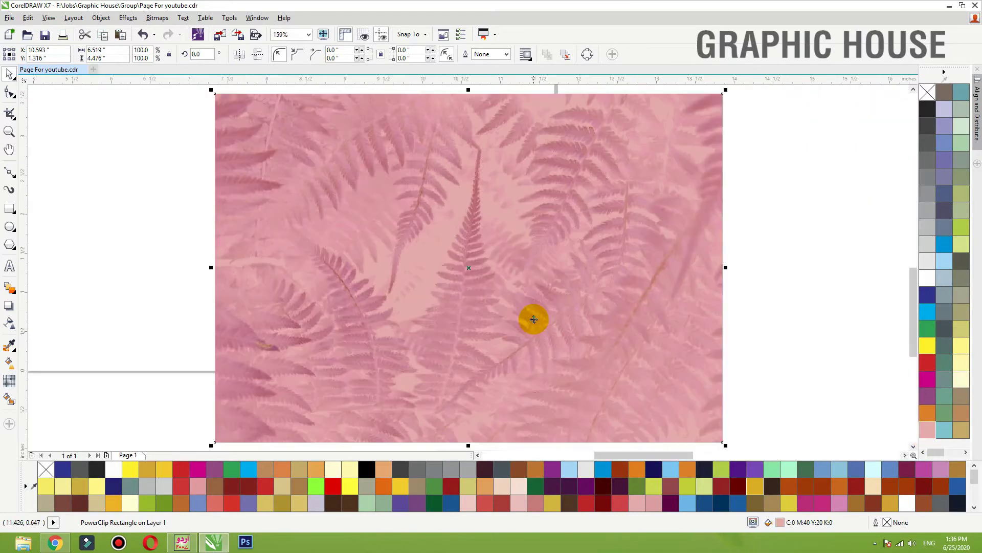
Duplicate the pink fern rectangle directly above the original and remove the fern picture from the copy
scroll(524, 357, down, 5)
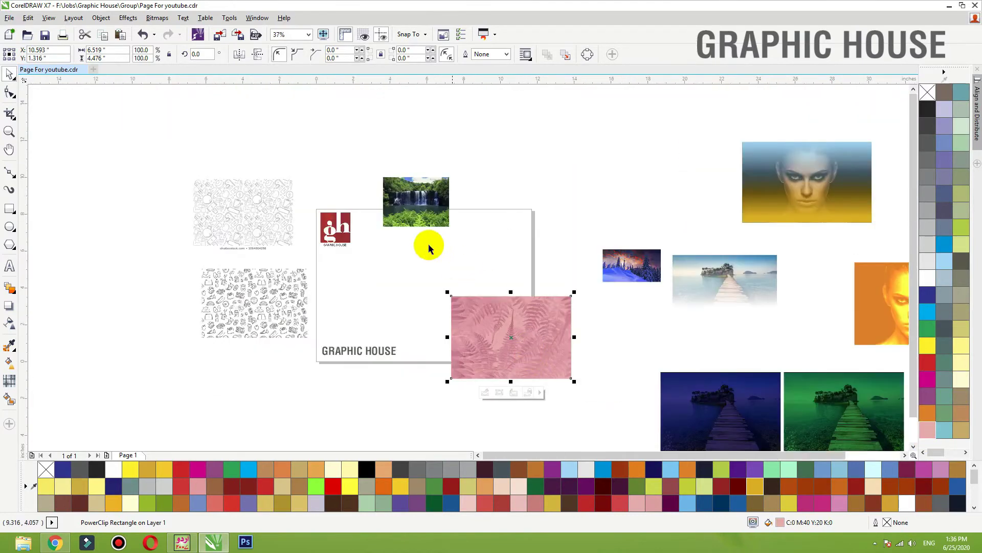
drag(495, 329, 519, 251)
right_click(518, 250)
right_click(541, 236)
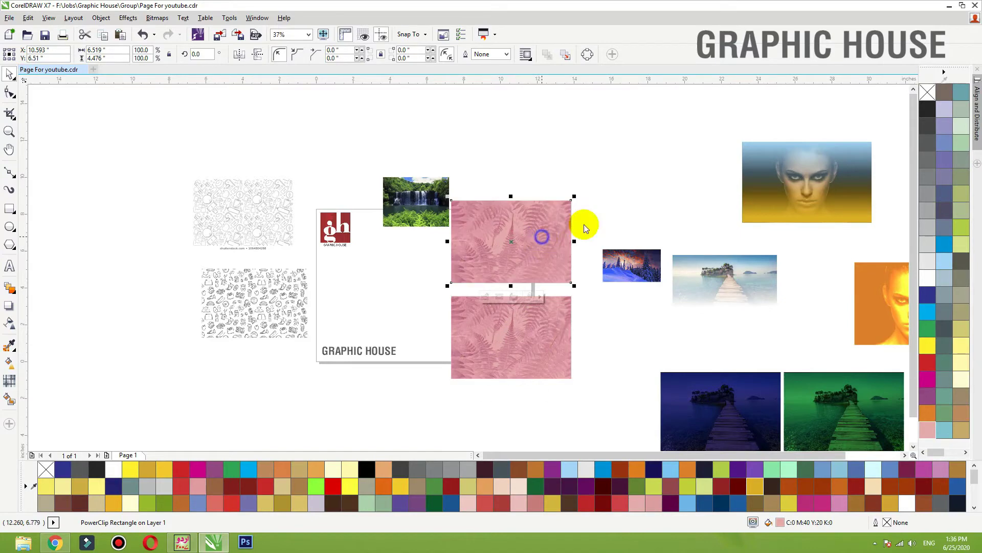
mouse_move(645, 138)
click(697, 171)
Place the fitness-icon line pattern bitmap centrally over the empty pink rectangle
click(242, 310)
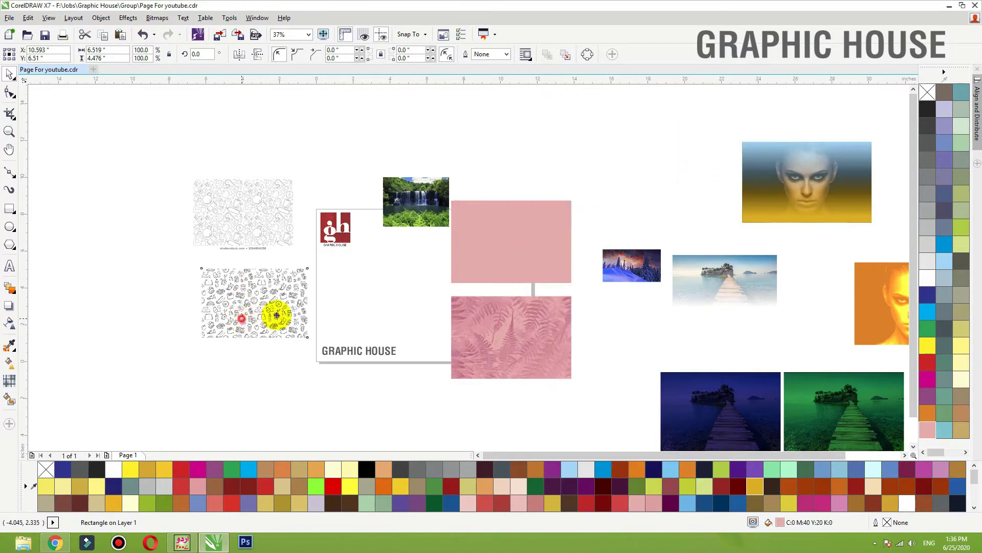
click(501, 255)
scroll(423, 299, up, 4)
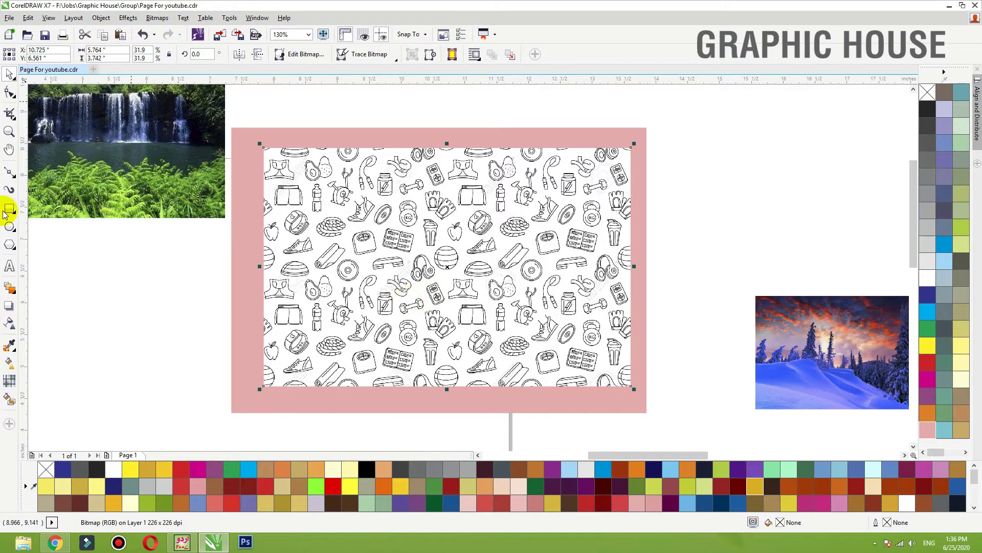
Try the Add, Subtract and Difference merge modes on the icon pattern and settle on Multiply
click(10, 319)
click(139, 54)
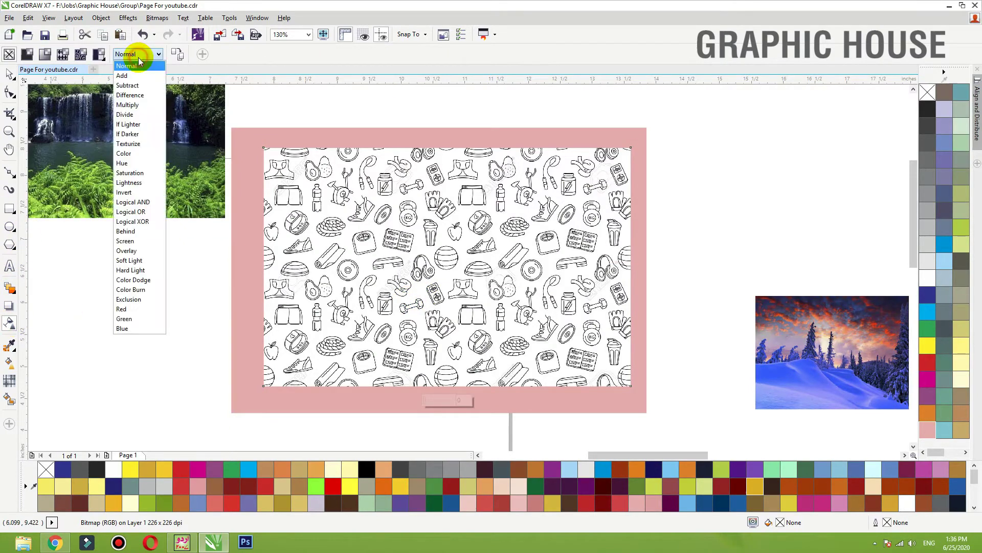
click(132, 75)
click(138, 53)
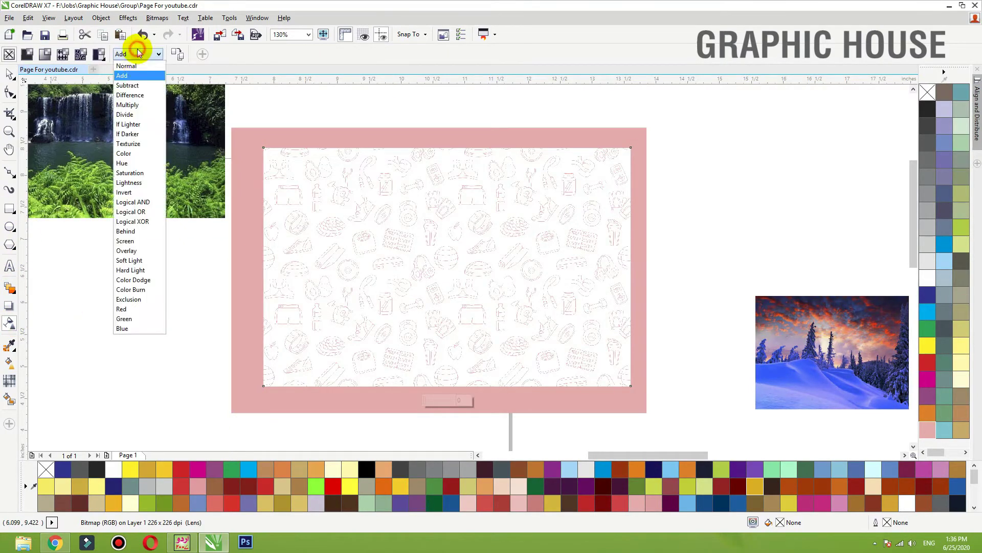
click(134, 86)
click(140, 54)
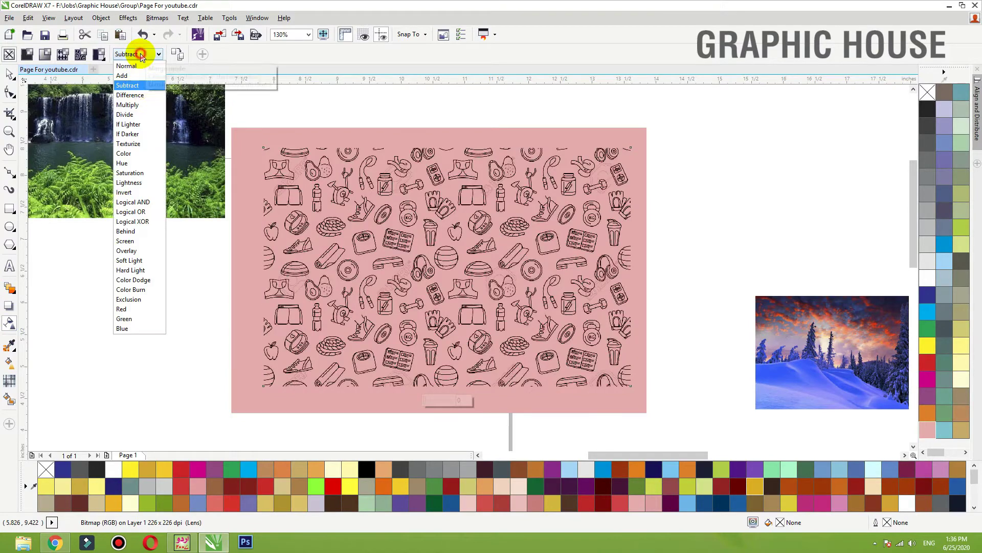
click(140, 97)
click(141, 54)
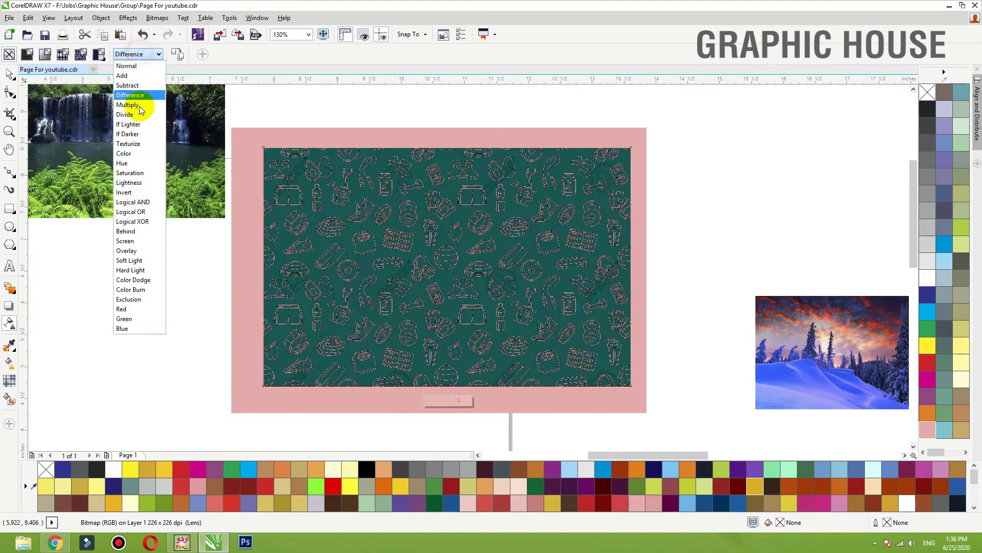
click(140, 108)
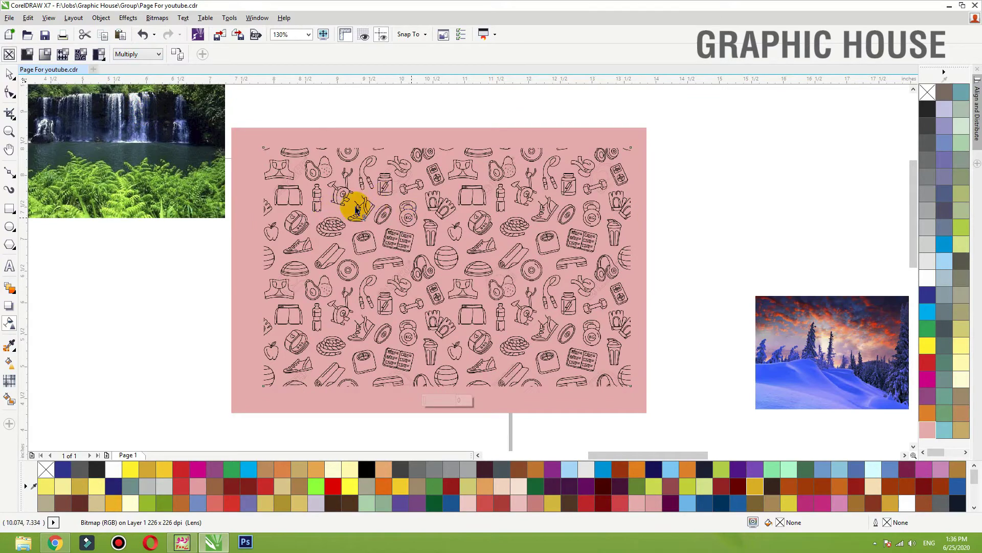
Enlarge the icon pattern to about 6.71 inches wide to span the pink rectangle
click(14, 74)
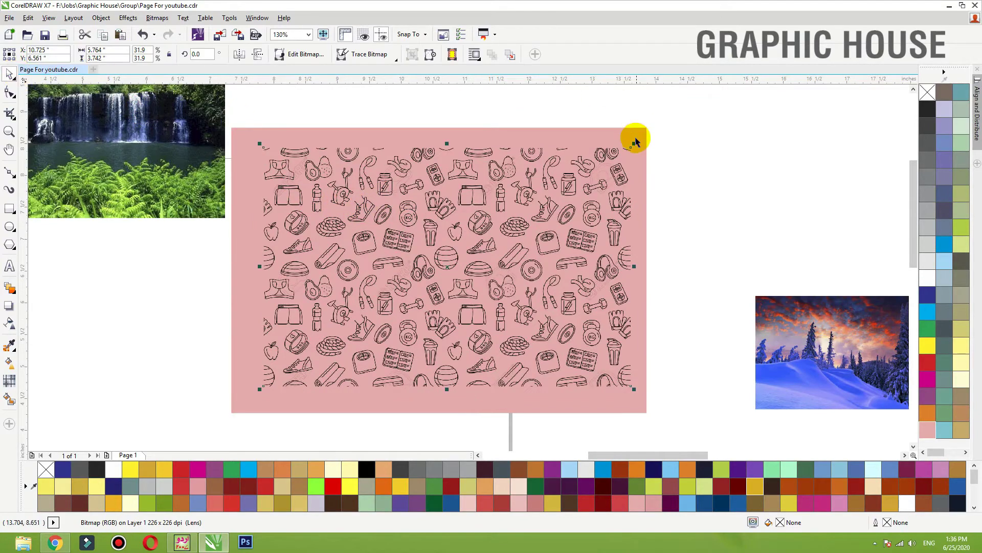
drag(631, 148, 425, 303)
click(706, 155)
Move the icon pattern and its pink rectangle together above the page and duplicate both to the right
scroll(626, 181, down, 1)
scroll(567, 229, down, 1)
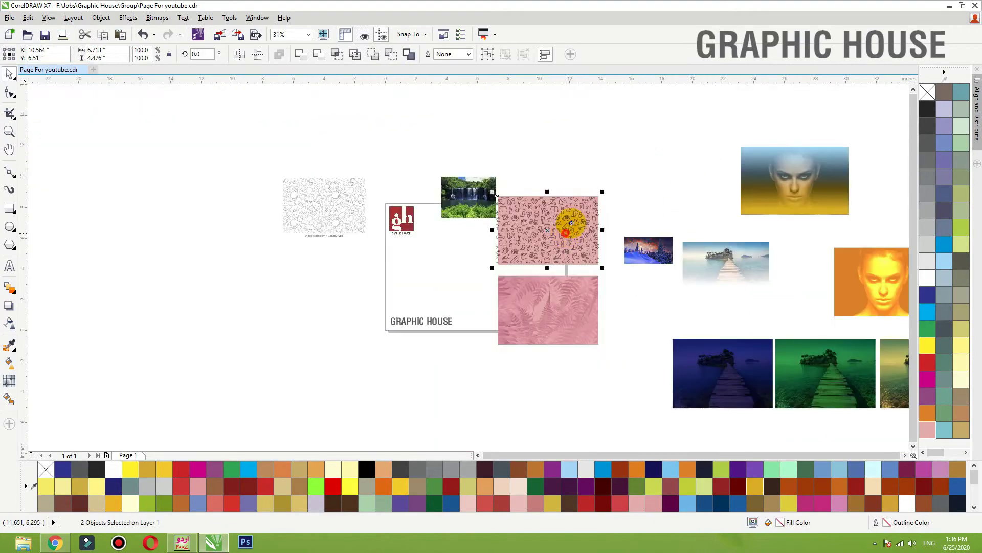
drag(566, 226, 685, 170)
right_click(684, 169)
key(shift+F2)
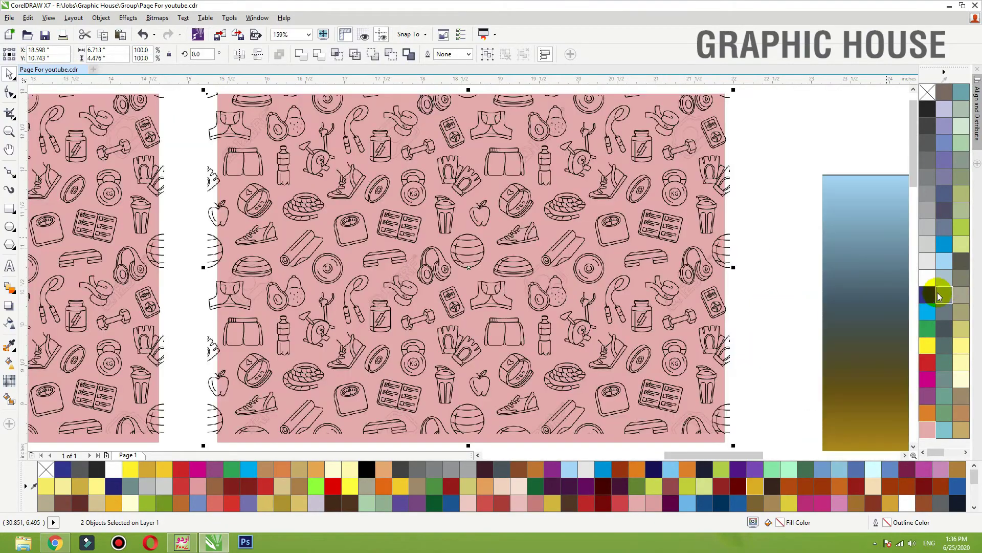
Try blue, purple, olive and green fills on the duplicated icon-pattern rectangle and settle on pale lavender C20 M20 Y0 K0
click(930, 295)
key(F3)
click(943, 262)
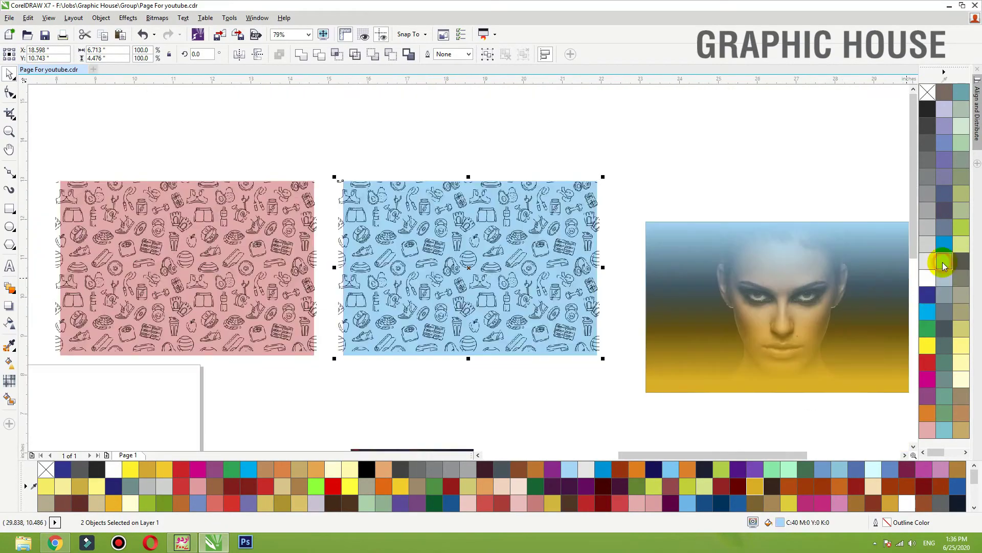
click(928, 362)
click(927, 378)
click(927, 395)
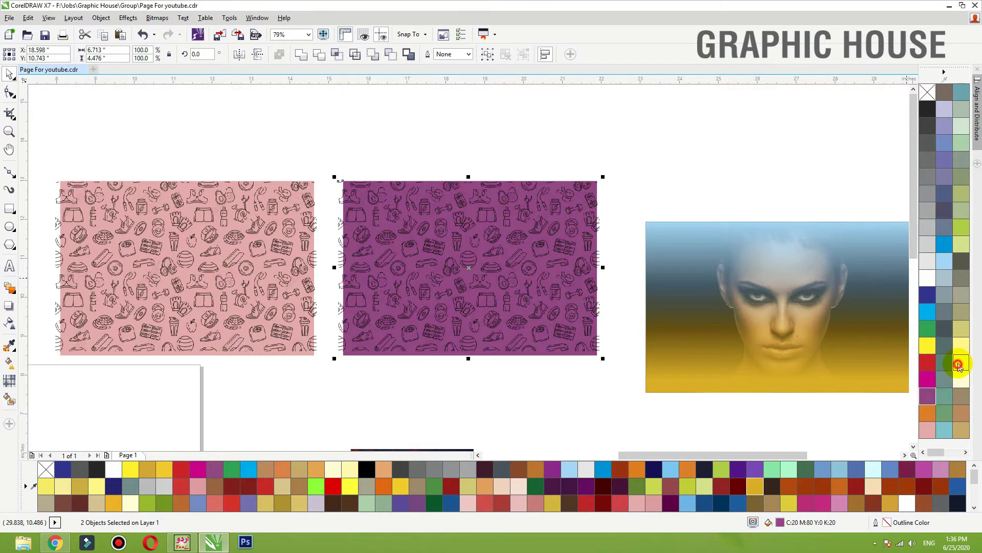
click(959, 330)
click(957, 279)
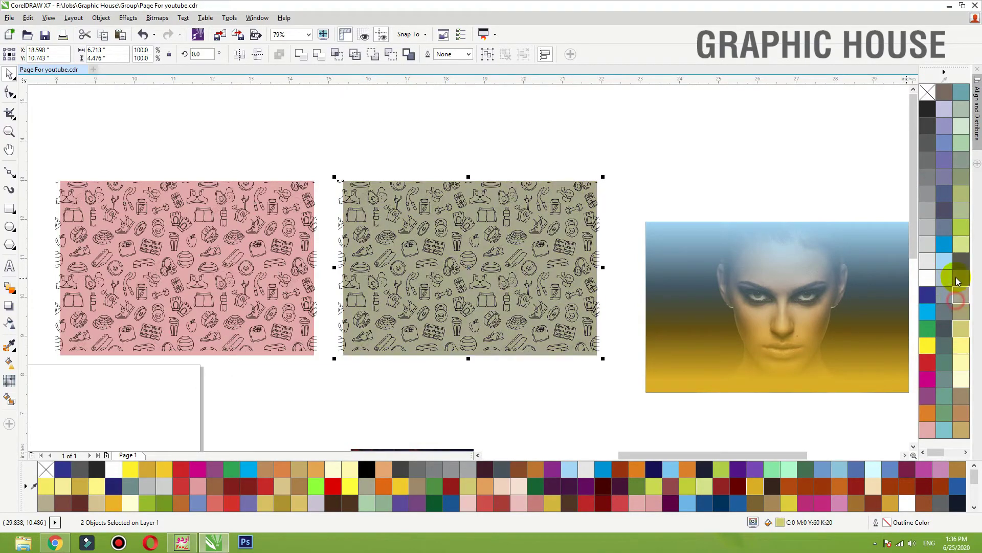
click(962, 242)
click(962, 216)
click(963, 169)
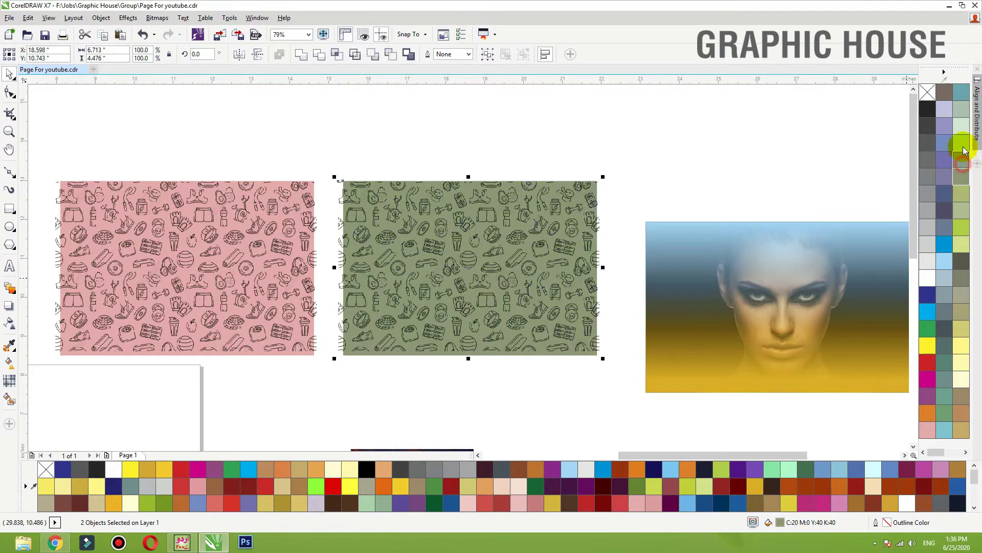
click(962, 144)
click(962, 126)
click(945, 108)
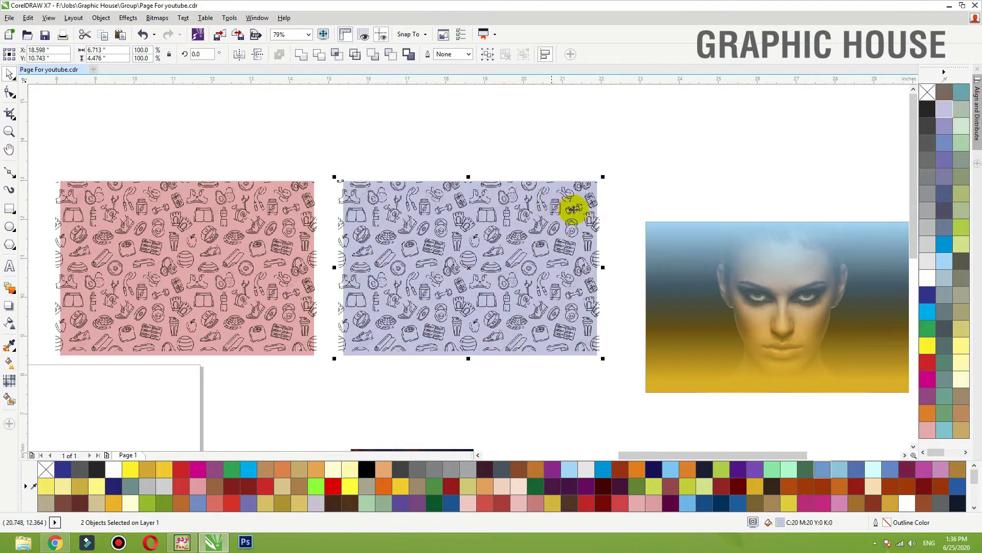
Apply a vertical linear transparency to the icon pattern on the lavender rectangle, fading it out towards the lower edge
click(691, 143)
drag(486, 265, 506, 270)
key(z)
key(ctrl+z)
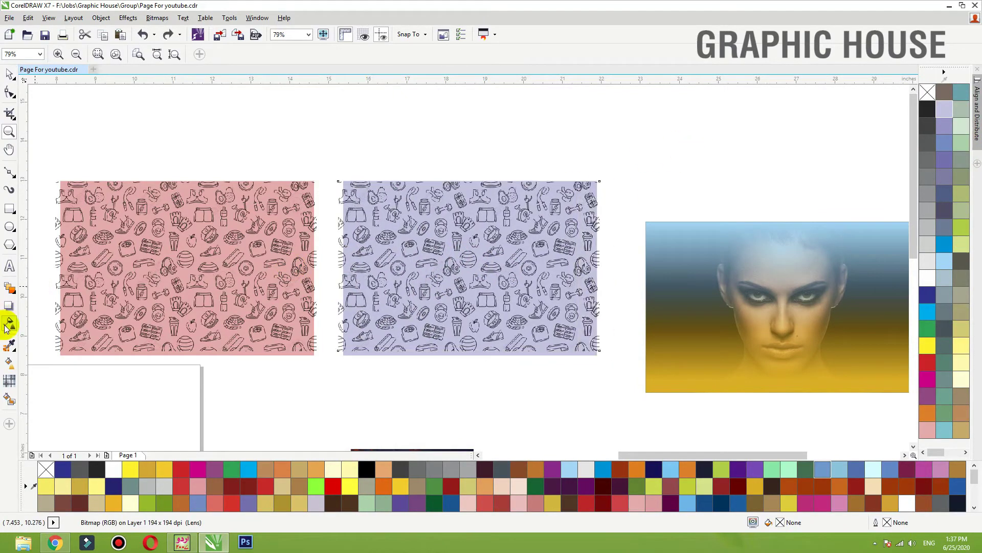
click(9, 323)
drag(452, 194, 452, 323)
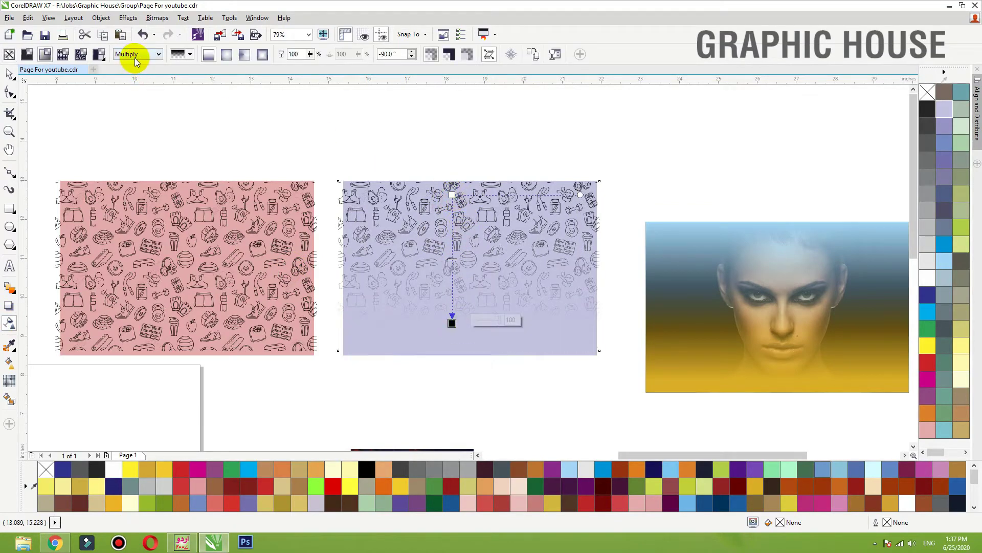
Extend the start of the transparency gradient well above the lavender rectangle and shift its midpoint up to soften the pattern
drag(452, 195, 452, 95)
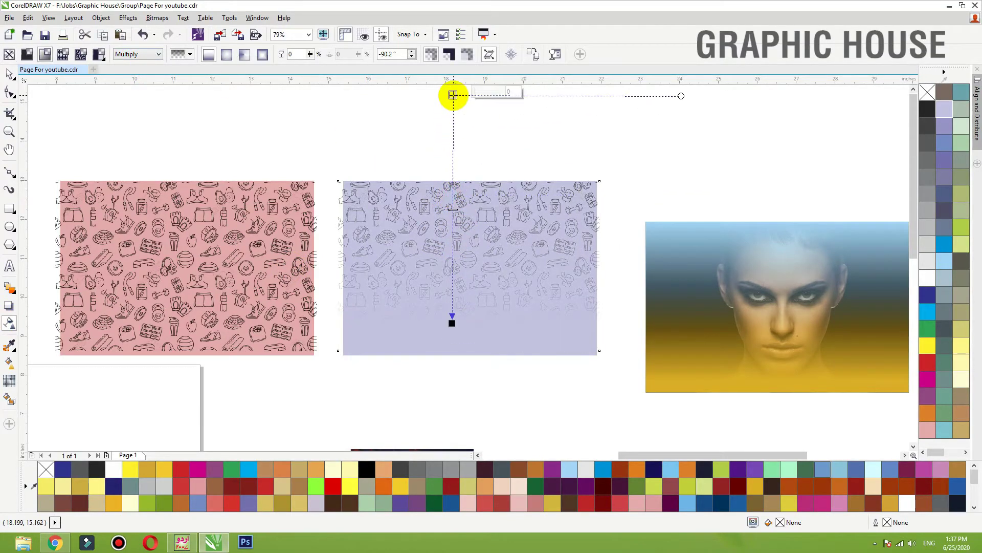
drag(455, 209, 456, 164)
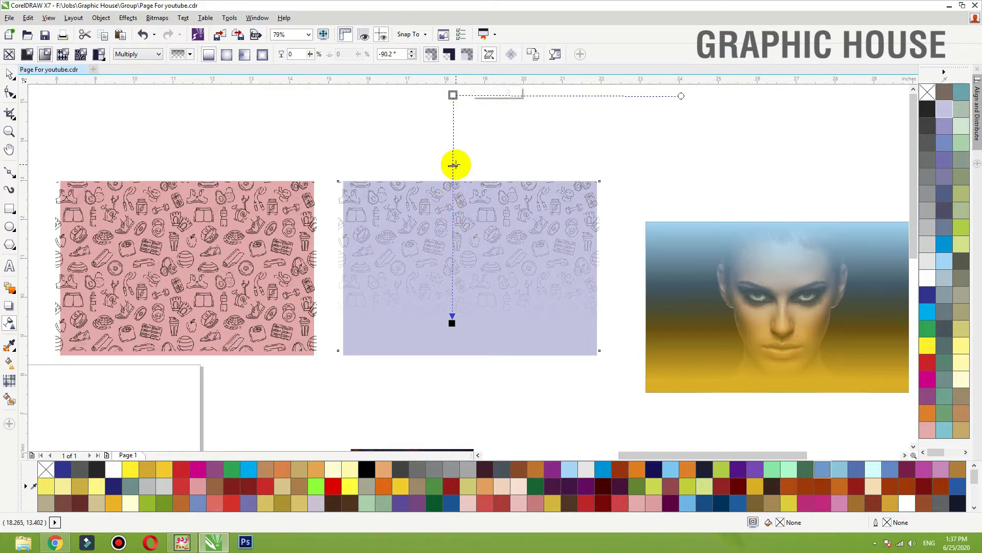
key(space)
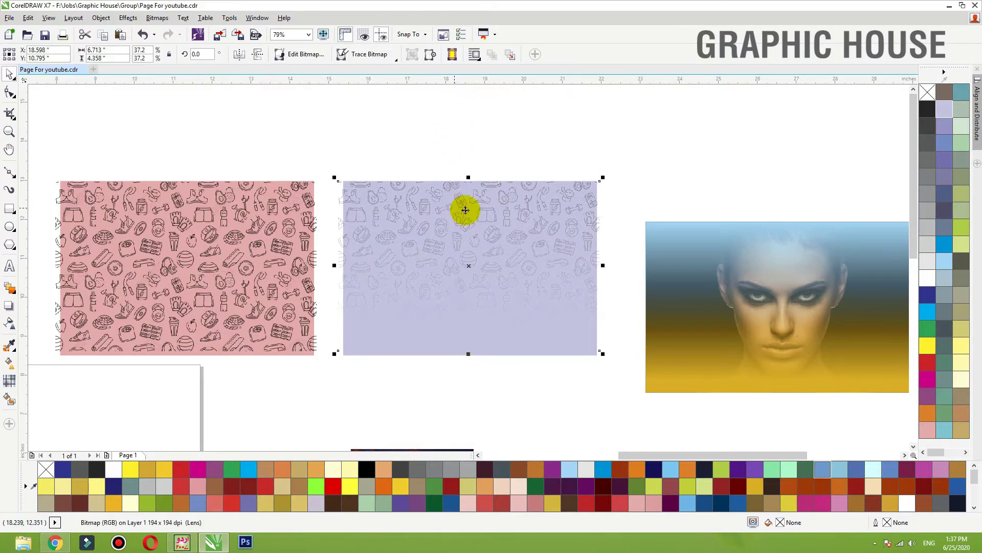
click(522, 123)
Bring the second line-pattern bitmap from beside the page to below the pink and lavender rectangles and put it in front
scroll(502, 204, down, 3)
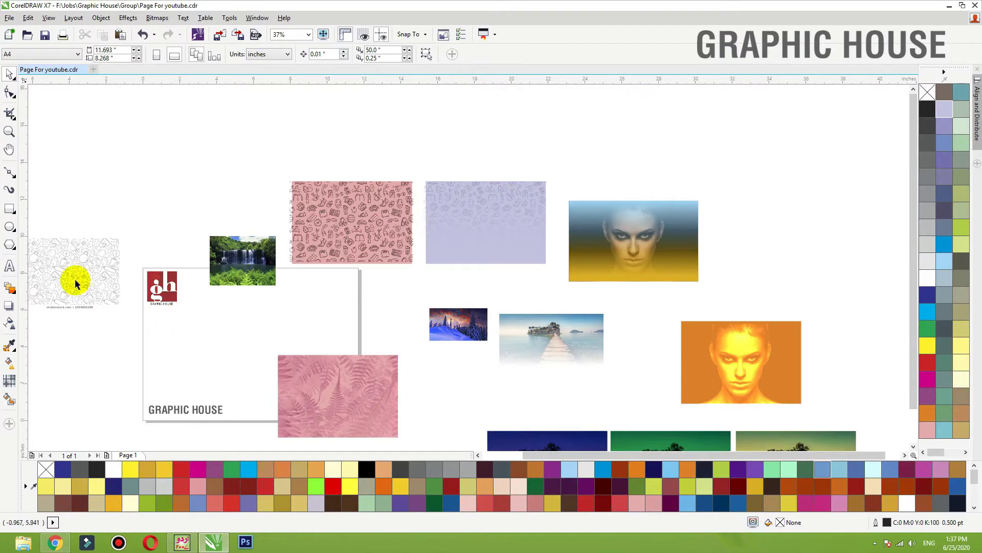
mouse_move(75, 280)
mouse_down()
mouse_move(323, 309)
mouse_move(524, 288)
mouse_up()
key(shift+F2)
scroll(307, 338, down, 4)
key(shift+Page_Up)
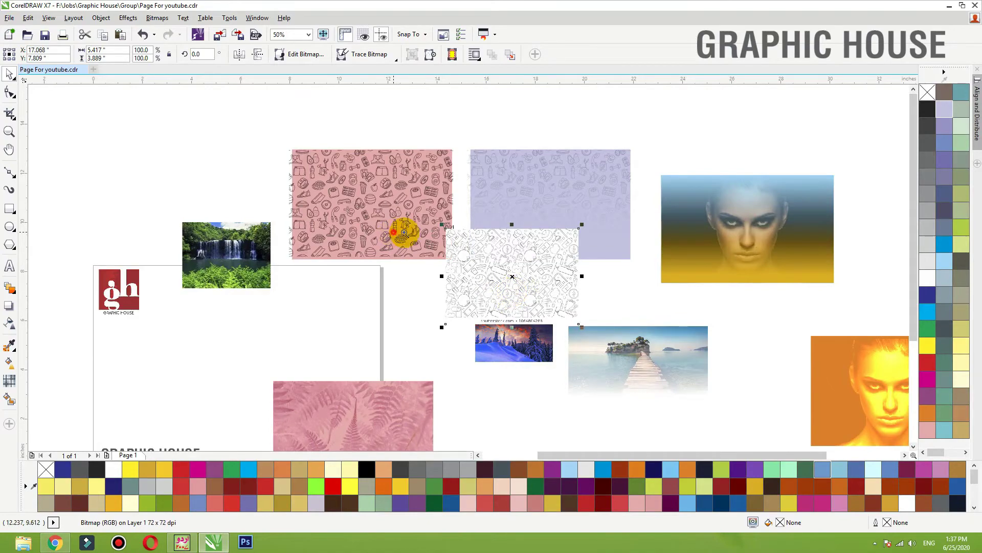
scroll(364, 271, up, 3)
scroll(408, 329, down, 1)
click(426, 213)
drag(410, 222, 646, 171)
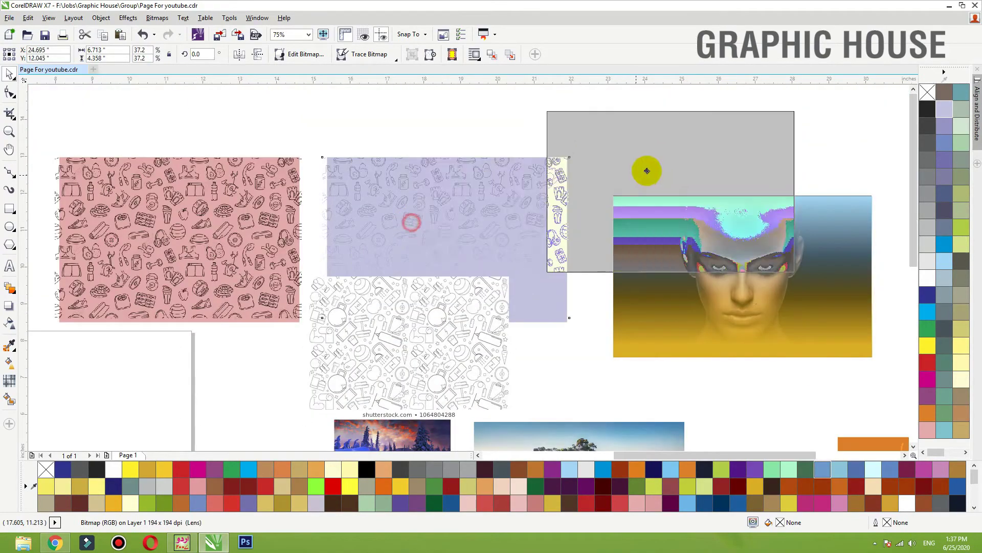
key(ctrl+z)
Set the faded icon pattern aside on a copy of the lavender rectangle, and place the second line pattern over the empty original
scroll(535, 255, down, 1)
drag(507, 228, 710, 126)
scroll(466, 261, up, 3)
drag(460, 371, 495, 297)
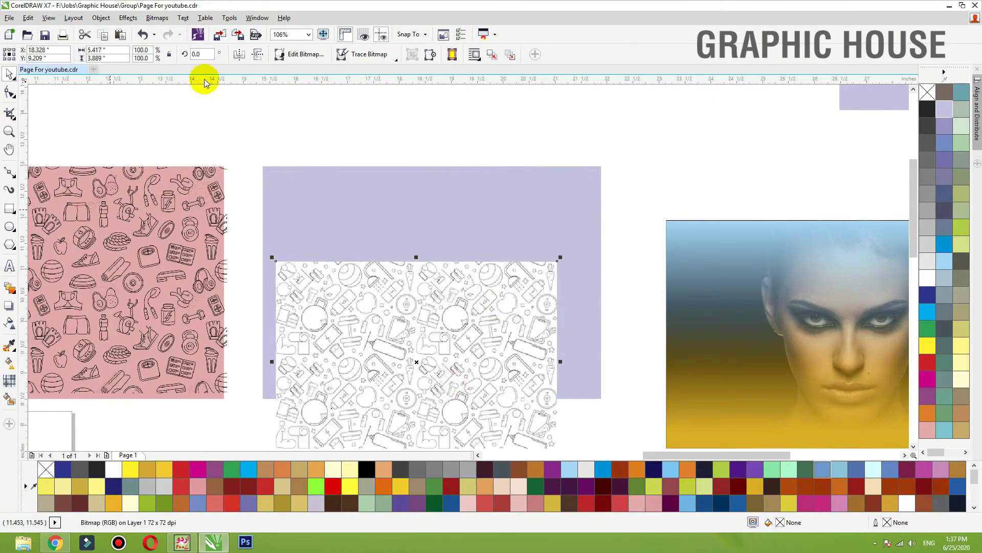
Try the Blue, Red, Color Dodge, Hard Light, Soft Light and Difference merge modes on the second pattern and settle on Multiply
click(10, 322)
click(139, 55)
click(143, 330)
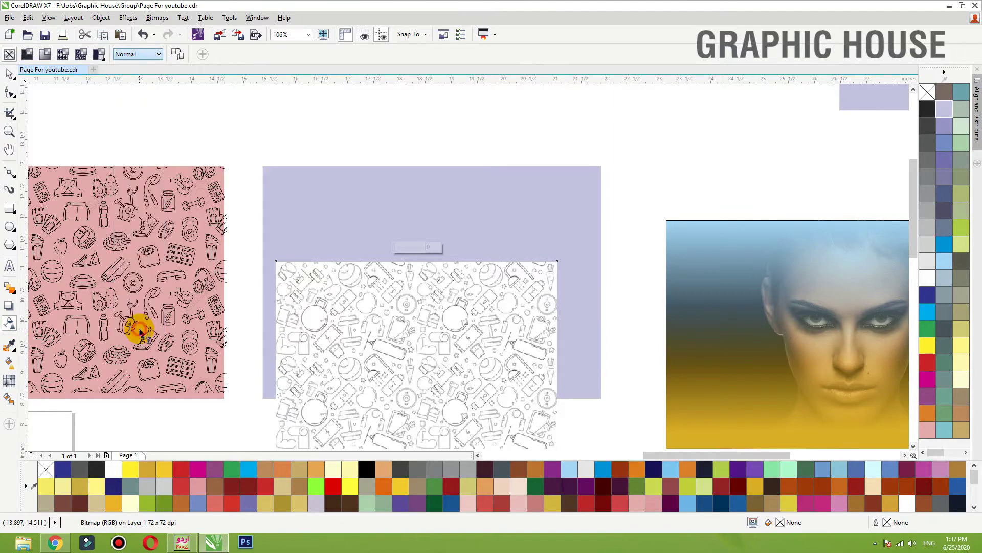
click(131, 56)
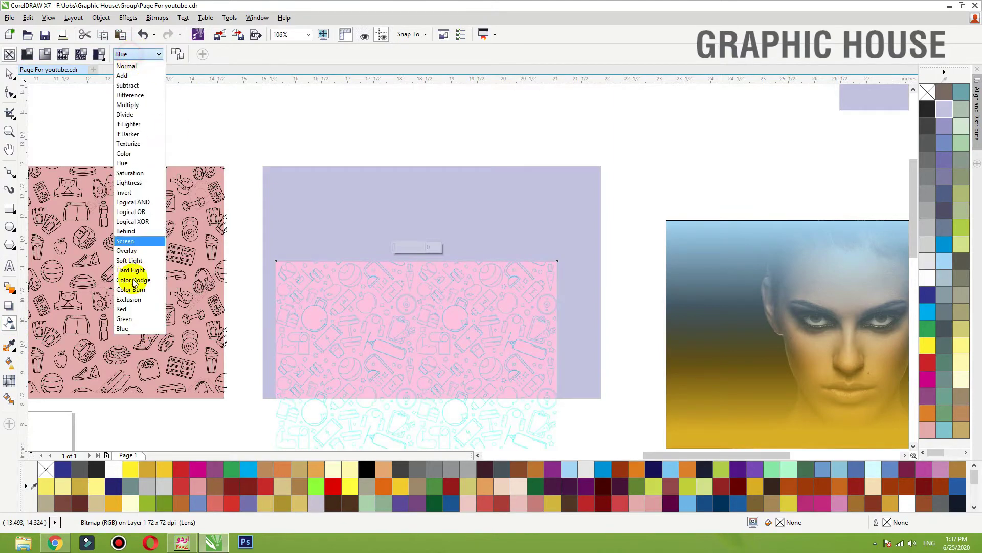
click(132, 309)
click(132, 55)
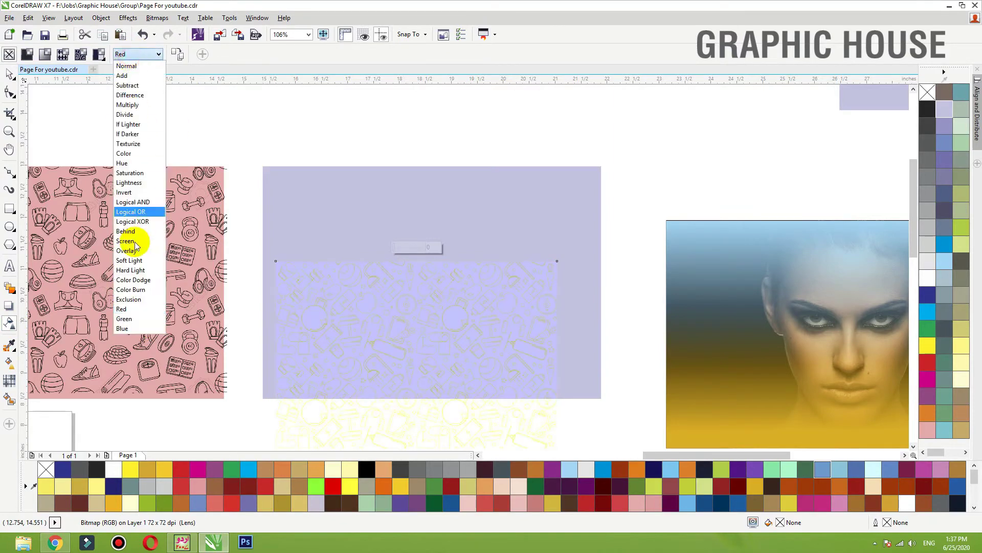
click(133, 280)
click(133, 56)
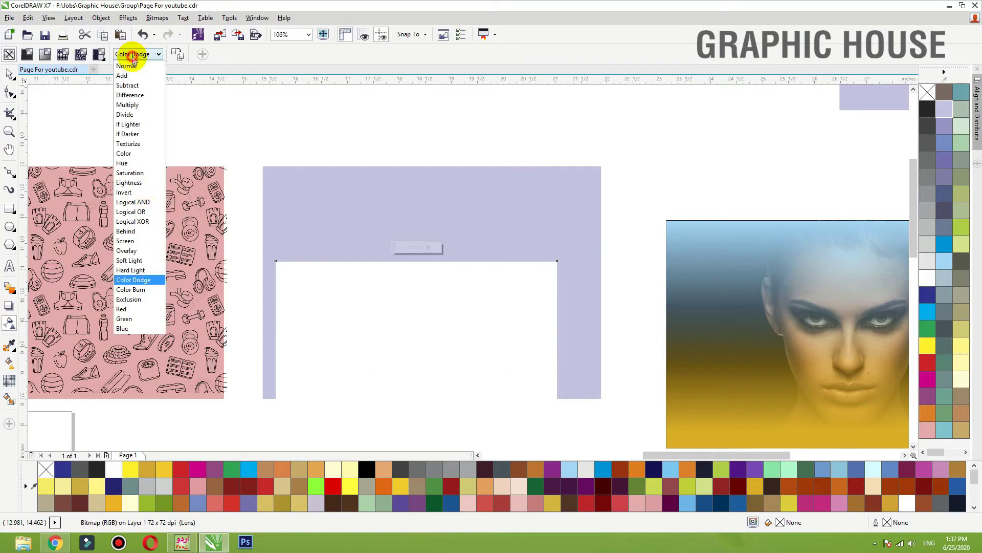
click(134, 270)
click(136, 58)
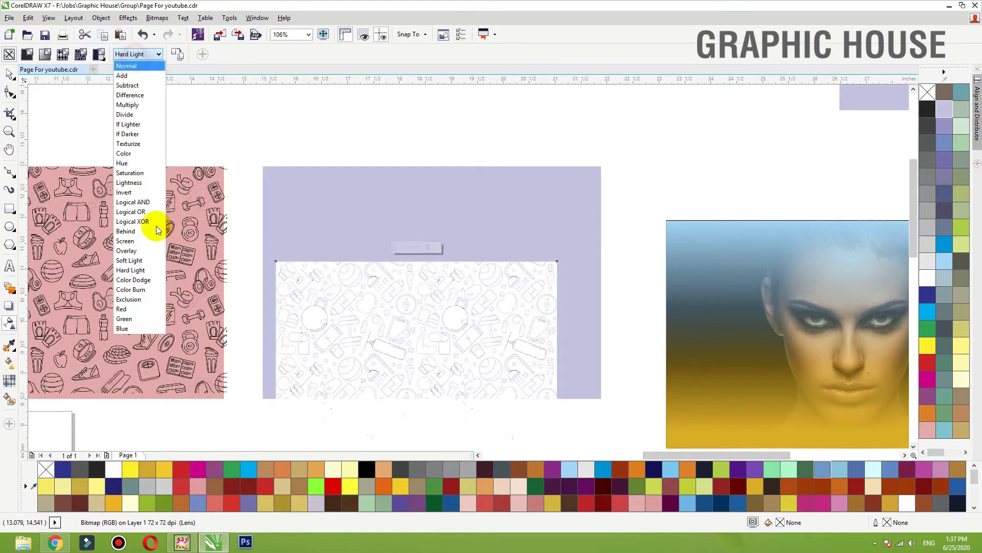
click(144, 268)
click(136, 55)
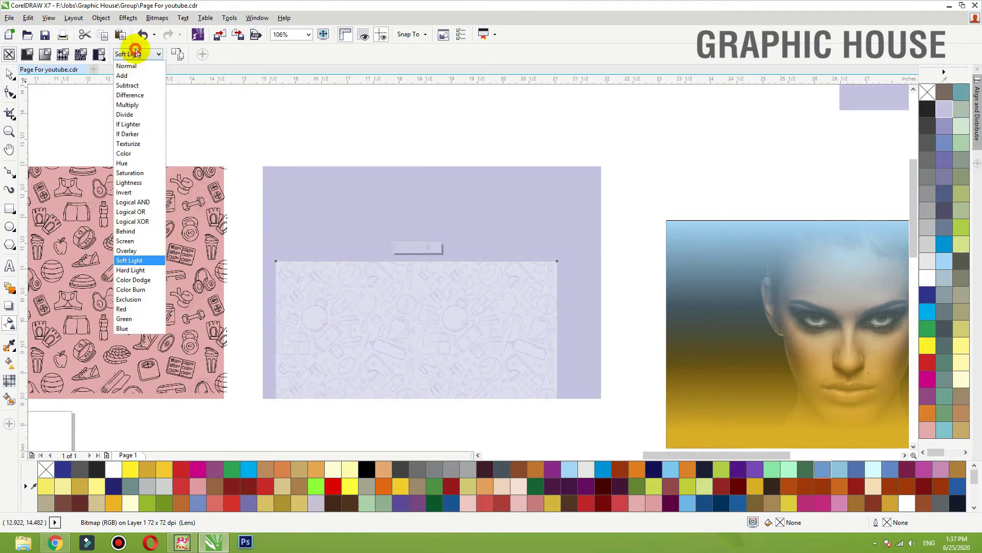
click(133, 93)
click(136, 54)
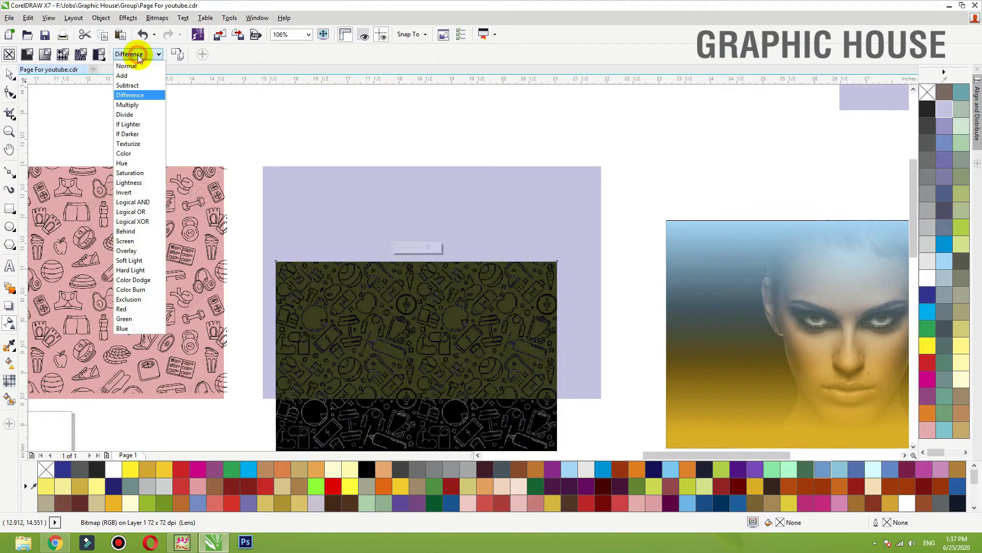
click(137, 107)
Enlarge the second line pattern to about 7.02 inches wide and position it to cover the lavender rectangle
click(11, 77)
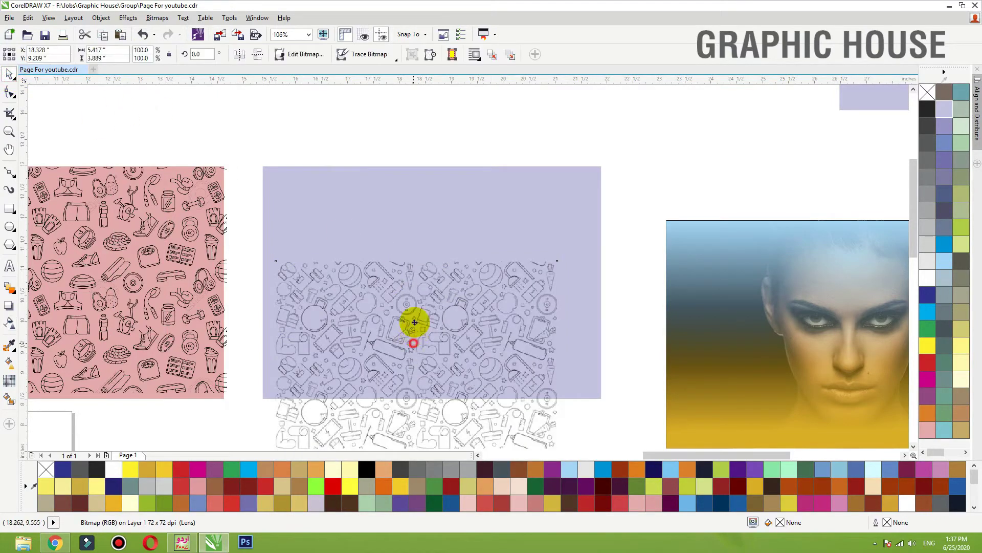
drag(412, 325, 414, 285)
drag(562, 218, 643, 157)
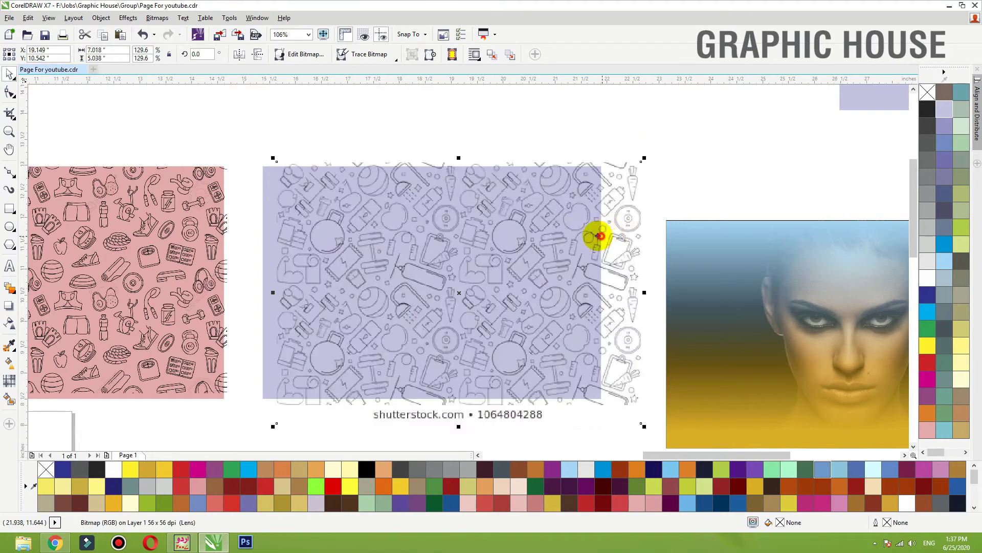
drag(597, 235, 579, 234)
Add a vertical linear transparency to the second line pattern so it fades out towards the rectangle's lower part
click(9, 324)
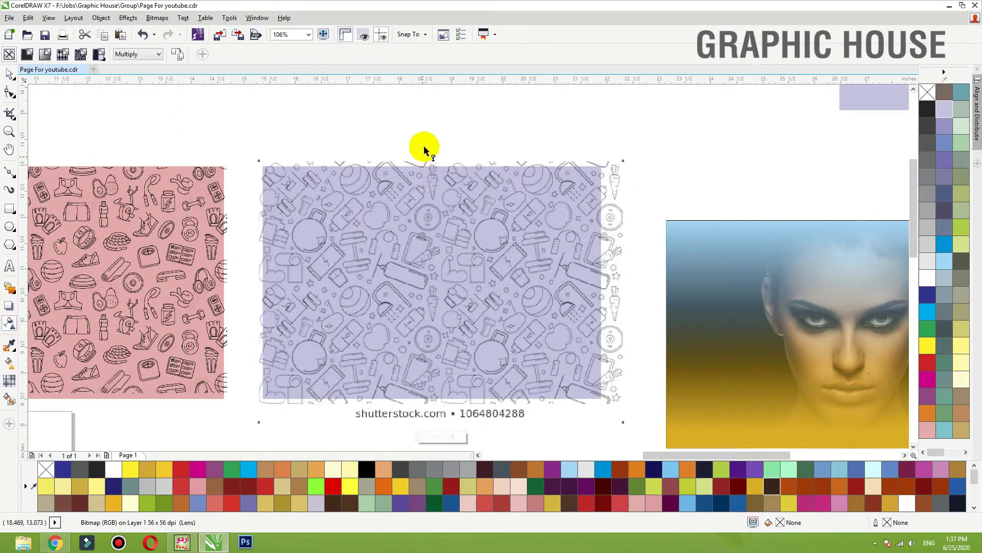
drag(425, 155, 425, 362)
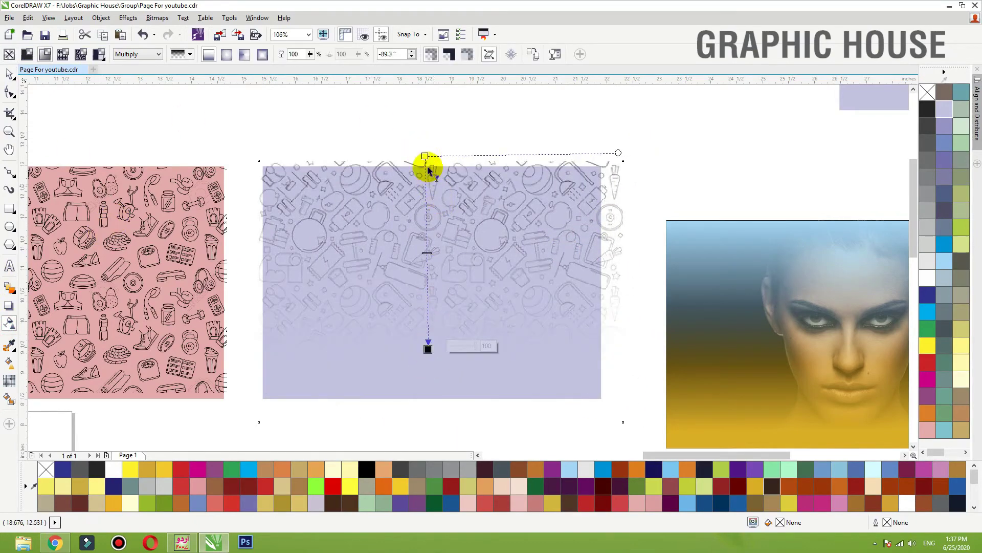
key(space)
Try grey, blue and green fills on the rectangle beneath the second pattern and settle on light green C40 M0 Y40 K0
scroll(494, 239, down, 2)
drag(576, 169, 371, 349)
key(shift+F2)
click(930, 194)
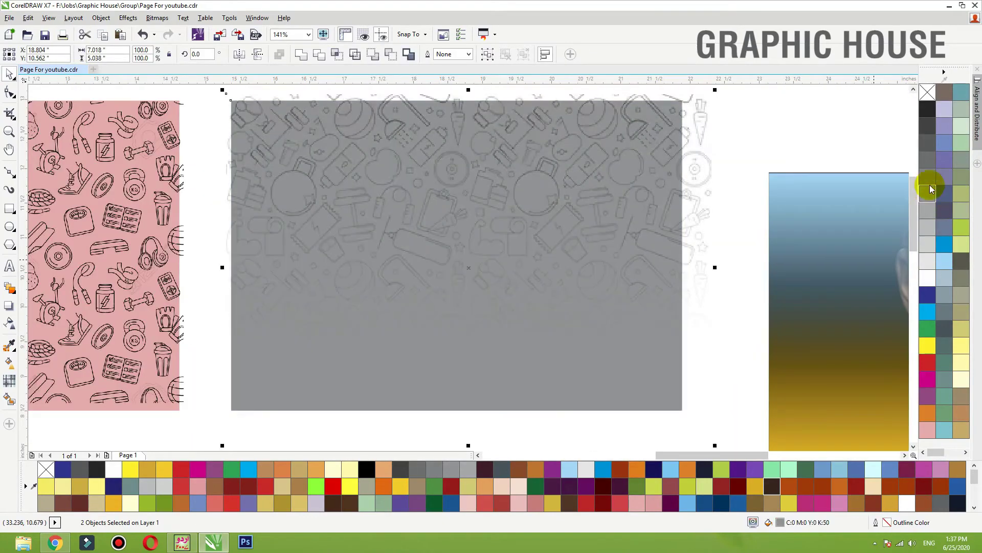
click(933, 174)
click(932, 160)
click(928, 213)
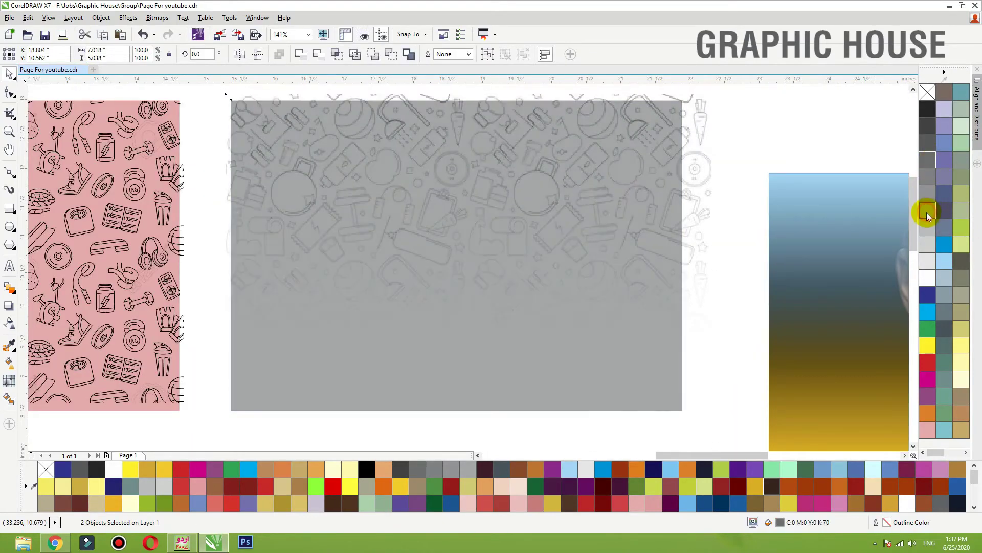
click(927, 228)
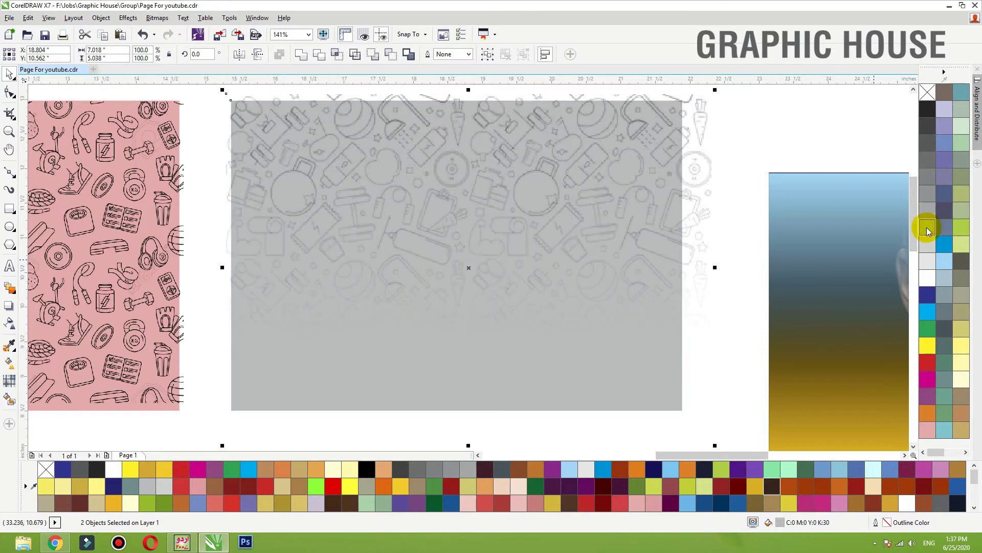
click(928, 179)
click(927, 228)
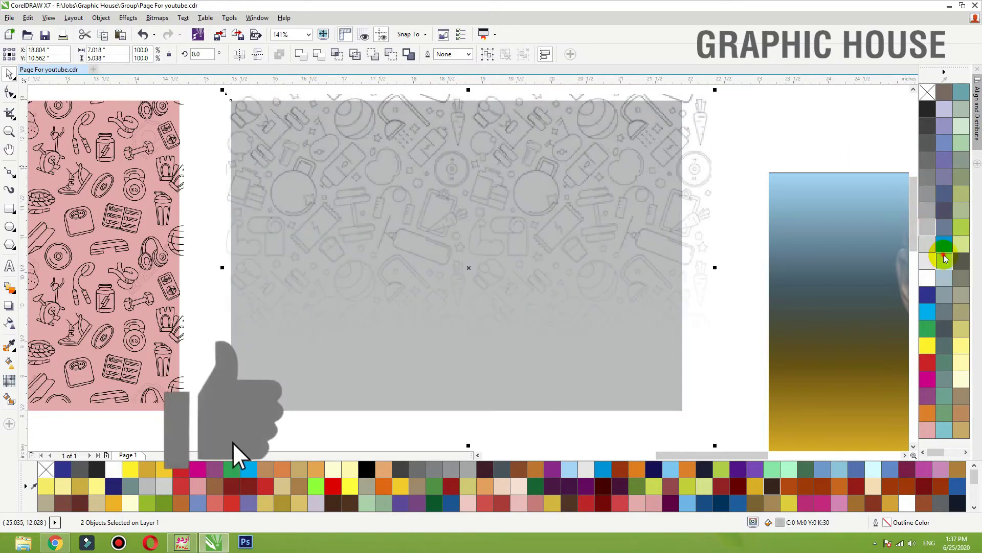
click(945, 261)
click(962, 241)
click(962, 192)
click(962, 159)
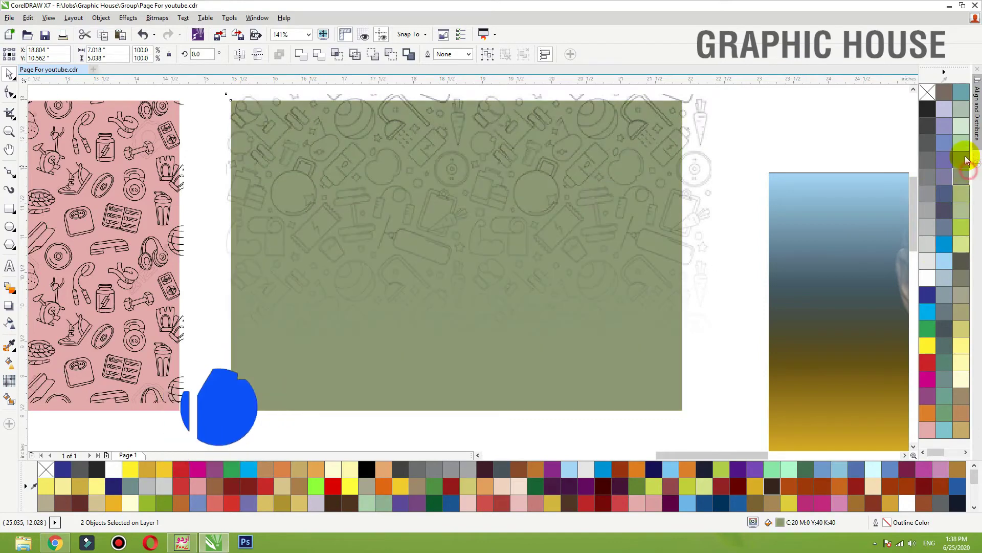
click(962, 142)
Move the pink fern rectangle slightly down and to the right, towards the outside of the page
scroll(578, 202, down, 2)
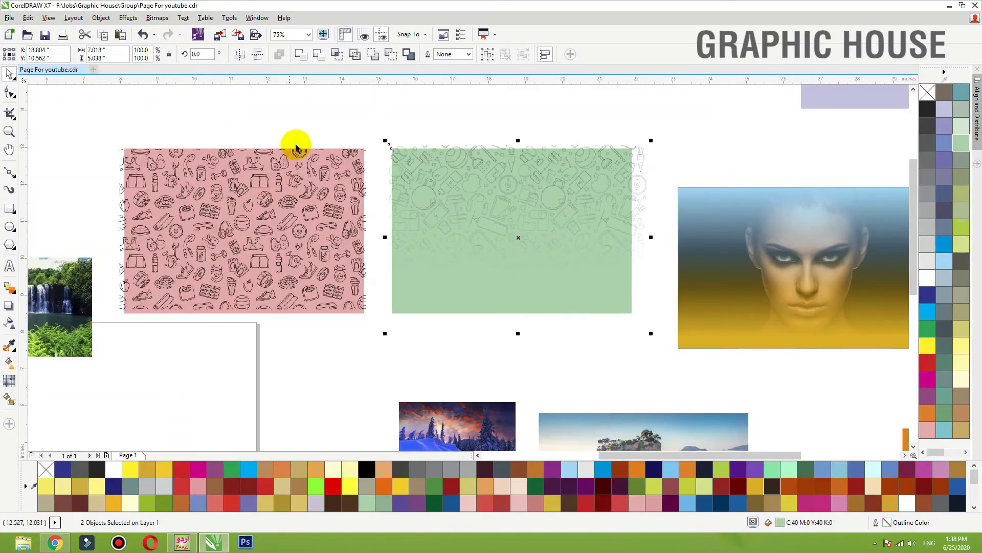
scroll(302, 152, down, 3)
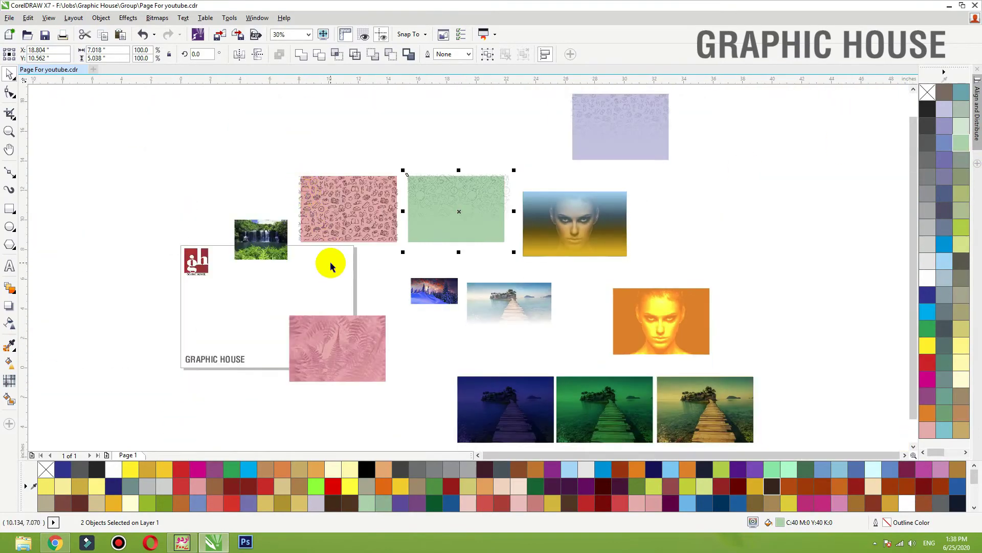
click(322, 151)
drag(334, 353, 365, 376)
click(284, 302)
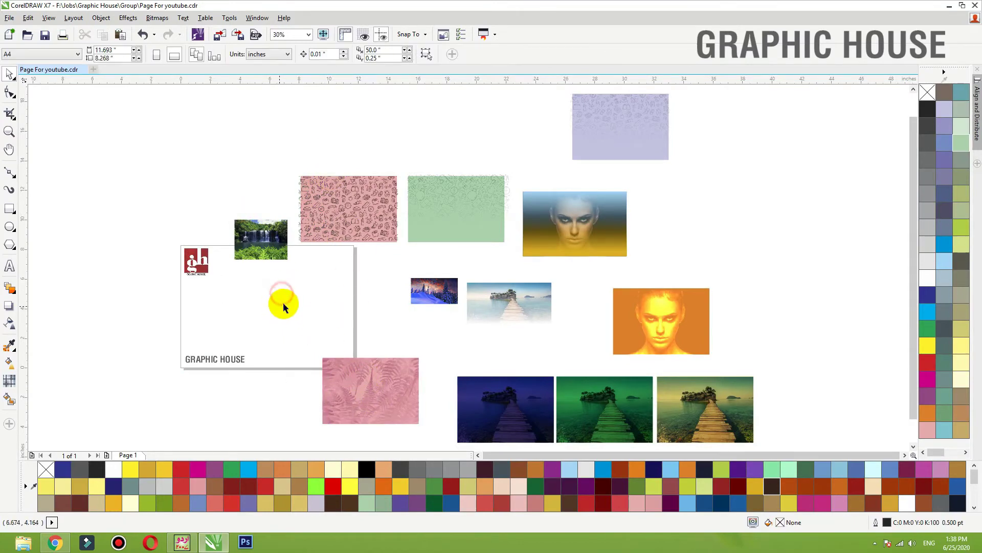
Switch to the Chrome image search and search for blue background images in place of icon wallpapers
click(55, 542)
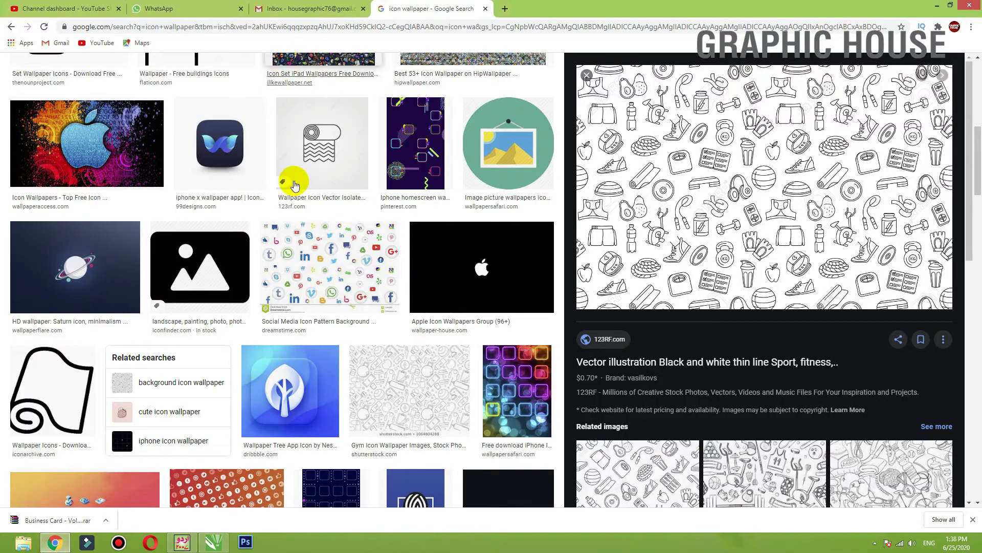
key(Escape)
scroll(210, 149, up, 5)
click(184, 75)
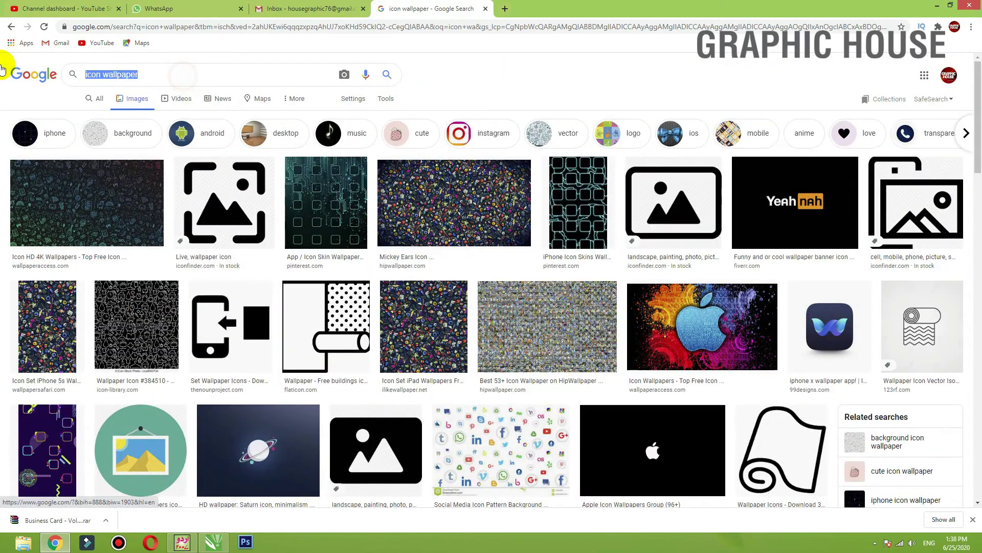
text(blue gra)
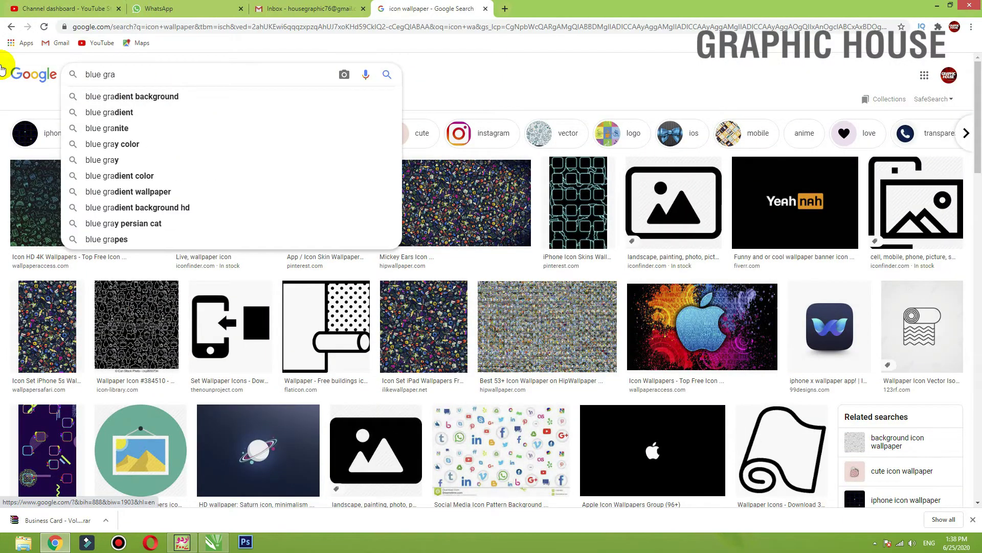
key(Down)
key(Down)
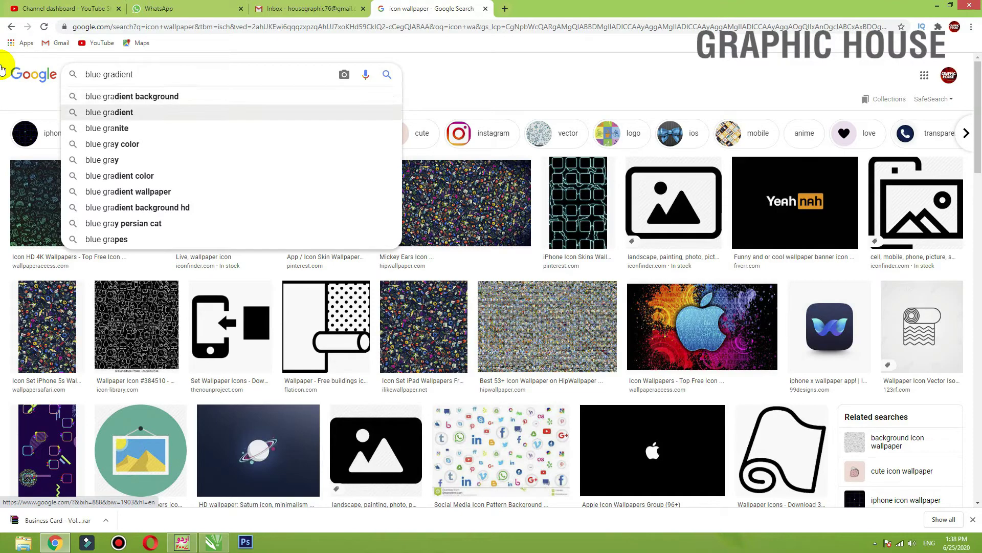
key(BackSpace)
key(BackSpace)
key(BackSpace)
key(BackSpace)
key(BackSpace)
key(BackSpace)
key(BackSpace)
key(BackSpace)
key(BackSpace)
key(BackSpace)
key(BackSpace)
text(ue backtou)
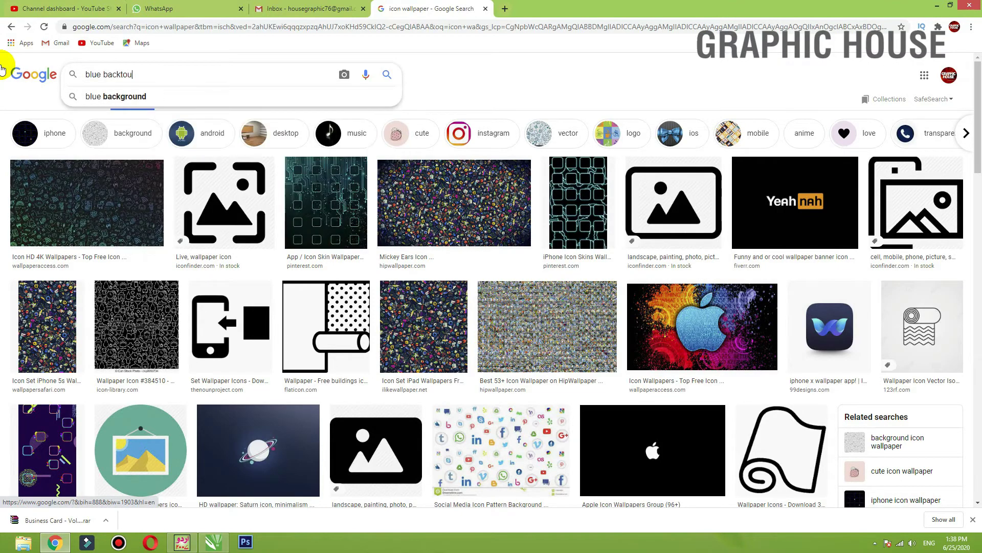
key(Return)
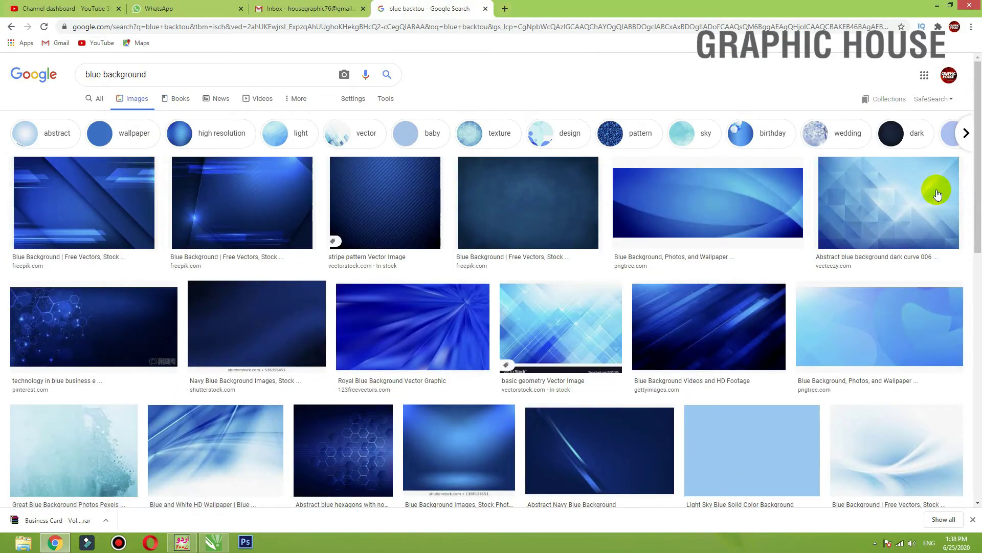
Copy the Pngtree blue background image with curved waves and paste it onto the CorelDRAW page
click(755, 204)
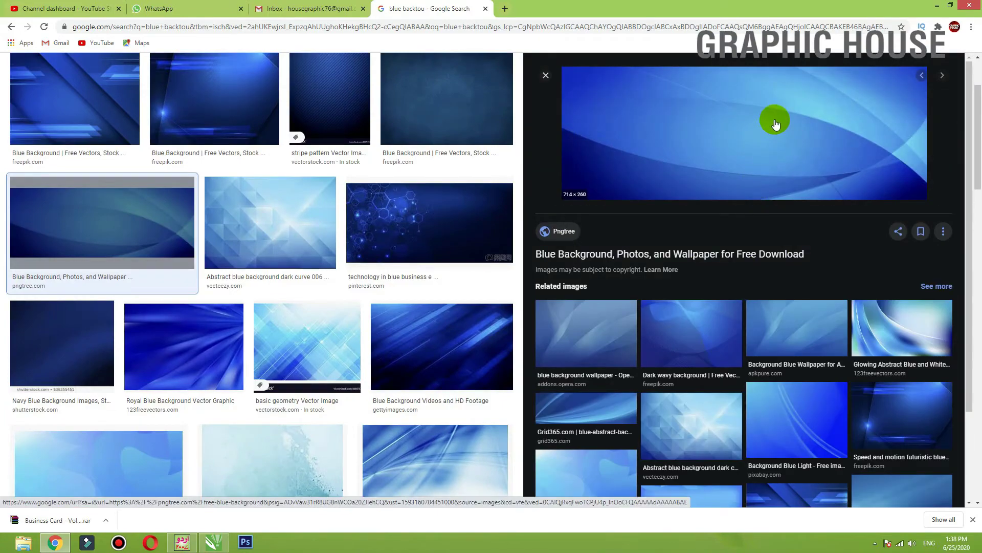
right_click(774, 119)
click(819, 224)
click(938, 6)
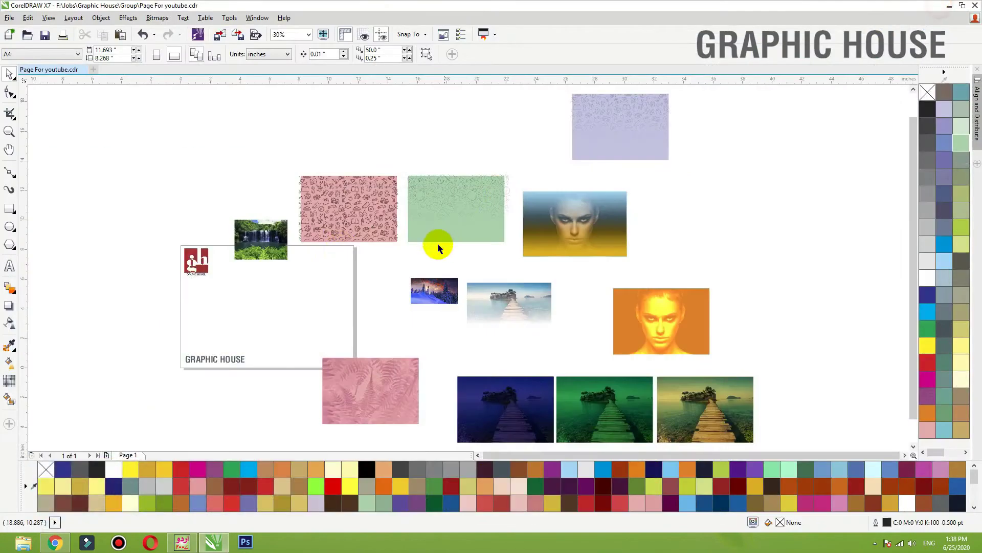
right_click(193, 164)
click(218, 225)
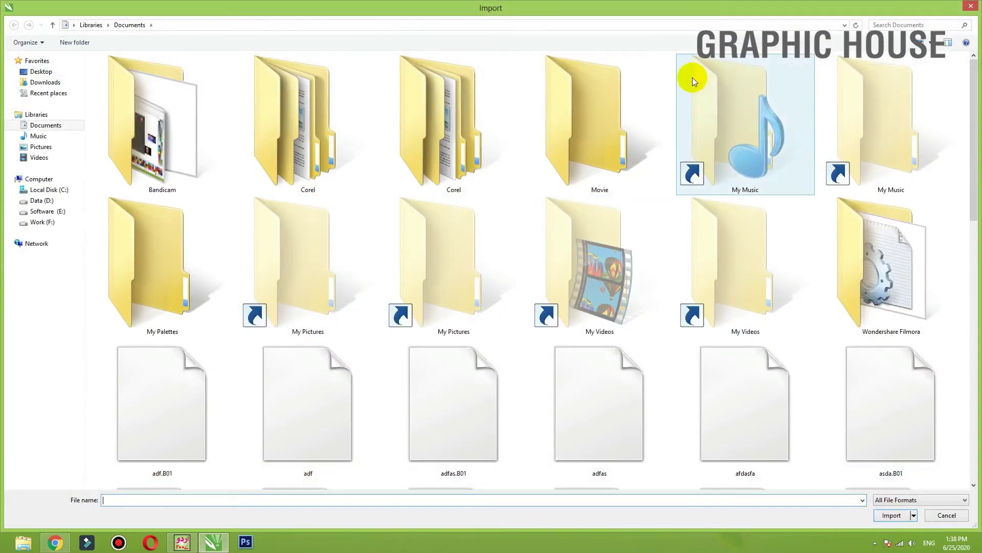
key(Escape)
right_click(141, 129)
click(188, 221)
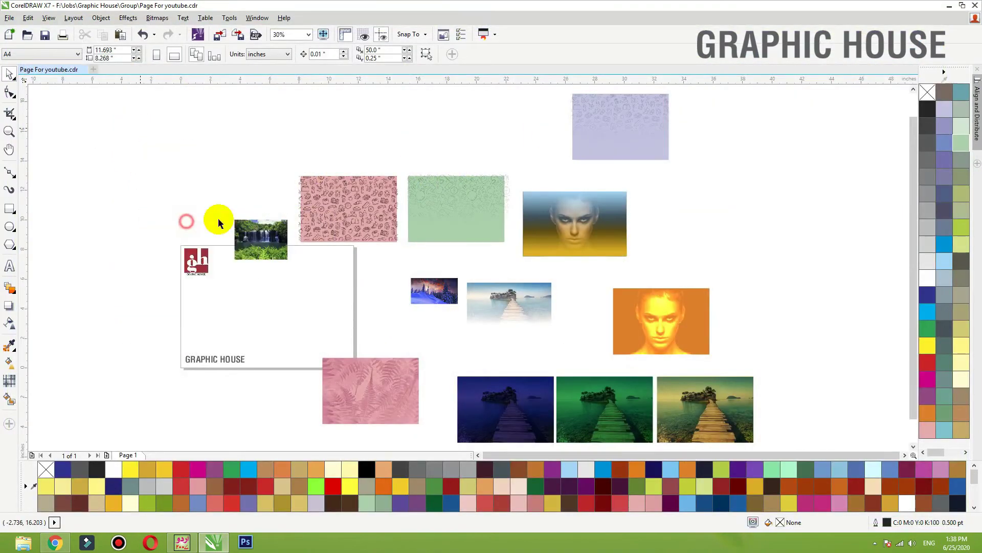
Return to the Chrome results, open the Glittering Blue Background image from gallery.yopriceville.com and copy it
key(alt+Tab)
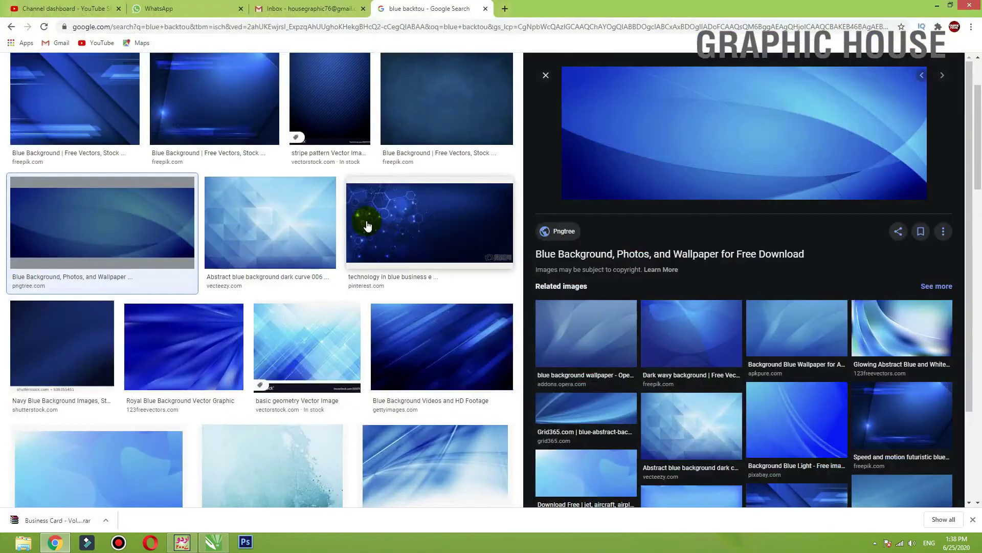
scroll(428, 234, down, 3)
key(Escape)
scroll(419, 237, down, 8)
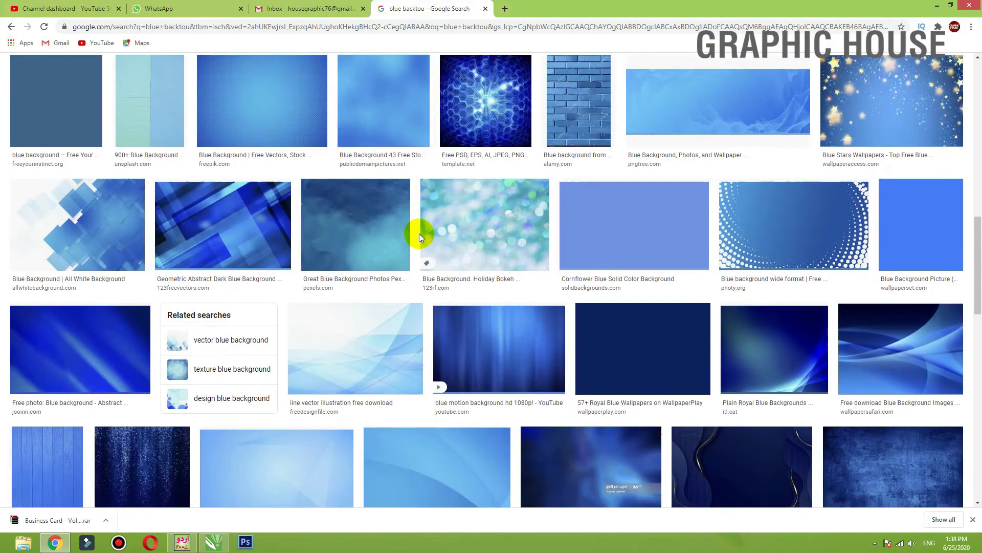
scroll(419, 234, down, 4)
click(136, 271)
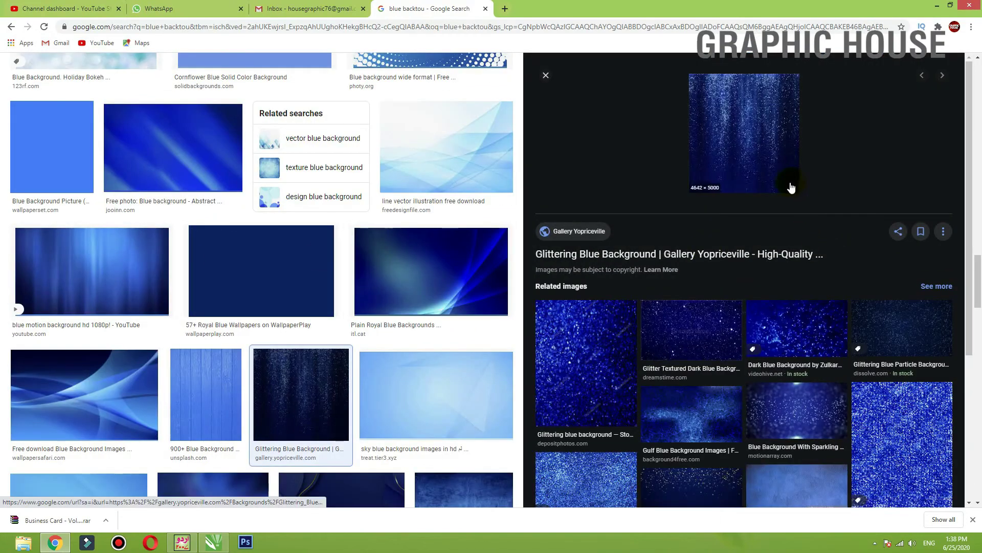
right_click(749, 118)
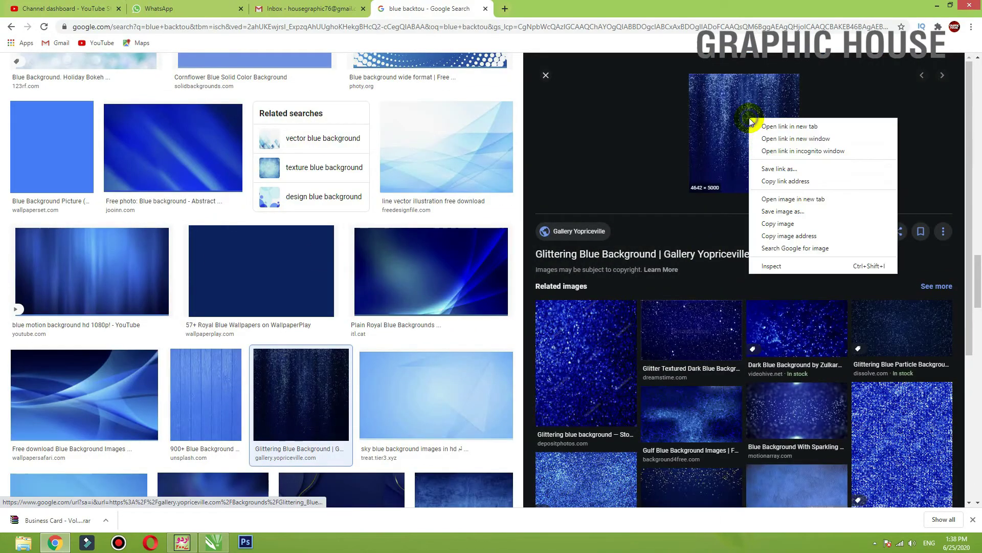
click(792, 226)
Paste the glitter image into the CorelDRAW document and move it over the right part of the wave image
key(alt+Tab)
right_click(241, 168)
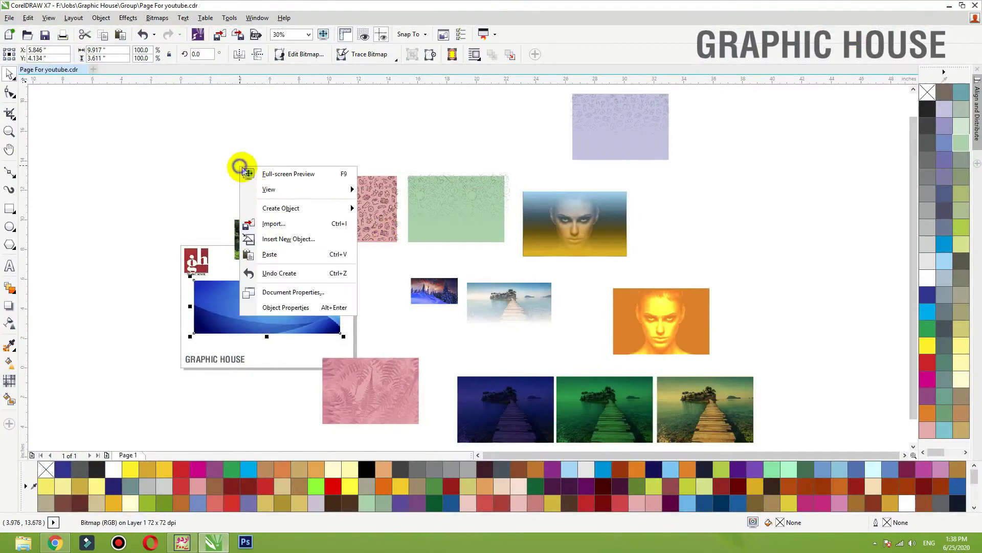
click(268, 254)
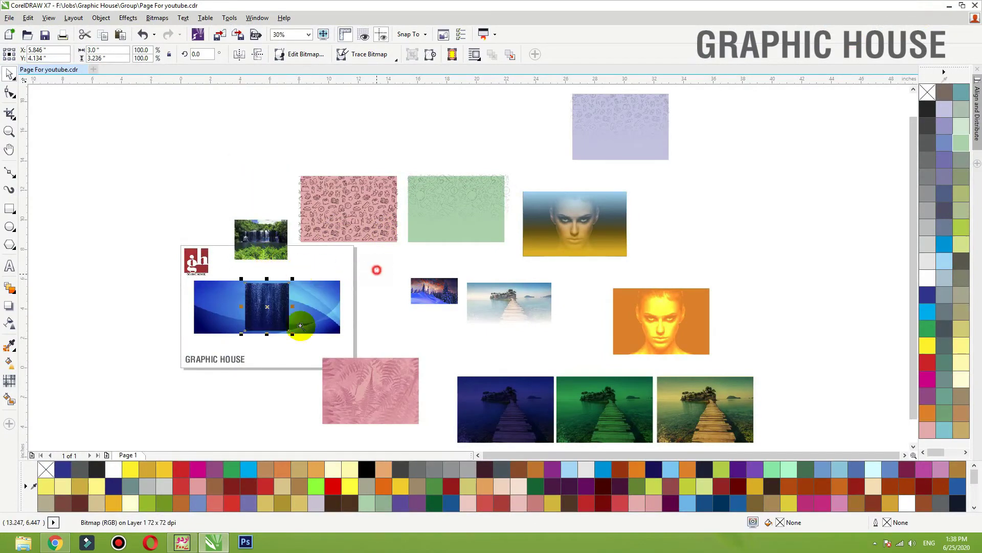
drag(300, 326, 183, 352)
drag(390, 301, 623, 277)
drag(615, 282, 583, 299)
Narrow the wave image from its left side to about 6.44 inches and align the glitter image with its right edge
click(465, 255)
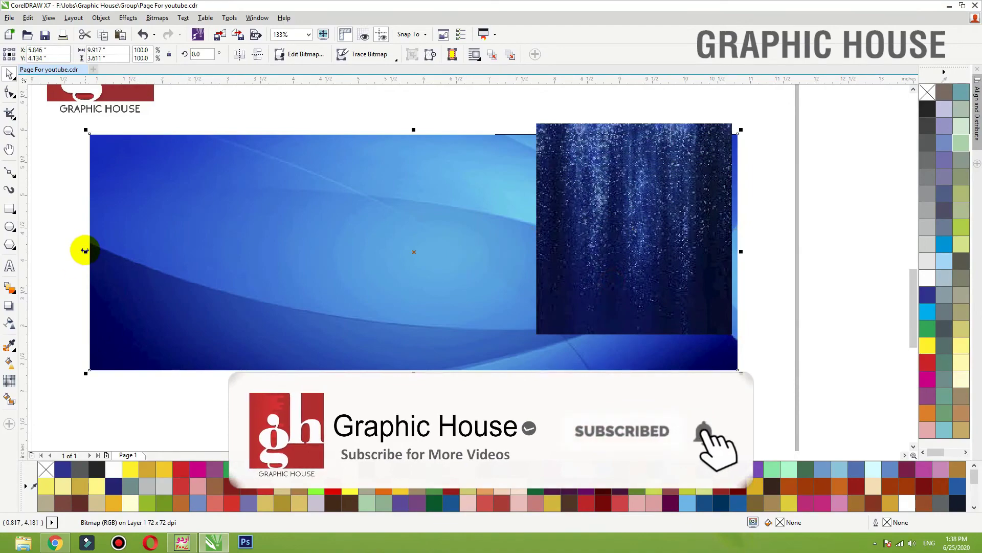
drag(85, 250, 318, 250)
click(588, 248)
drag(588, 247, 642, 224)
Try a vertical linear transparency on the glitter image and an enlargement to about 3.85 inches wide, and undo both changes
click(9, 327)
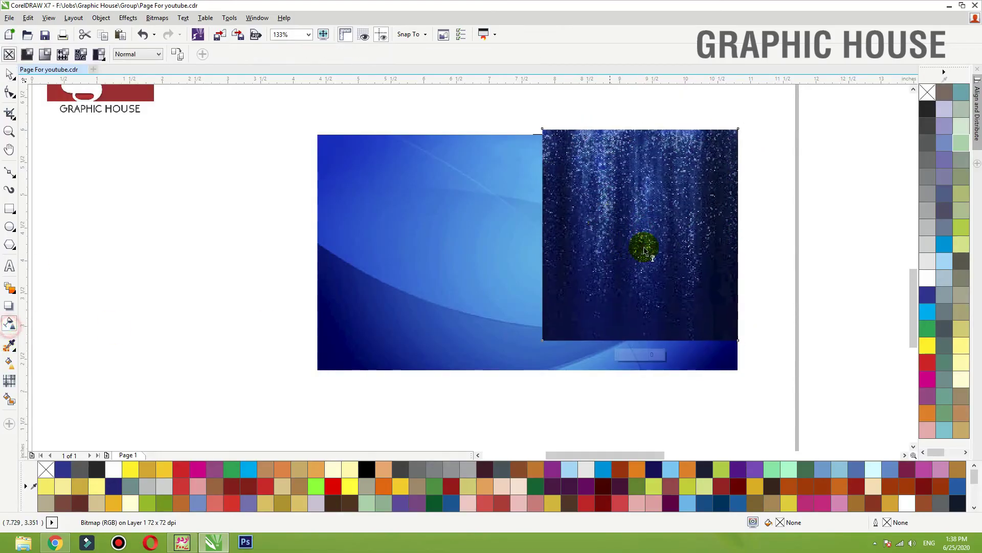
drag(647, 122, 647, 284)
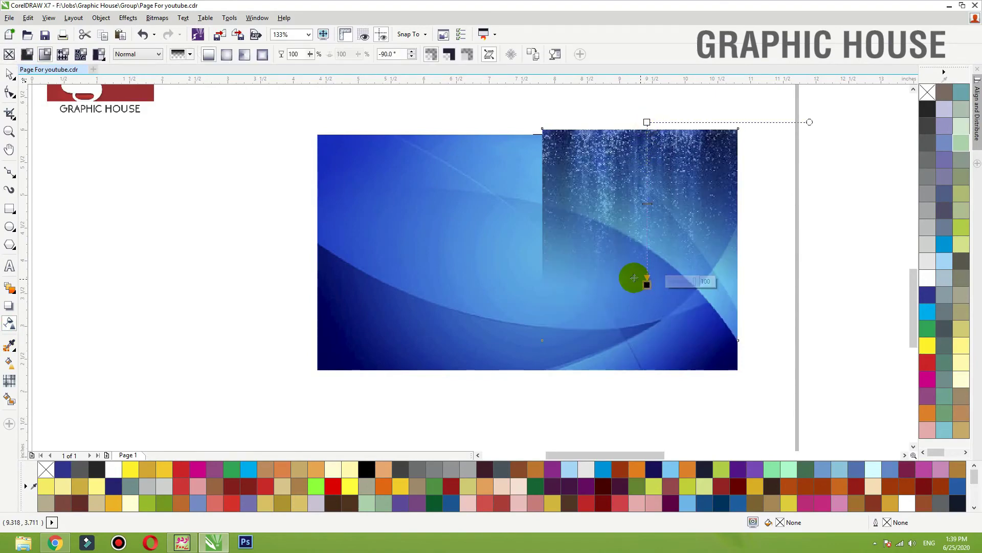
key(space)
drag(538, 344, 482, 403)
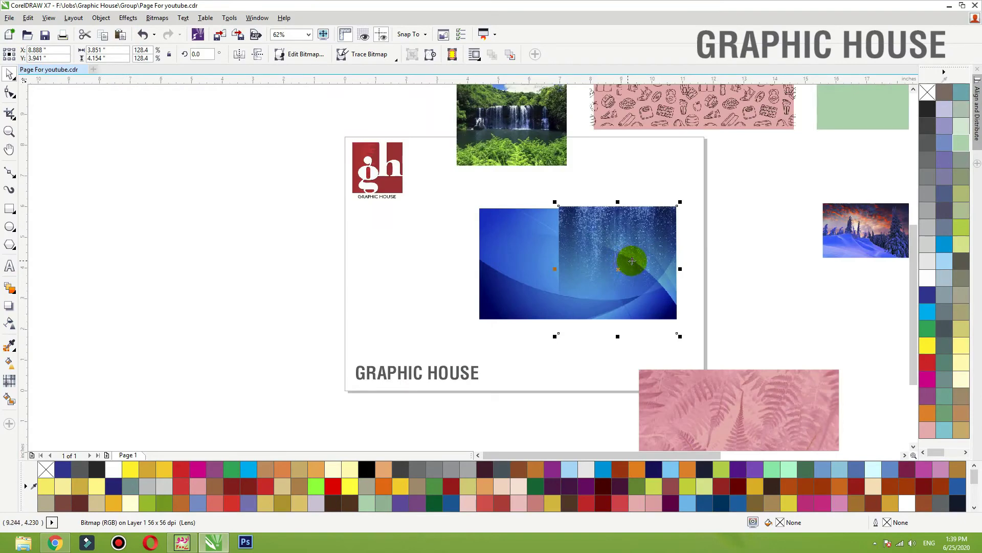
key(ctrl+z)
key(ctrl+z)
Enlarge the glitter image proportionally to about 3.42 inches wide so it reaches the wave image's lower edge
key(F2)
drag(758, 170, 405, 353)
drag(473, 361, 451, 381)
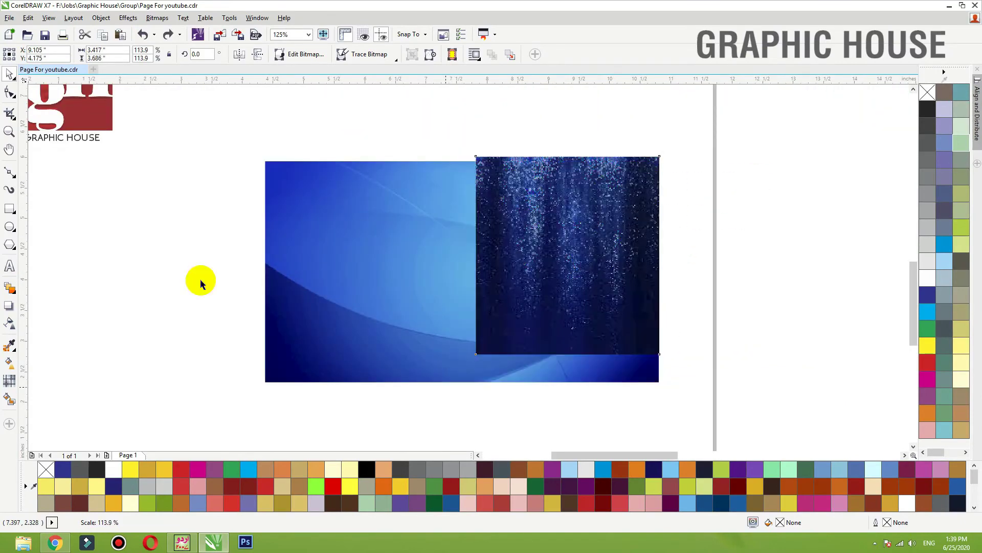
Try the Soft Light merge mode on the glitter image and settle on Hard Light
click(9, 321)
click(134, 55)
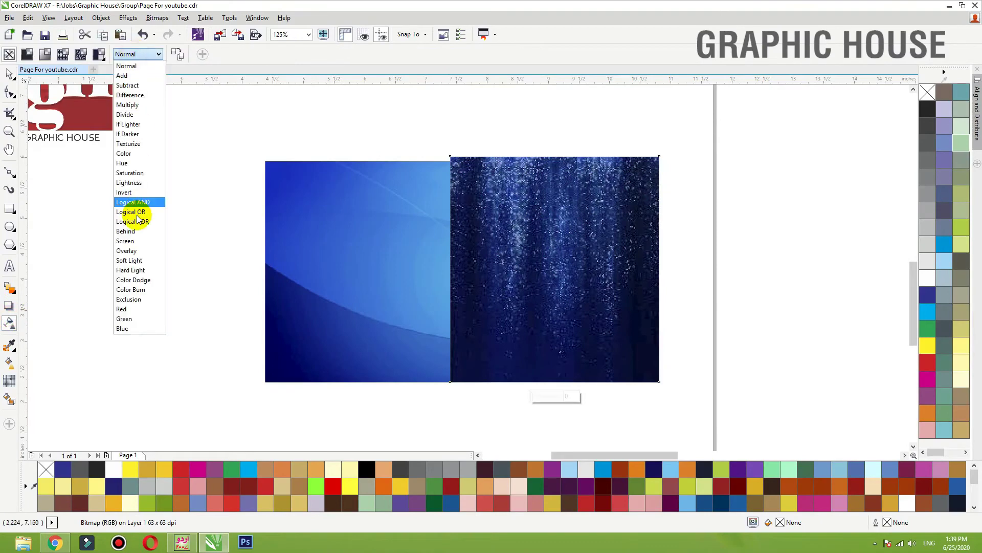
click(137, 262)
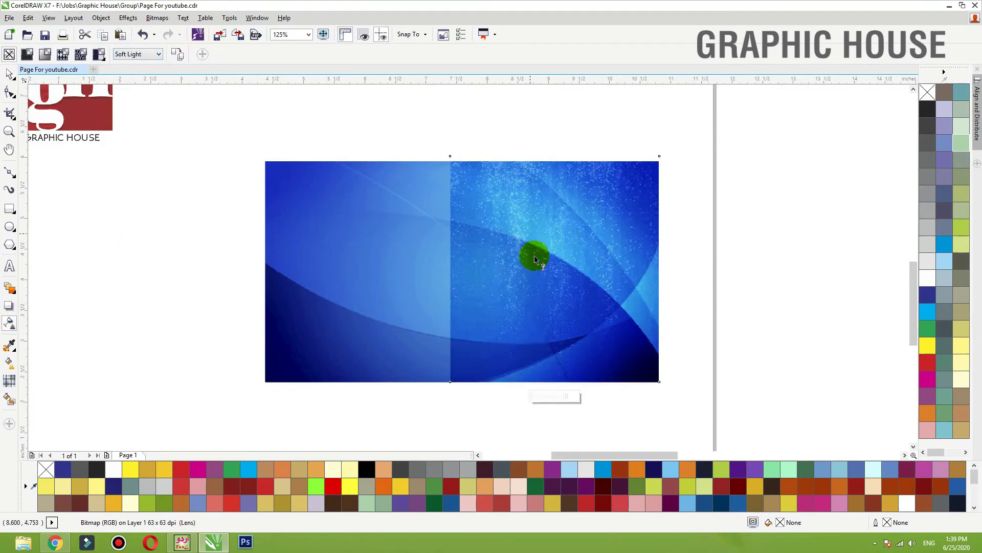
click(137, 55)
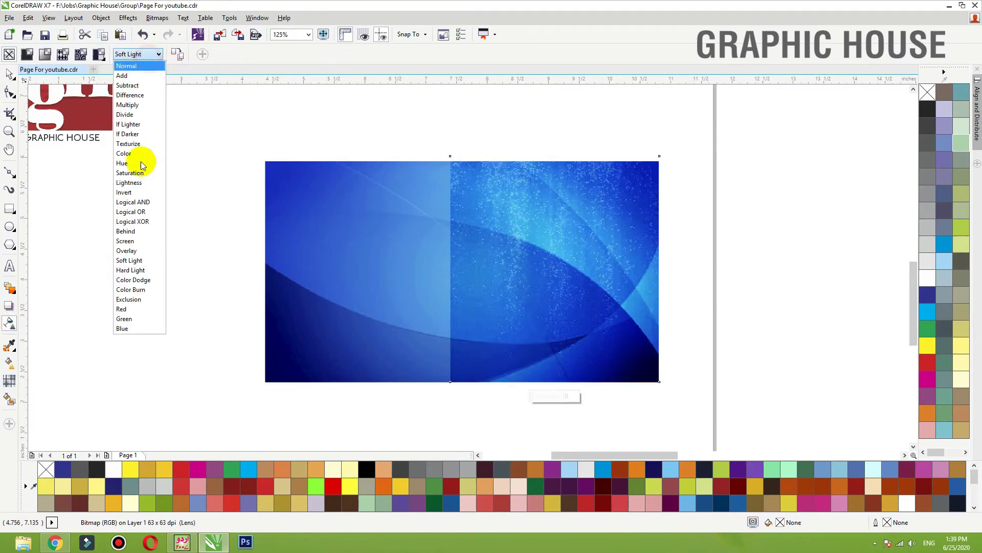
click(139, 269)
Stretch the glitter image to about 6.44 inches wide across the wave image and give it a uniform transparency of 50
click(9, 73)
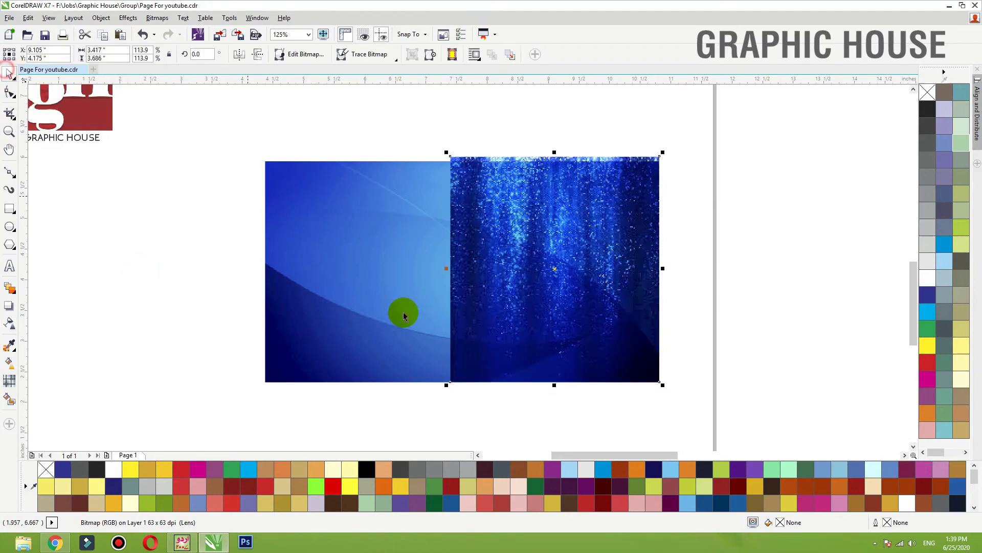
drag(445, 268, 260, 268)
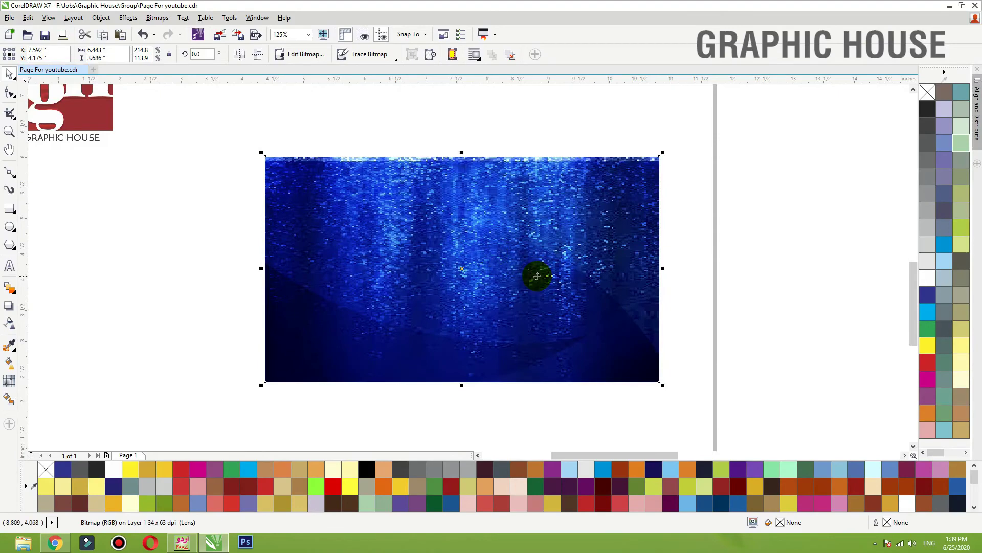
click(9, 323)
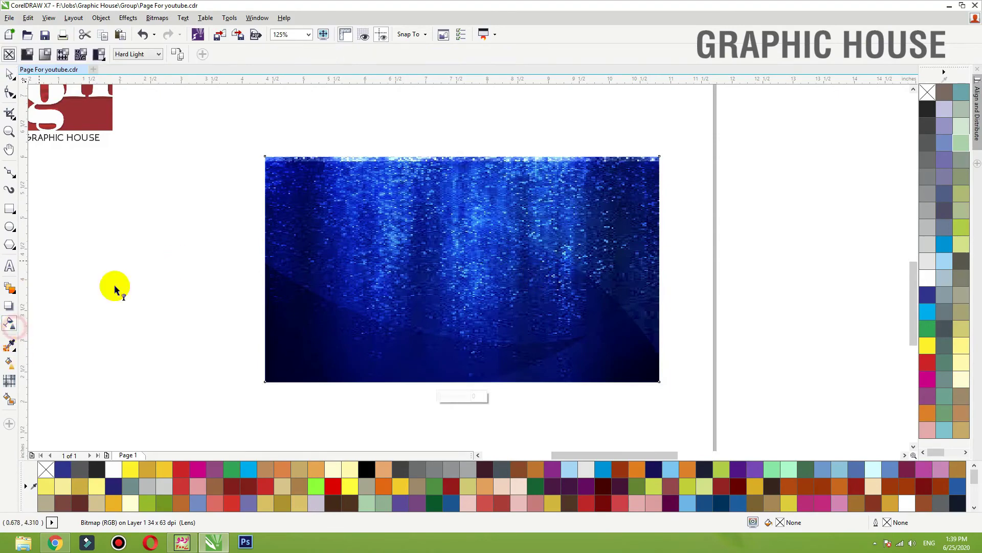
click(27, 53)
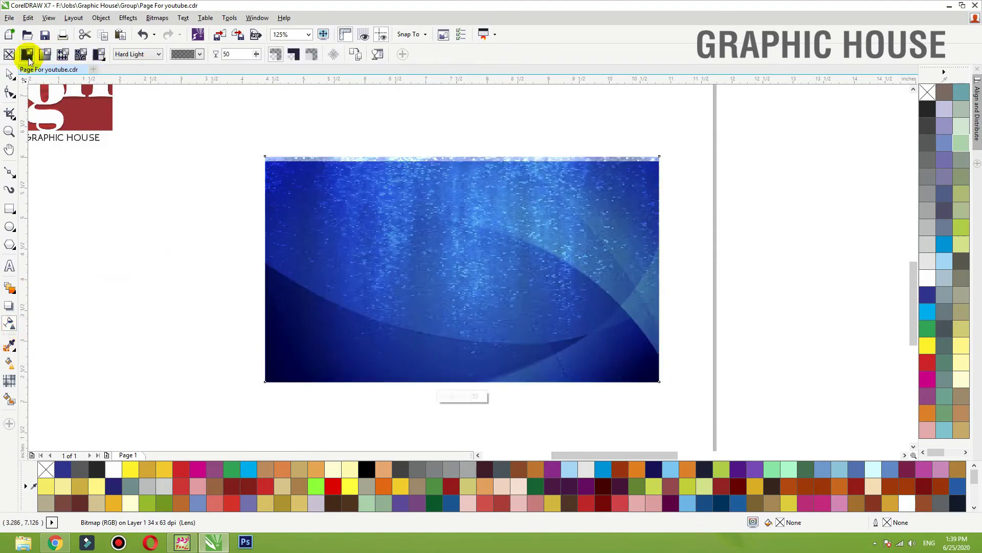
Try moving the glitter image up and to the right, and undo the move
click(10, 72)
drag(456, 333, 542, 299)
key(ctrl+z)
Switch to the Chrome results, find the cloudy blue background from unsplash.com and copy the image
key(alt+Tab)
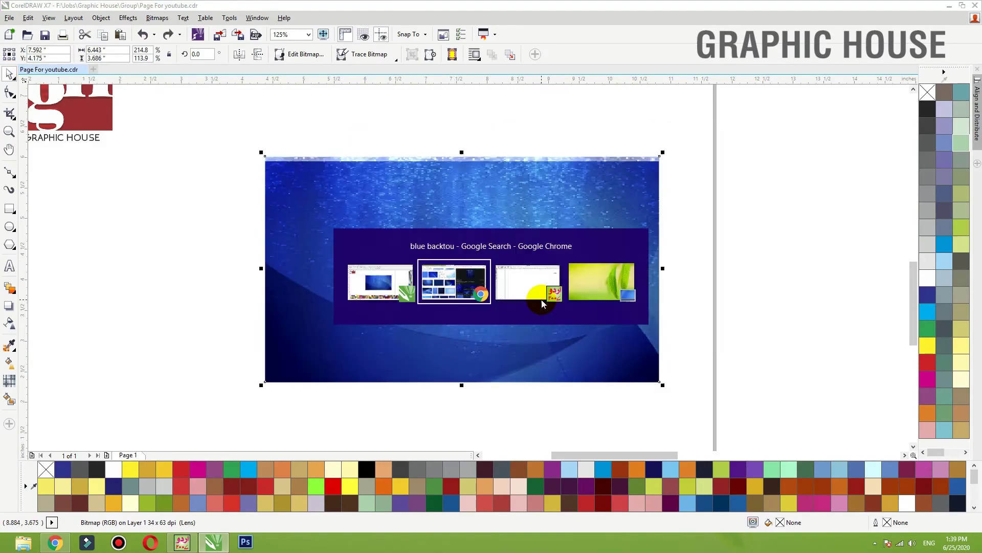
key(Escape)
scroll(504, 261, down, 15)
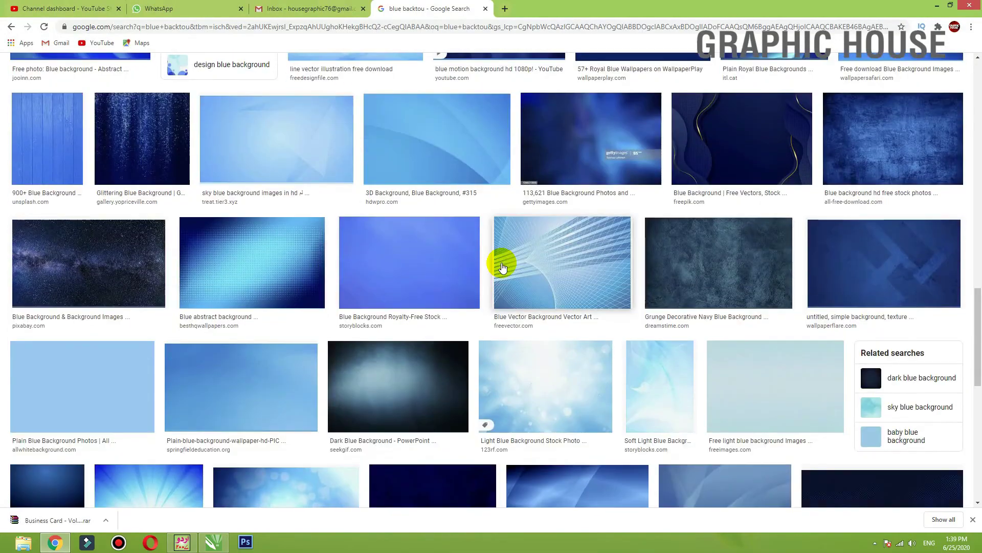
scroll(532, 264, down, 4)
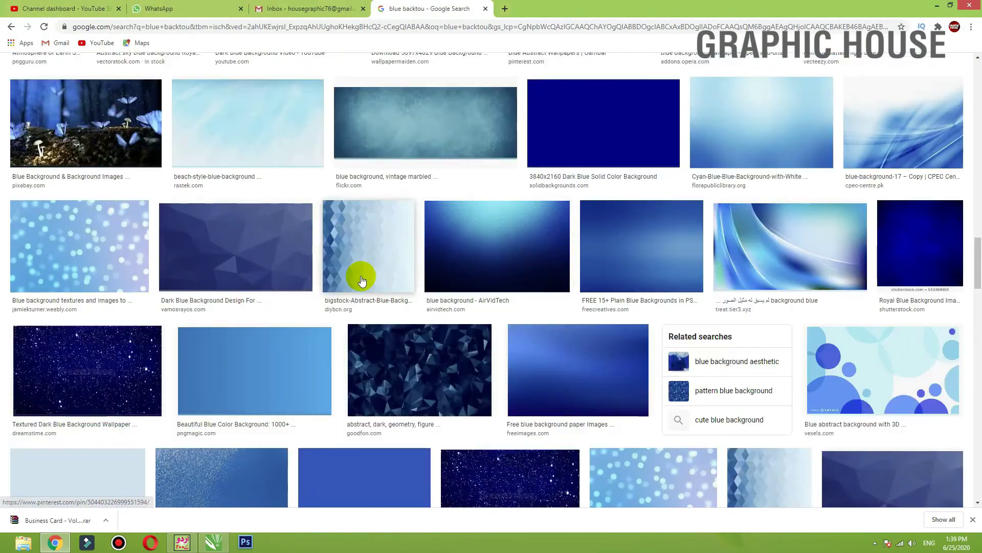
scroll(433, 281, down, 5)
click(383, 234)
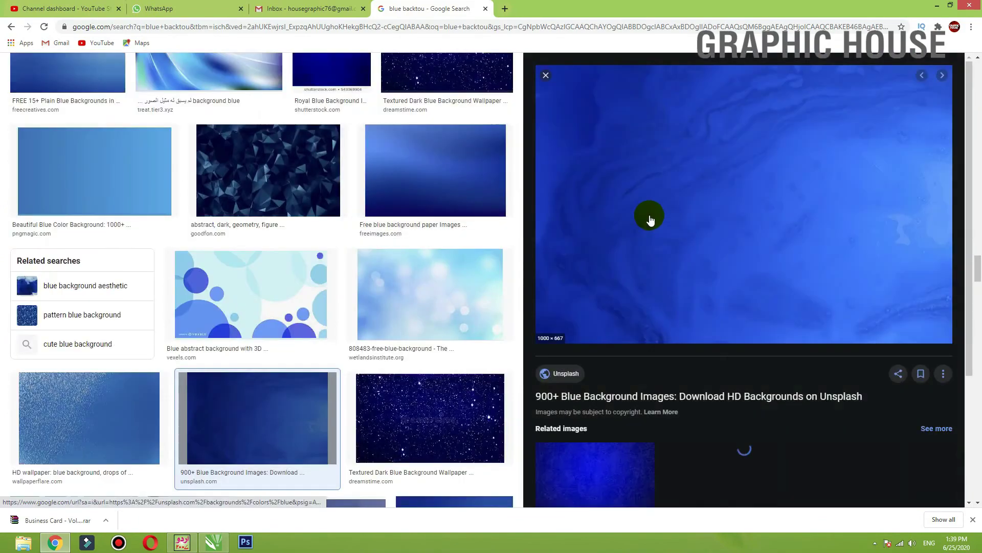
right_click(649, 218)
click(684, 314)
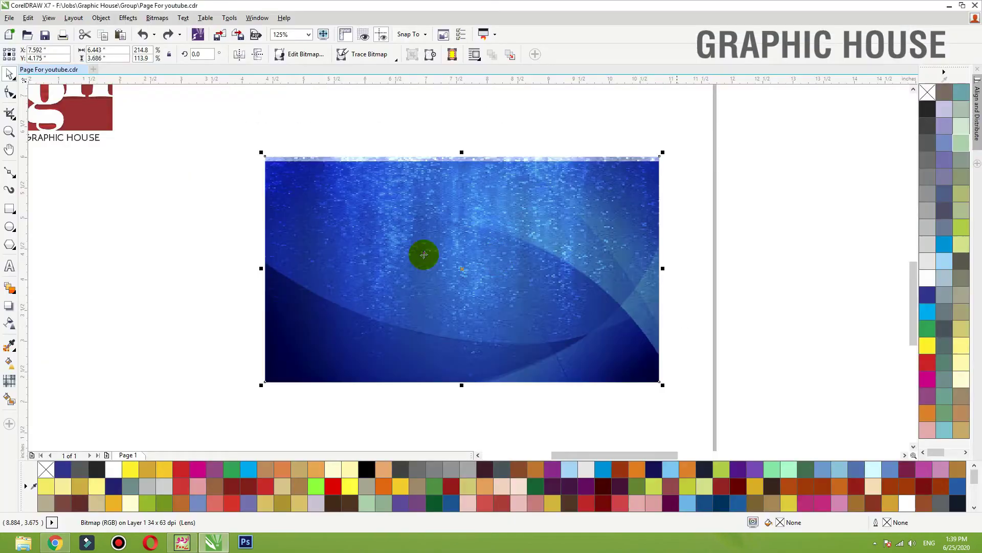
Paste the cloudy blue image in CorelDRAW, scale it down to about 5.51 inches wide and place it left of the page
key(ctrl+v)
scroll(394, 253, down, 4)
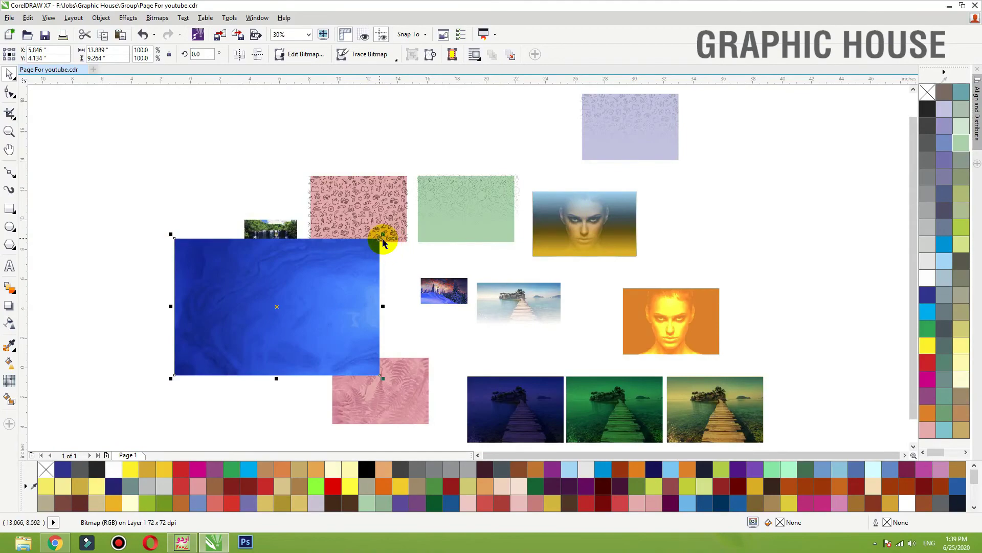
drag(383, 239, 248, 320)
drag(195, 344, 119, 306)
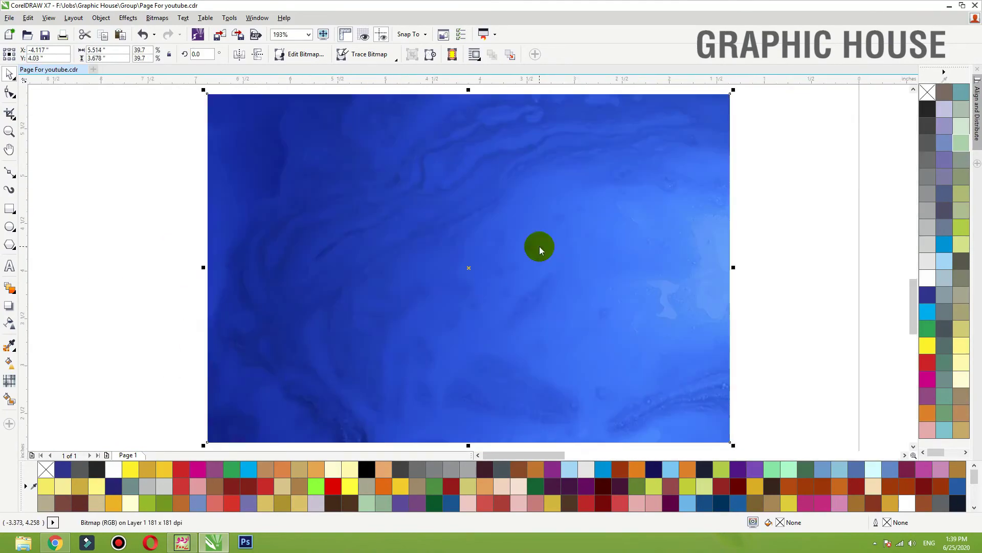
Switch to Chrome, browse the remaining blue background results and search images for "blue background texture"
key(alt+Tab)
key(Escape)
scroll(554, 264, down, 10)
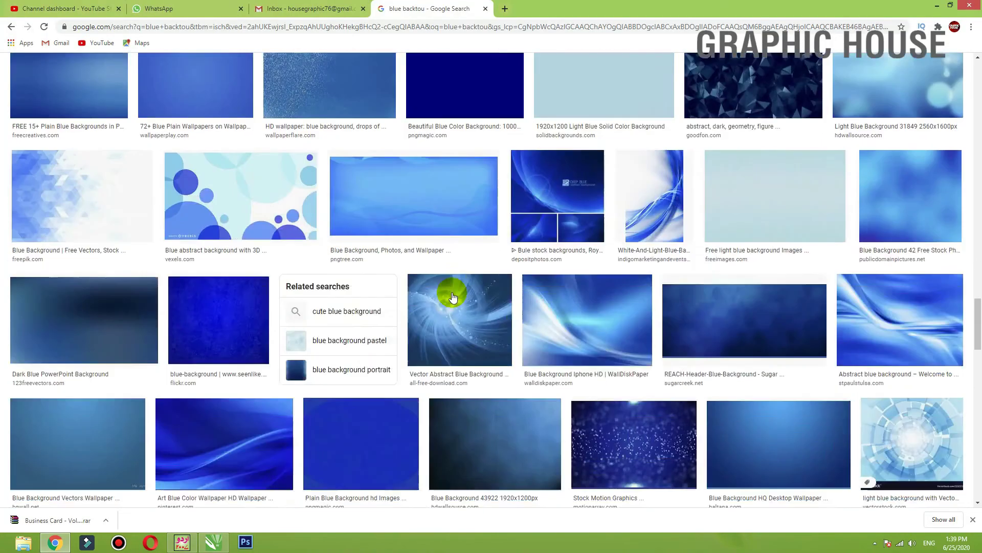
scroll(453, 296, down, 15)
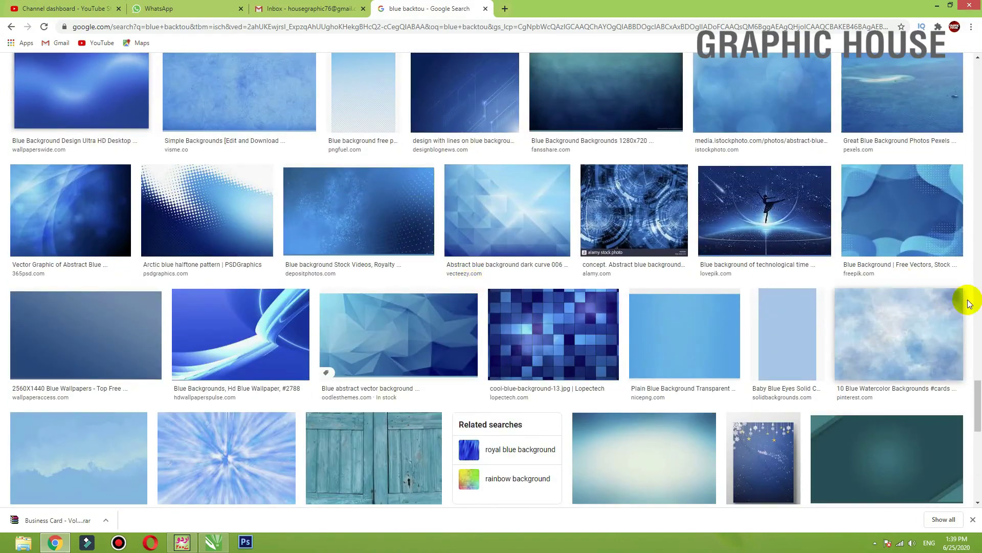
drag(974, 404, 975, 76)
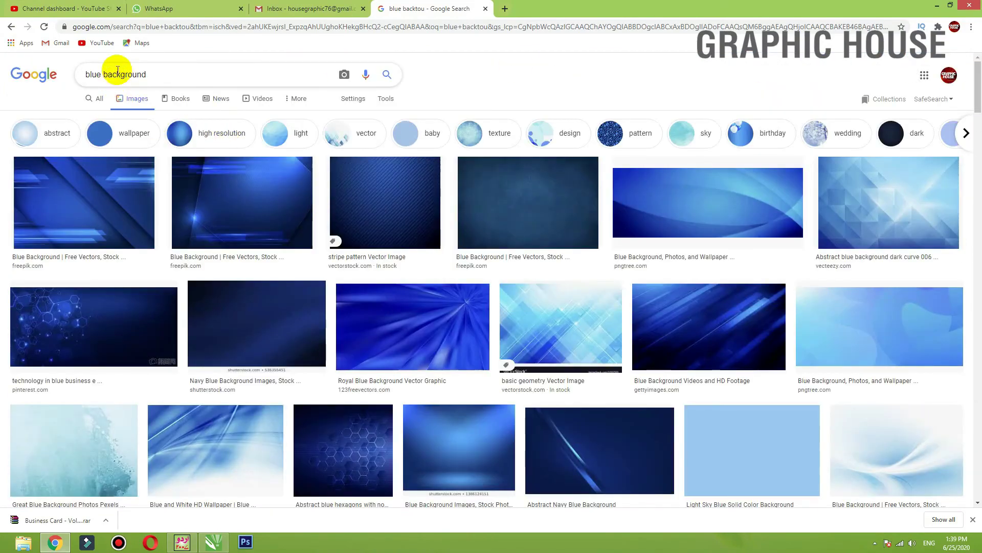
click(170, 76)
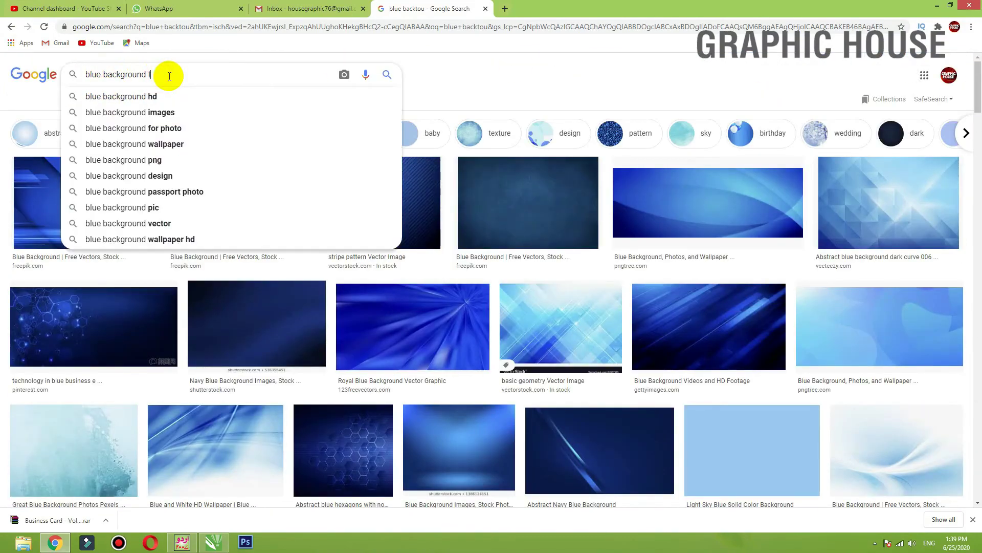
text(t)
key(Down)
key(Return)
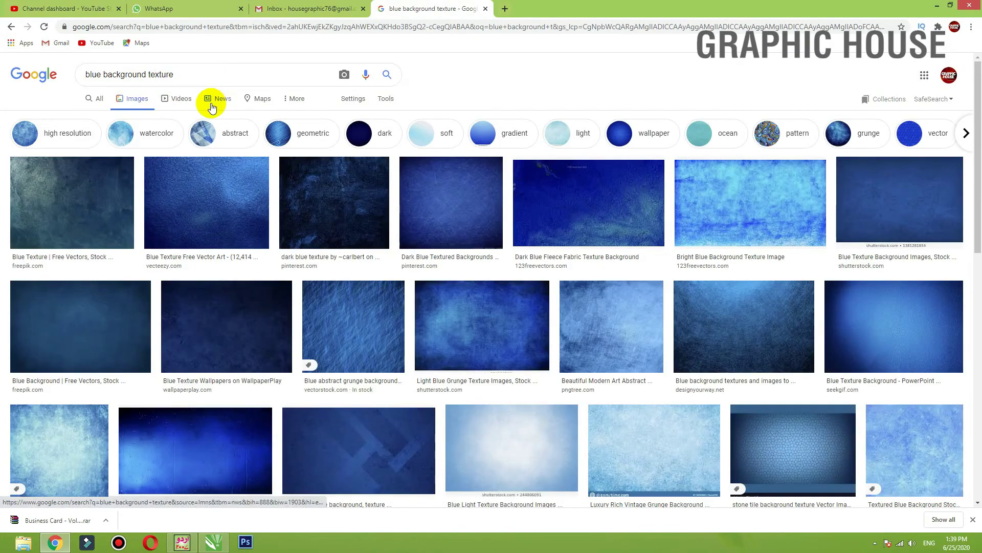
Find the abstract blue stone tile texture from VectorStock among the results and copy the image
scroll(210, 102, down, 4)
scroll(212, 107, down, 4)
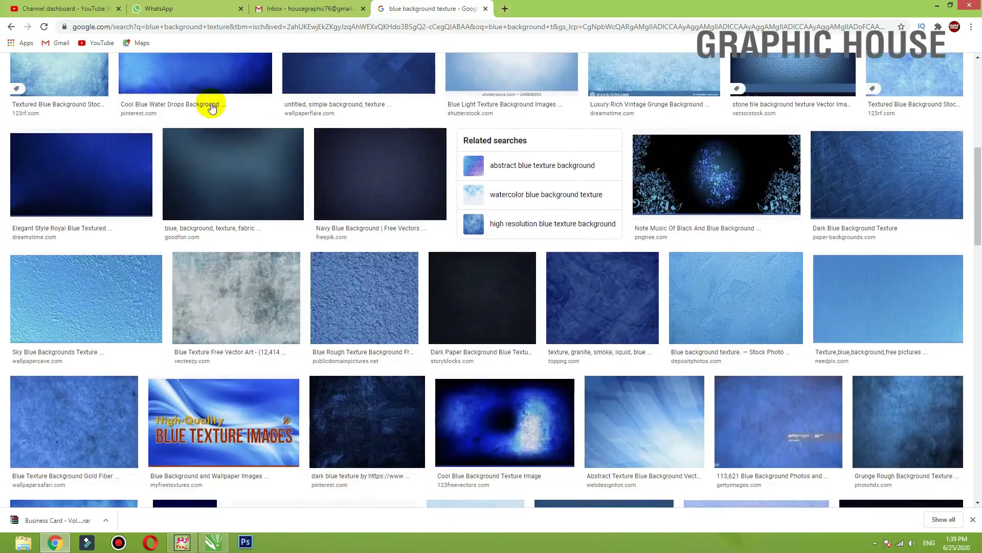
scroll(307, 127, up, 3)
click(784, 187)
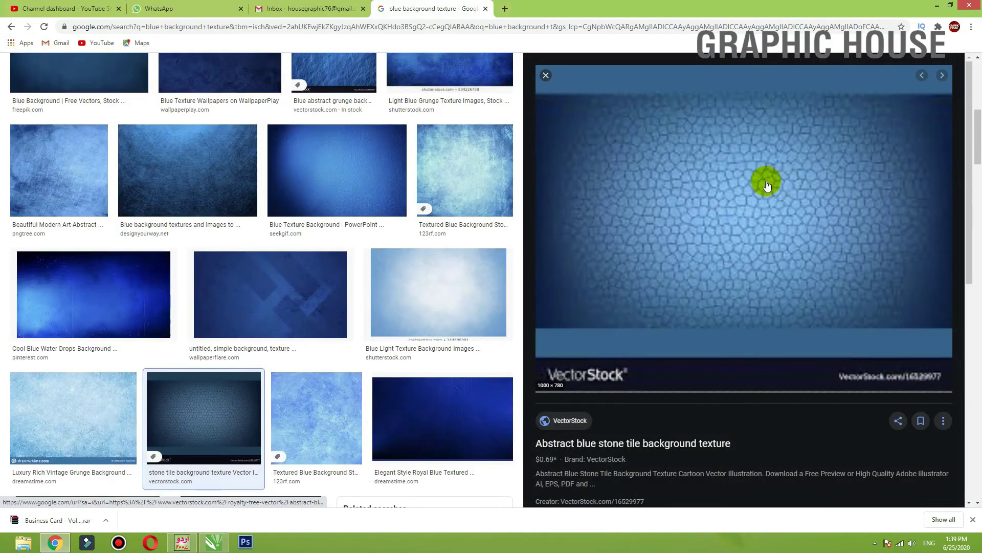
right_click(762, 193)
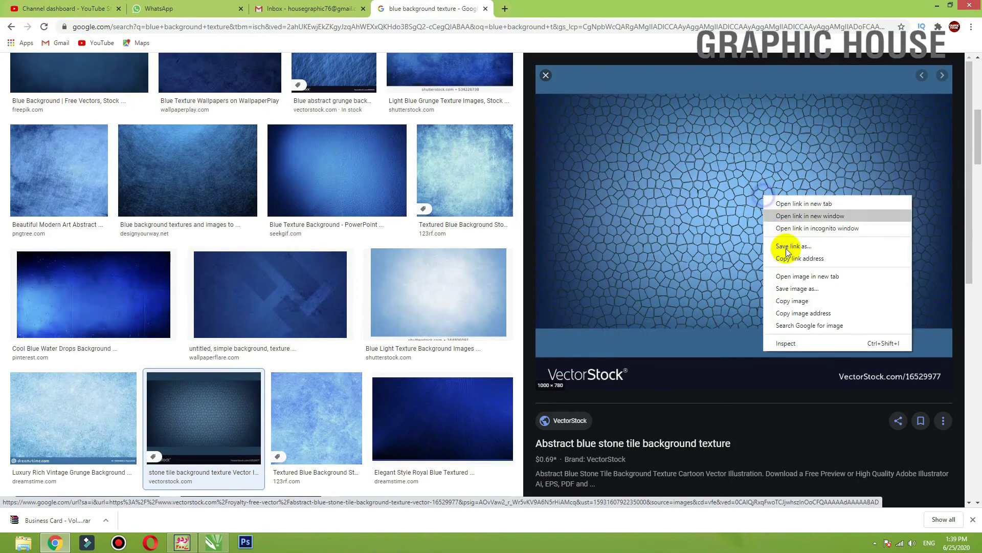
click(785, 302)
Paste the stone tile image in CorelDRAW, move it over the cloudy blue image and scale it to about 5.72 inches wide
key(alt+Tab)
key(ctrl+v)
key(F4)
drag(411, 302, 256, 302)
key(shift+F2)
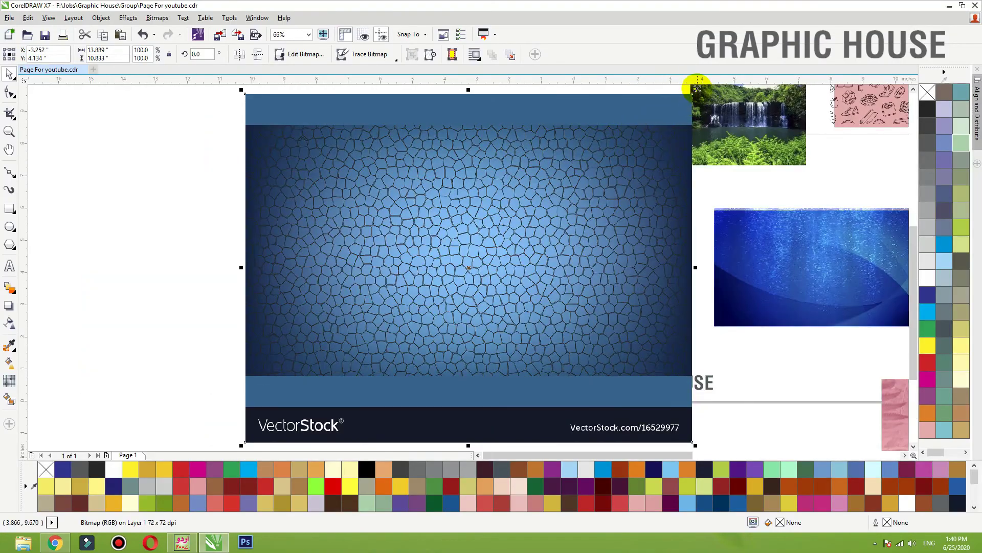
drag(696, 89, 561, 197)
scroll(421, 311, up, 3)
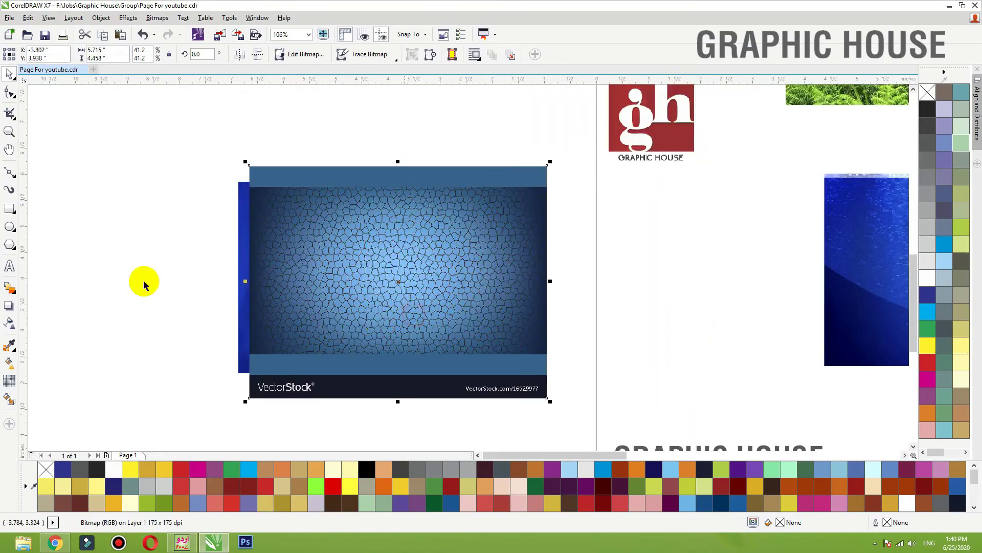
Try the Soft Light merge mode on the stone tile image over the cloudy blue background
click(10, 323)
click(137, 54)
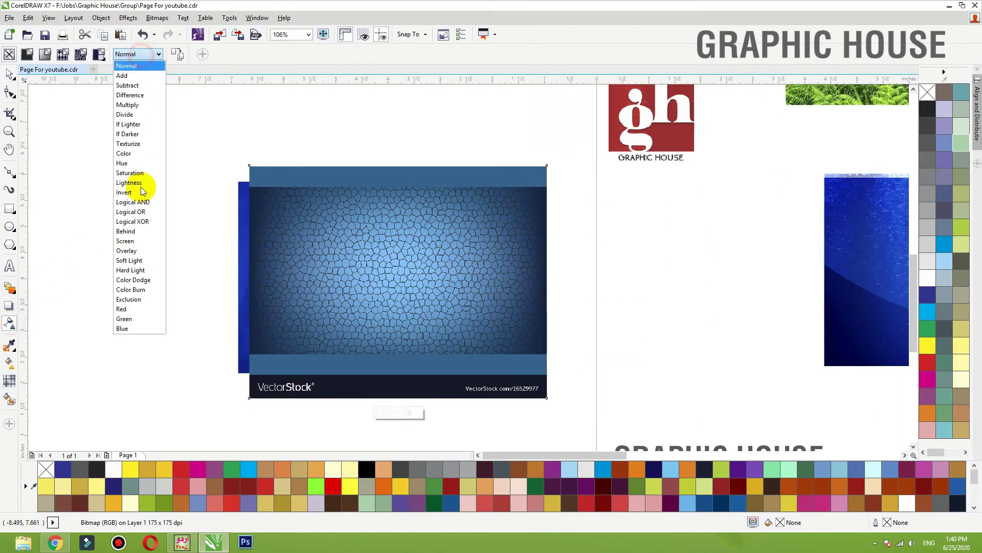
click(134, 260)
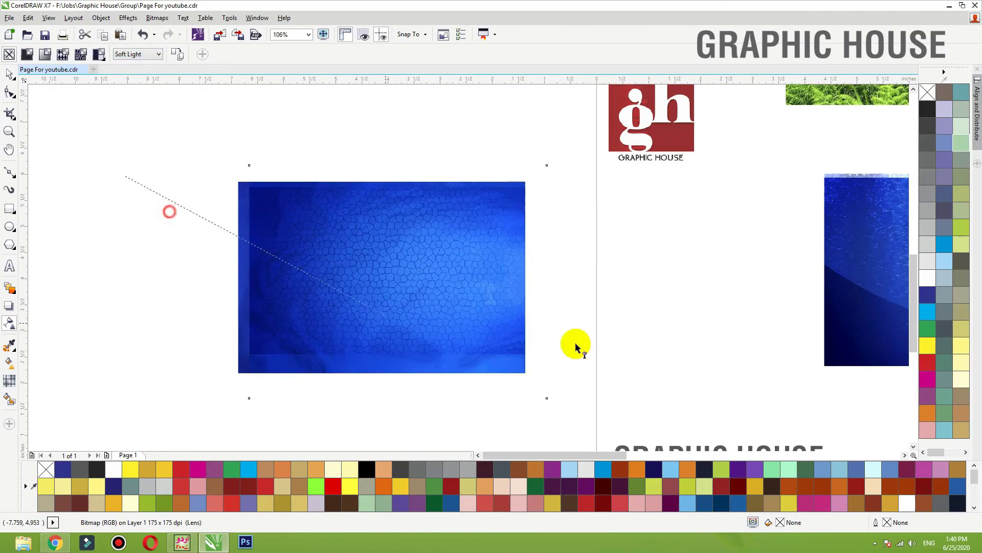
drag(576, 343, 588, 342)
key(ctrl+z)
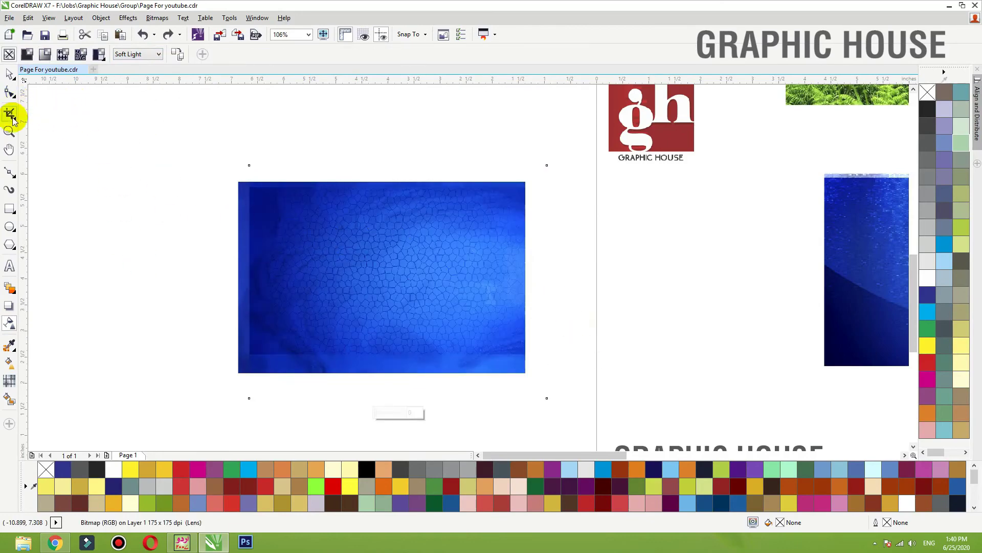
Shift the stone tile image left so part of the cloudy blue image is uncovered for a close comparison
click(9, 135)
drag(237, 193, 588, 373)
key(space)
drag(481, 303, 319, 286)
scroll(401, 309, down, 1)
drag(308, 188, 540, 333)
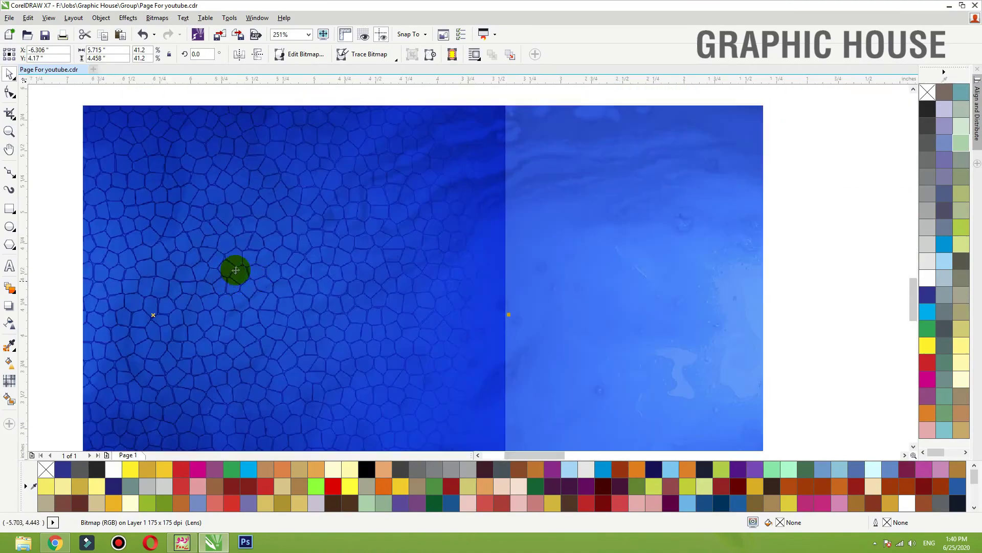
Set the stone tile image's merge mode to Hard Light
click(10, 326)
click(139, 54)
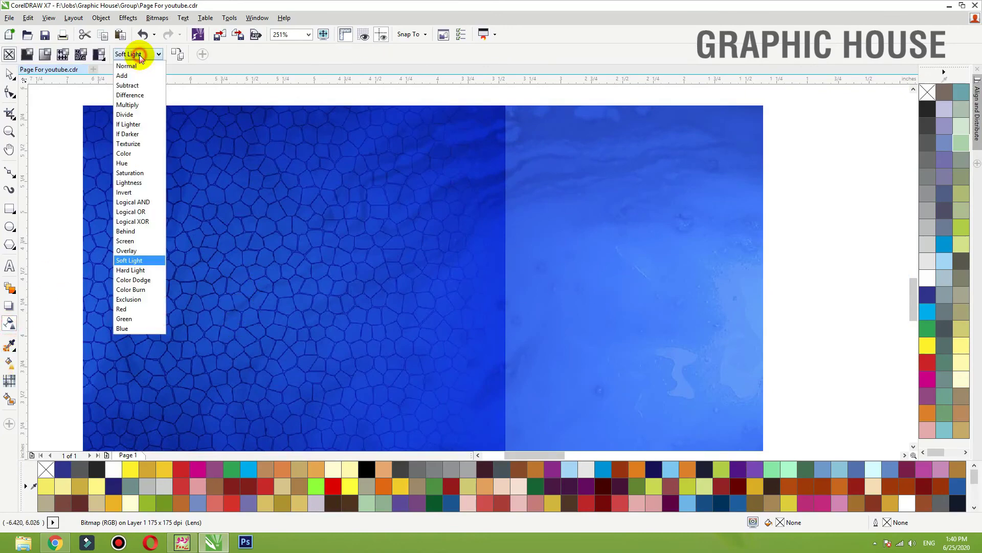
click(142, 271)
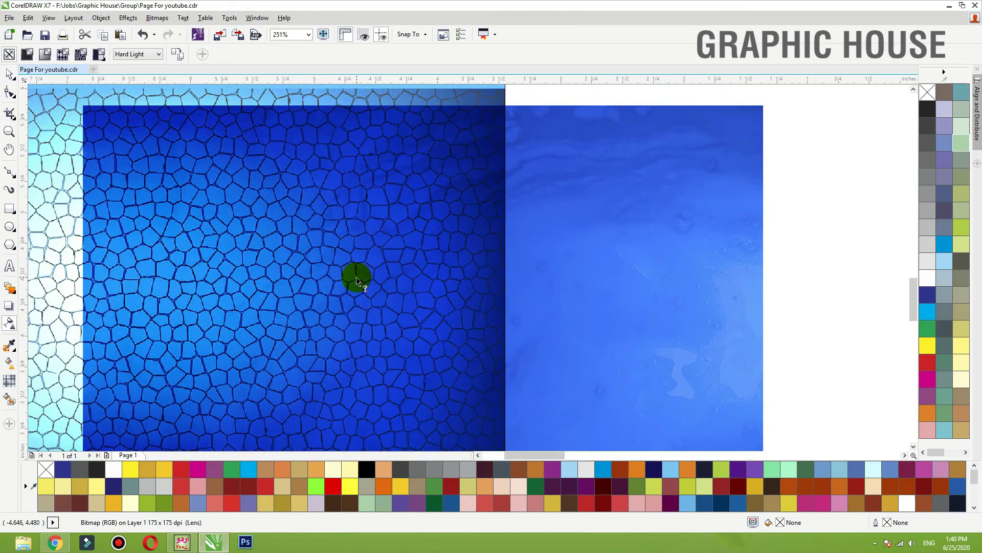
Move the stone tile image right, back over the cloudy blue image, deselect it and view all the artwork
click(10, 75)
scroll(259, 206, down, 2)
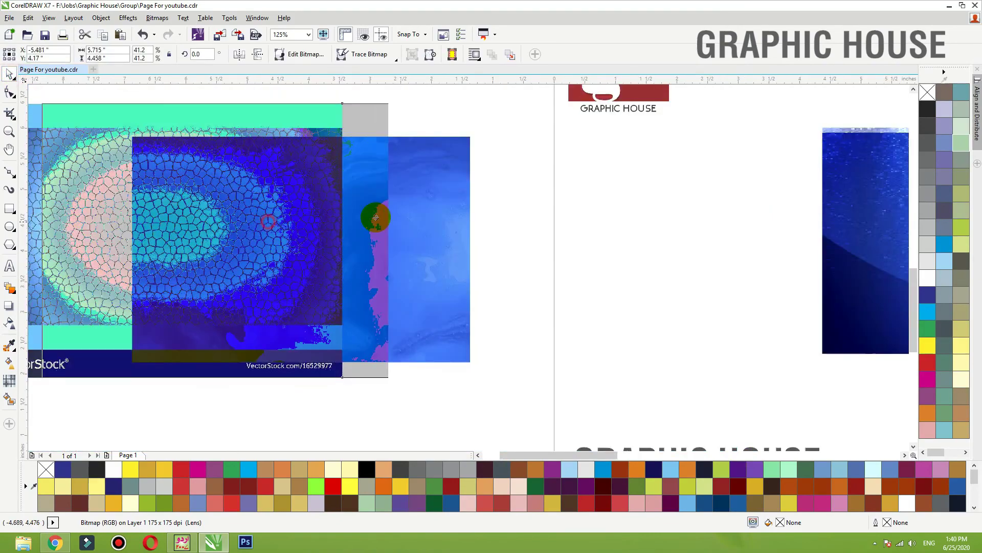
mouse_move(372, 223)
mouse_down()
mouse_move(327, 224)
mouse_move(386, 221)
mouse_move(365, 236)
mouse_move(357, 223)
mouse_up()
scroll(255, 253, down, 1)
click(453, 252)
scroll(342, 258, down, 1)
key(F2)
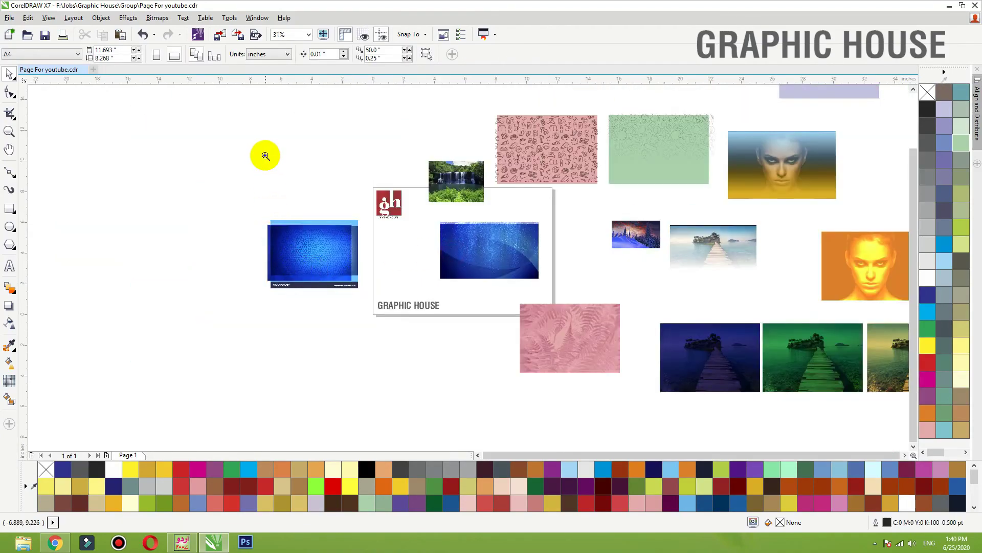
drag(273, 156, 944, 429)
key(F4)
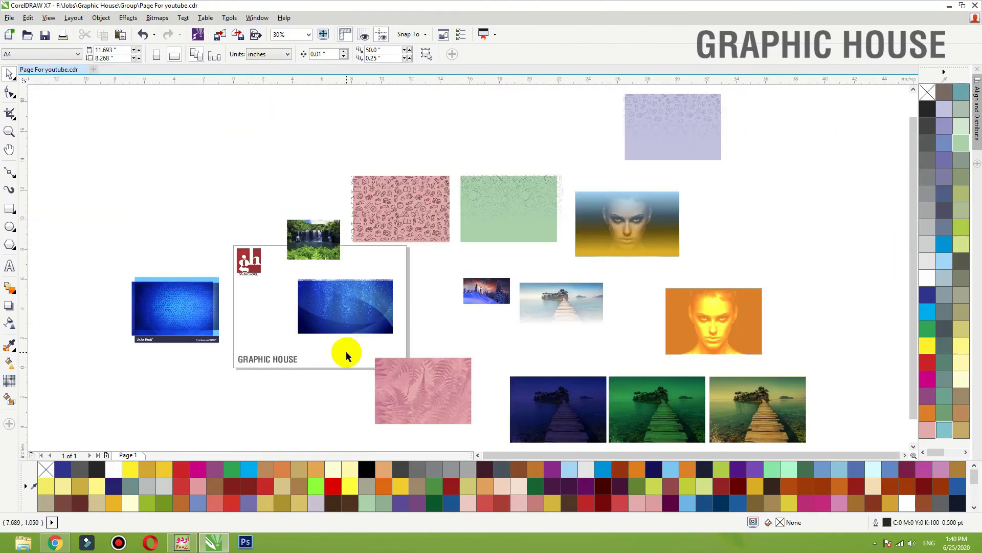